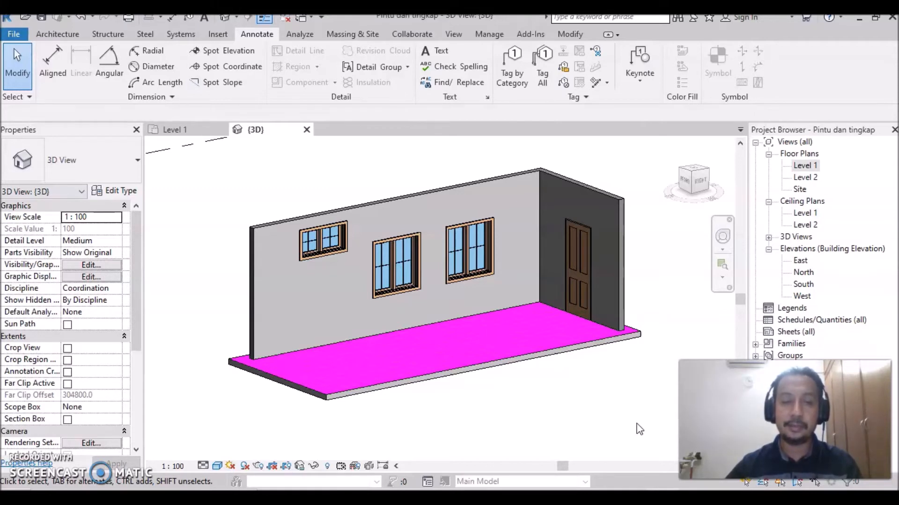
{"action": "left_click", "coordinate": [551, 423]}
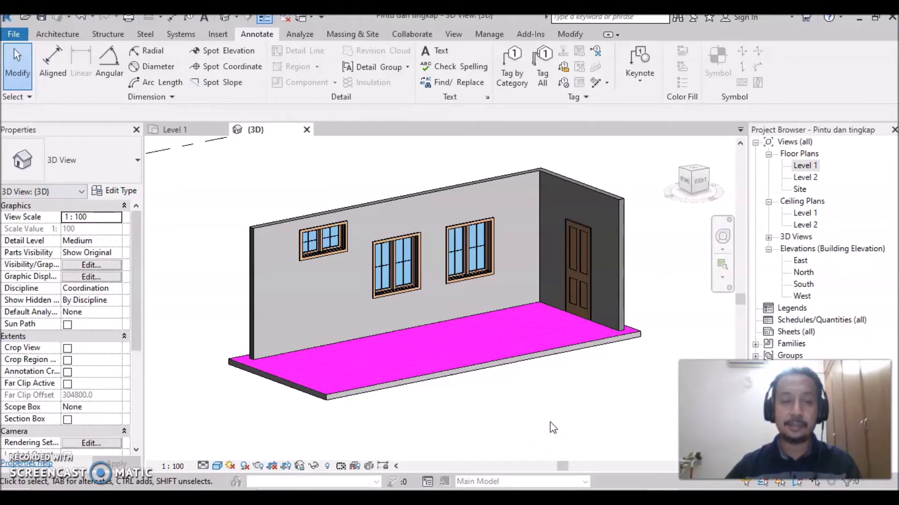
{"action": "middle_click_drag", "start_coordinate": [403, 398], "coordinate": [428, 389], "text": "shift"}
{"action": "middle_click_drag", "start_coordinate": [496, 383], "coordinate": [539, 394]}
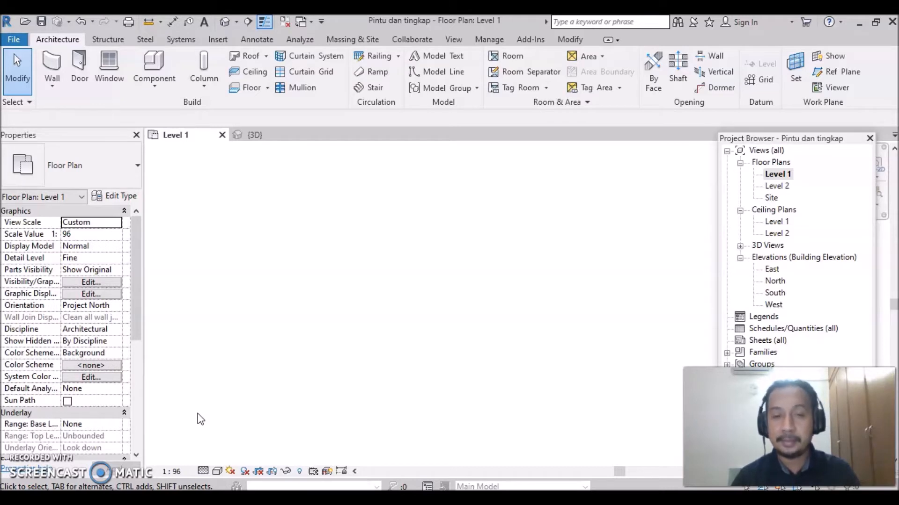
{"action": "left_click", "coordinate": [229, 359]}
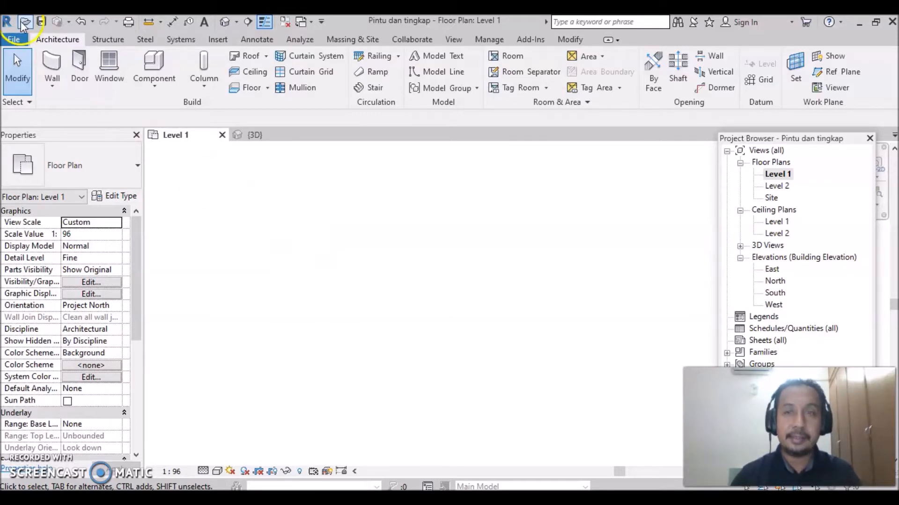
- Draw two parallel vertical grid lines of equal length about 4800 mm apart in the Level 1 floor plan
{"action": "left_click", "coordinate": [759, 80]}
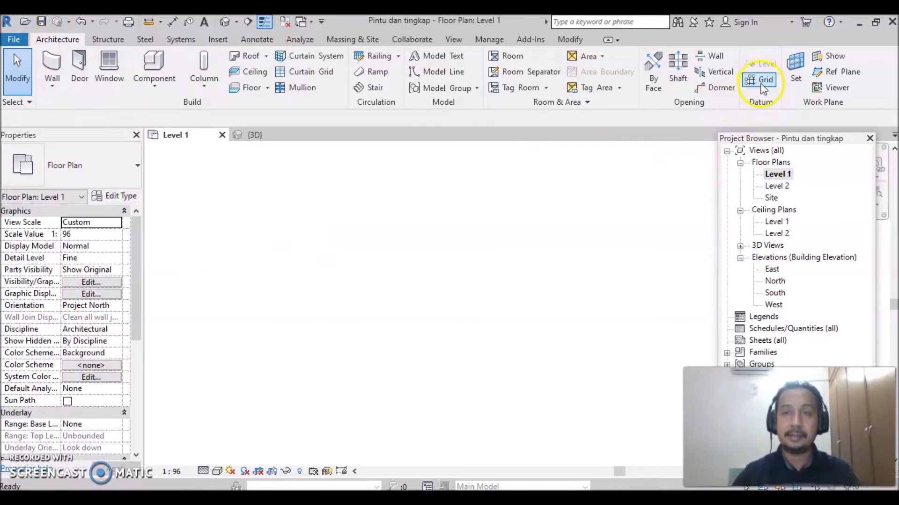
{"action": "left_click", "coordinate": [323, 434]}
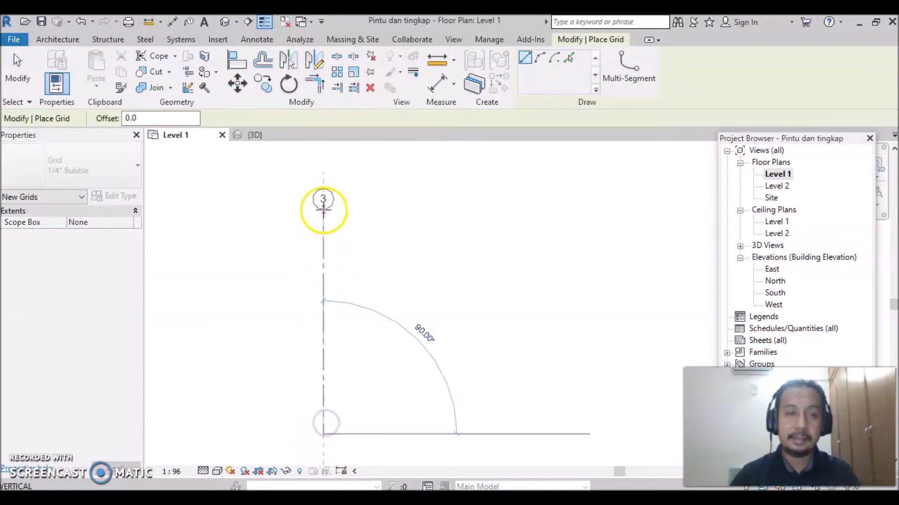
{"action": "left_click", "coordinate": [323, 209]}
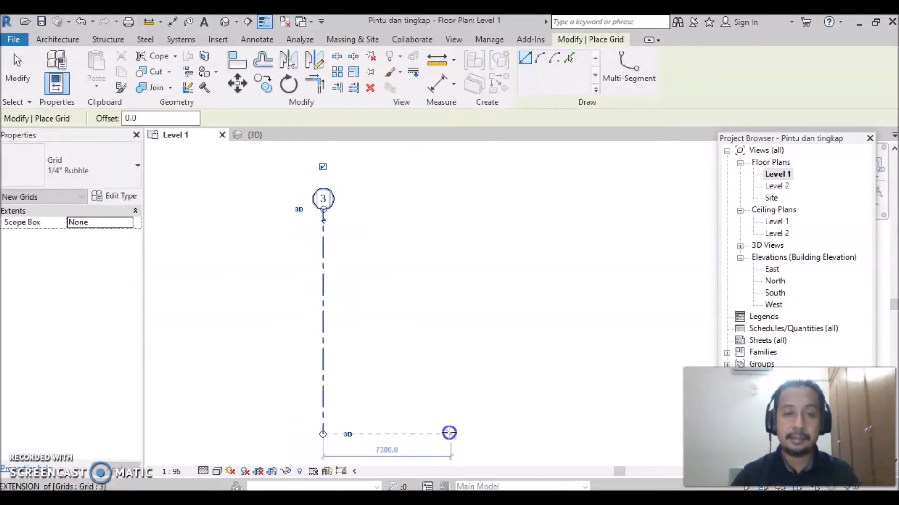
{"action": "left_click", "coordinate": [407, 434]}
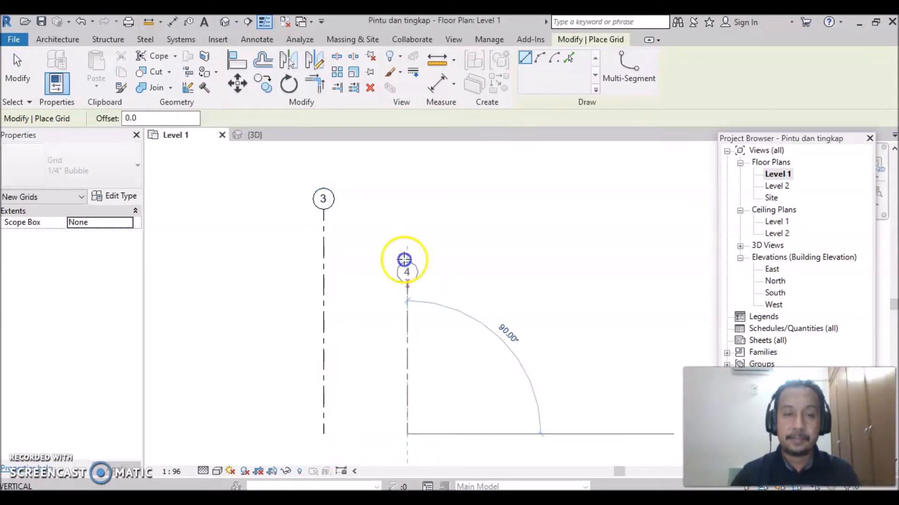
{"action": "left_click", "coordinate": [407, 209]}
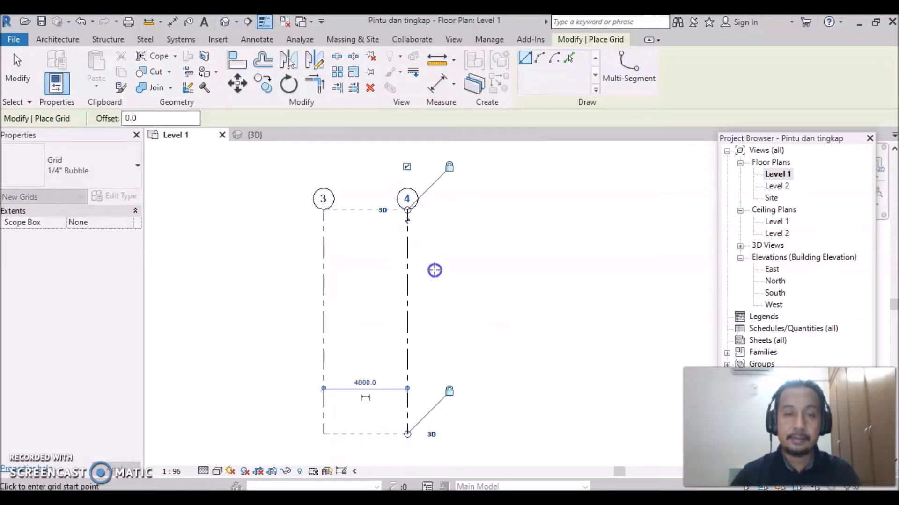
- Draw two aligned horizontal grid lines about 9300 mm apart, both crossing the two vertical grids
{"action": "left_click", "coordinate": [439, 249]}
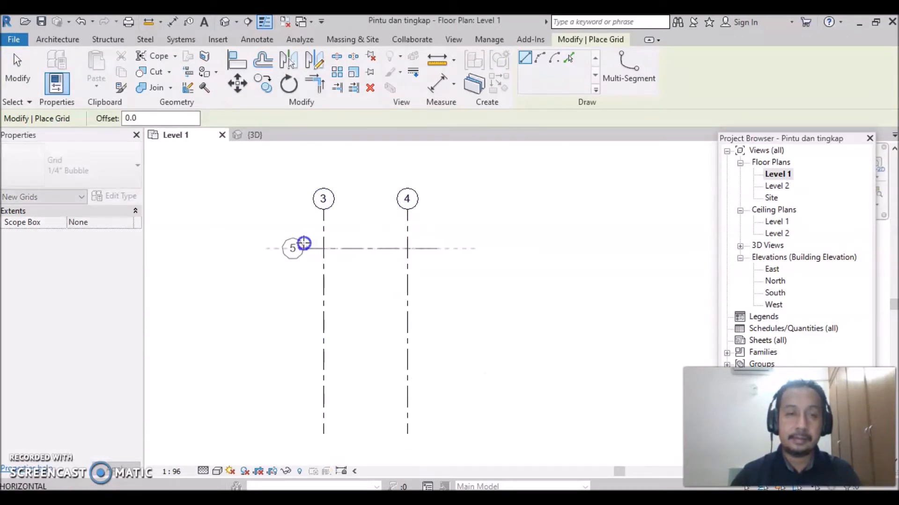
{"action": "left_click", "coordinate": [297, 248]}
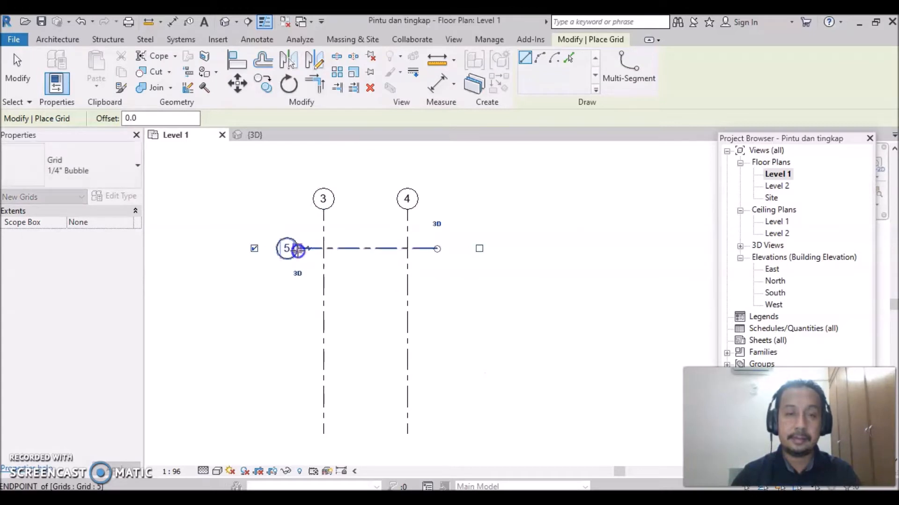
{"action": "left_click", "coordinate": [406, 416]}
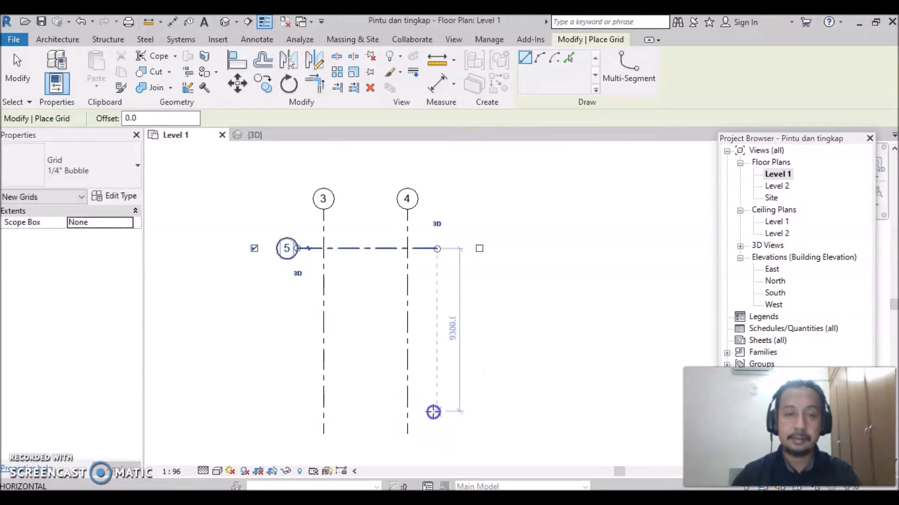
{"action": "left_click", "coordinate": [292, 412]}
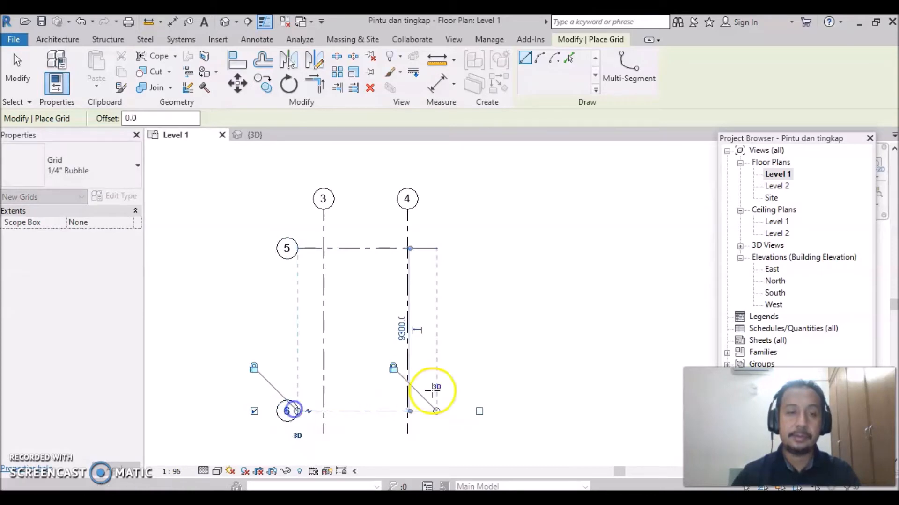
{"action": "key", "text": "Escape"}
{"action": "key", "text": "Escape"}
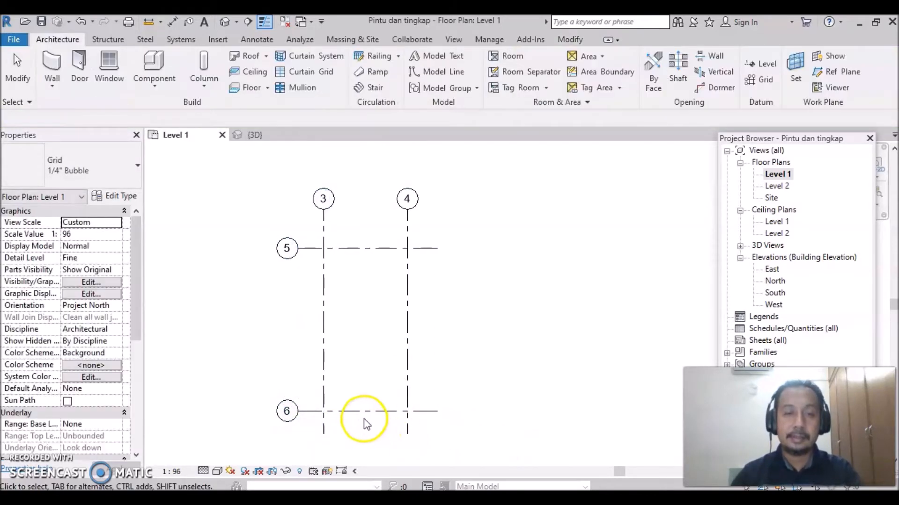
- Set the spacing between the two vertical grid lines to 3000 mm by moving grid 4
{"action": "left_click", "coordinate": [407, 301]}
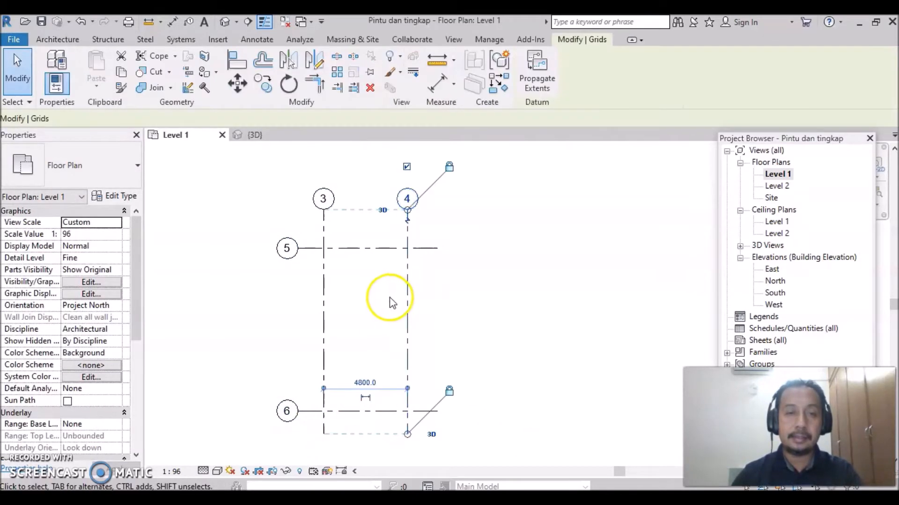
{"action": "left_click", "coordinate": [360, 381]}
{"action": "type", "text": "3000"}
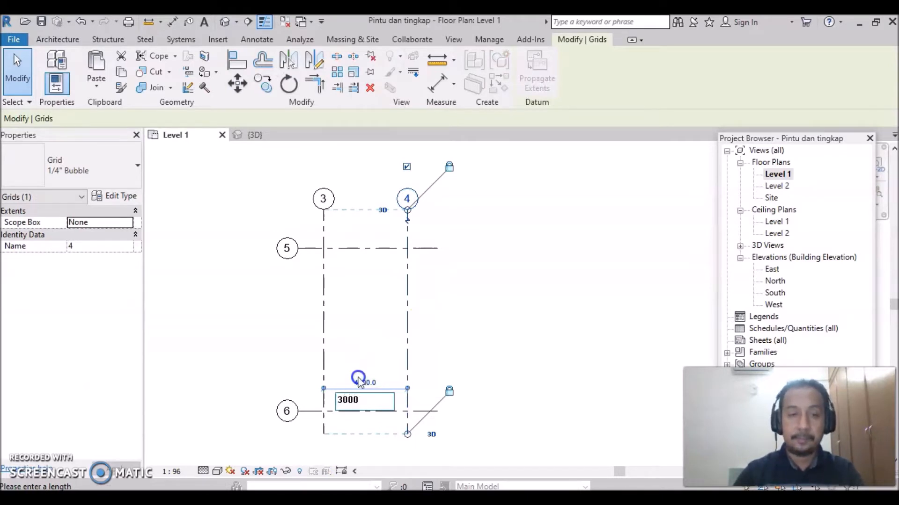
{"action": "key", "text": "Return"}
- Set the spacing between the two horizontal grid lines to 8000 mm by moving grid 6
{"action": "left_click", "coordinate": [429, 412]}
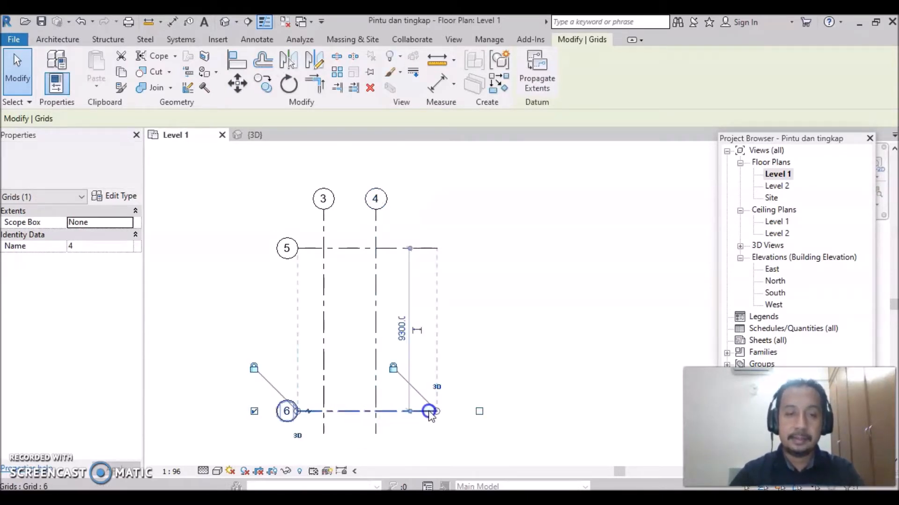
{"action": "left_click", "coordinate": [400, 331]}
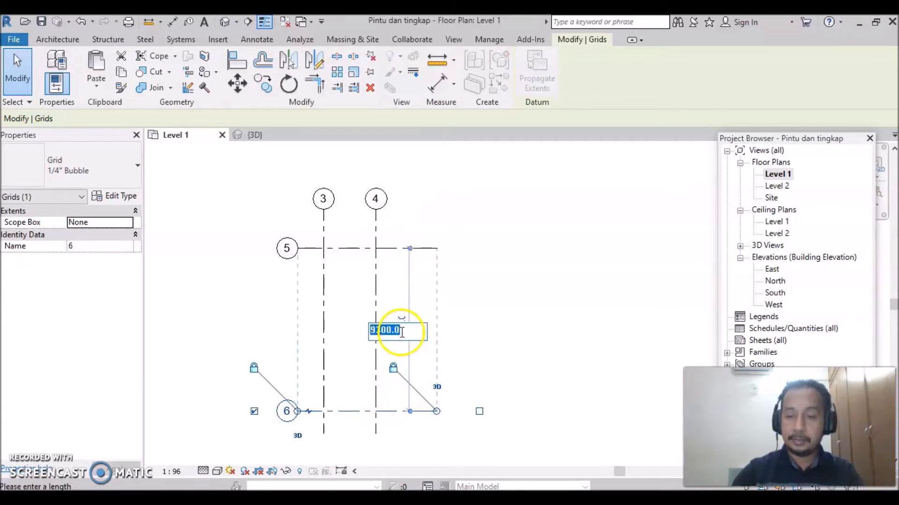
{"action": "type", "text": "8000"}
{"action": "key", "text": "Return"}
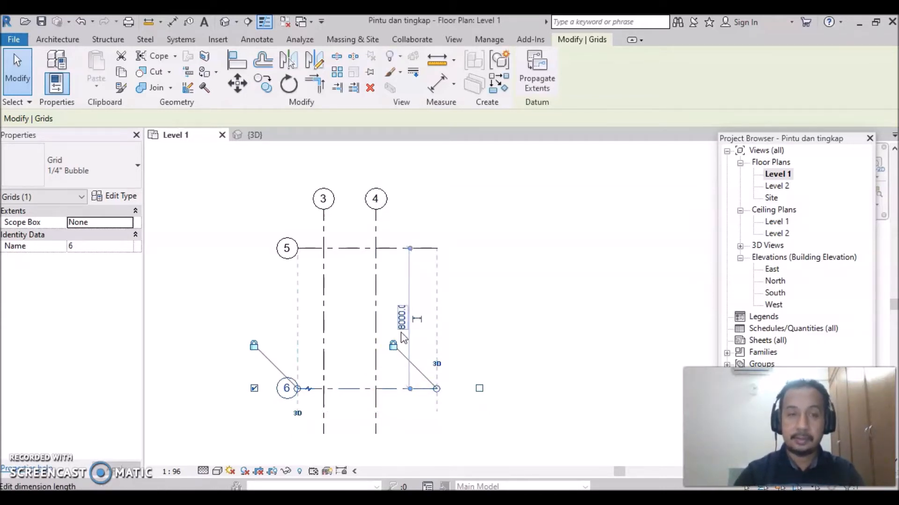
{"action": "left_click", "coordinate": [512, 310]}
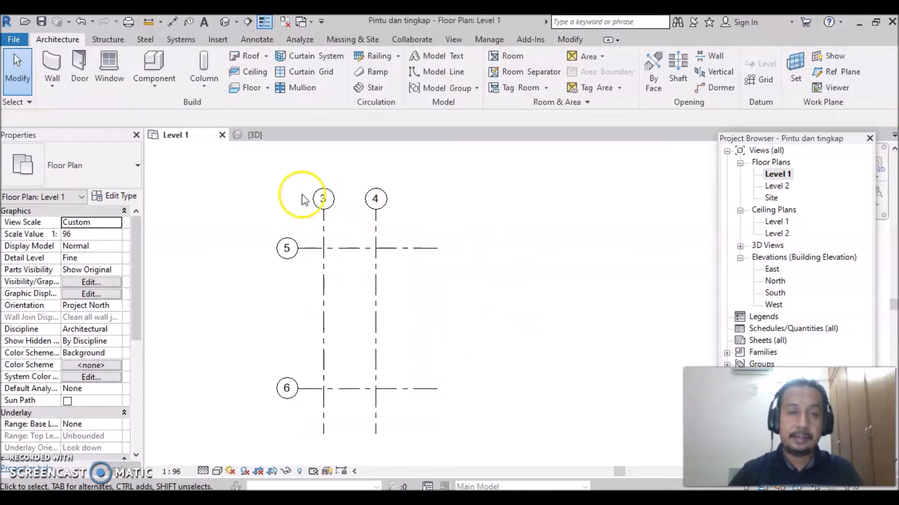
- Rename the two vertical grids from left to right as 1 and 2
{"action": "left_click", "coordinate": [329, 201]}
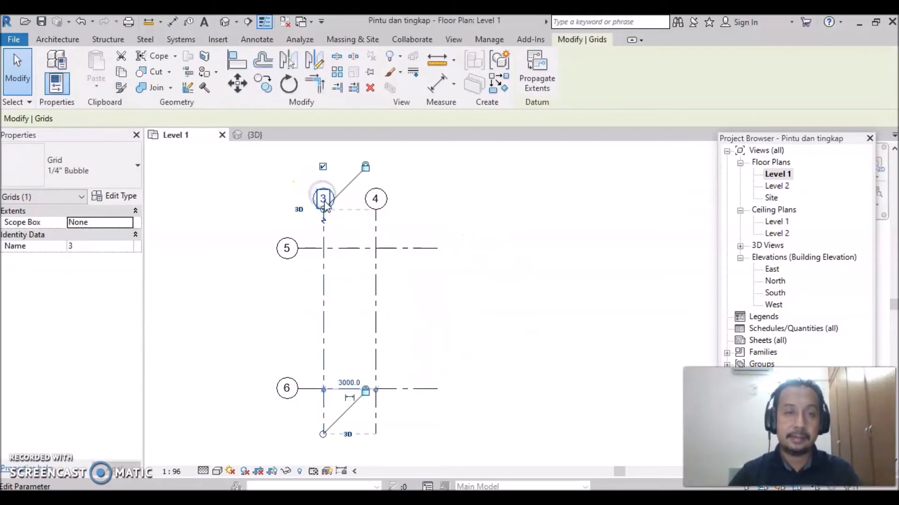
{"action": "left_click", "coordinate": [323, 200]}
{"action": "type", "text": "1"}
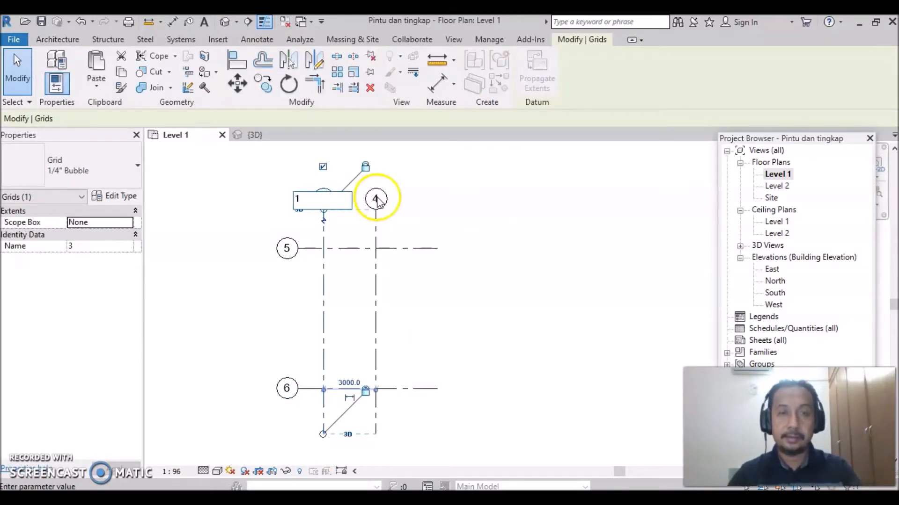
{"action": "left_click", "coordinate": [374, 199]}
{"action": "left_click", "coordinate": [379, 199]}
{"action": "type", "text": "2"}
{"action": "key", "text": "Return"}
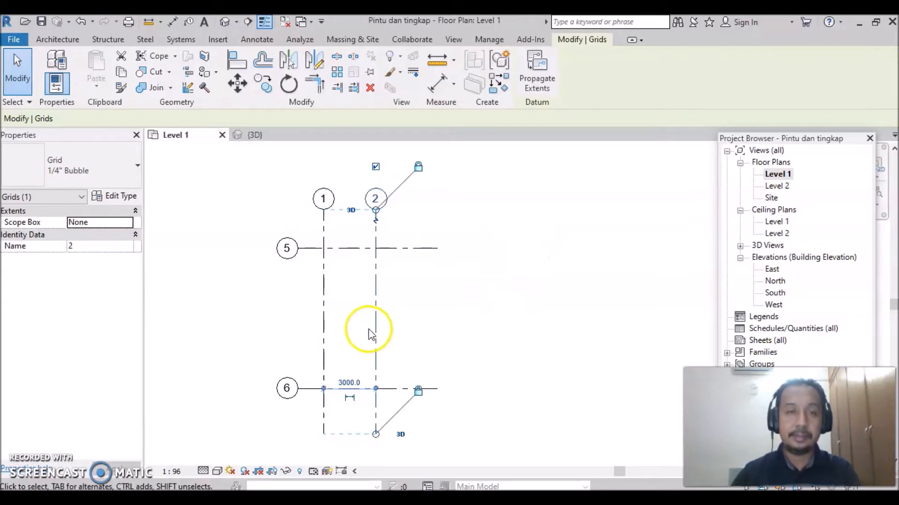
- Rename the upper horizontal grid as A and the lower one as B
{"action": "left_click", "coordinate": [287, 249]}
{"action": "left_click", "coordinate": [287, 249]}
{"action": "type", "text": "A"}
{"action": "left_click", "coordinate": [272, 289]}
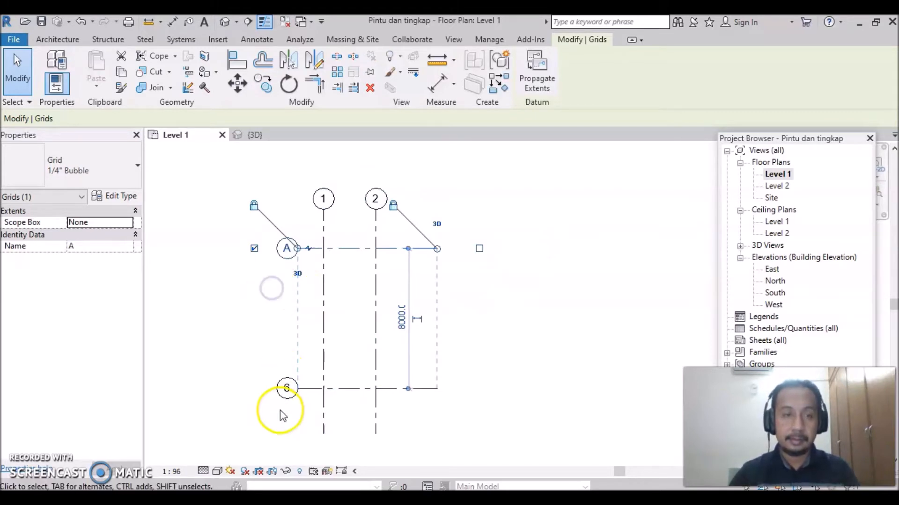
{"action": "left_click", "coordinate": [286, 389]}
{"action": "left_click", "coordinate": [281, 389]}
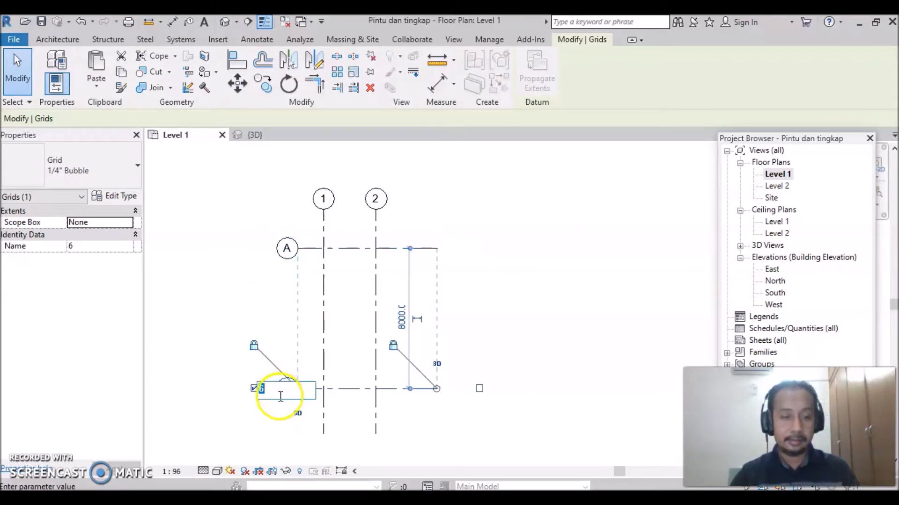
{"action": "type", "text": "B"}
{"action": "left_click", "coordinate": [550, 326]}
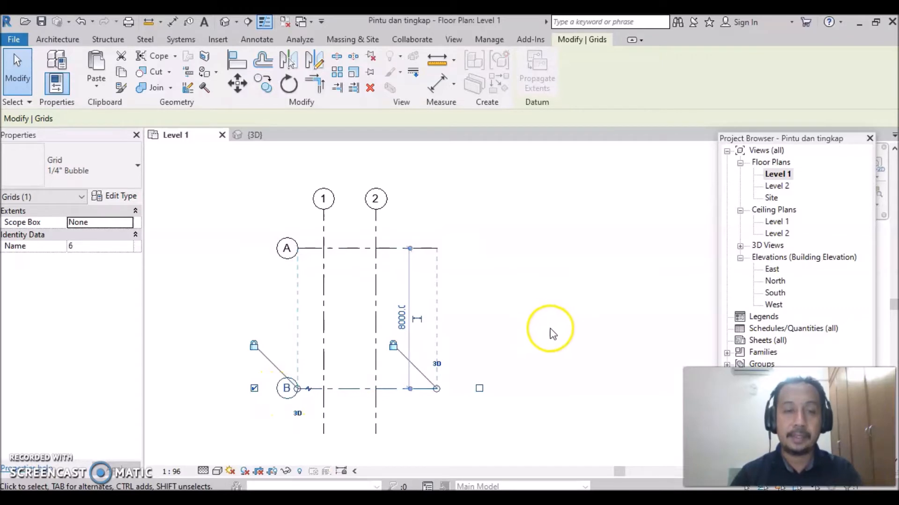
{"action": "left_click", "coordinate": [551, 328]}
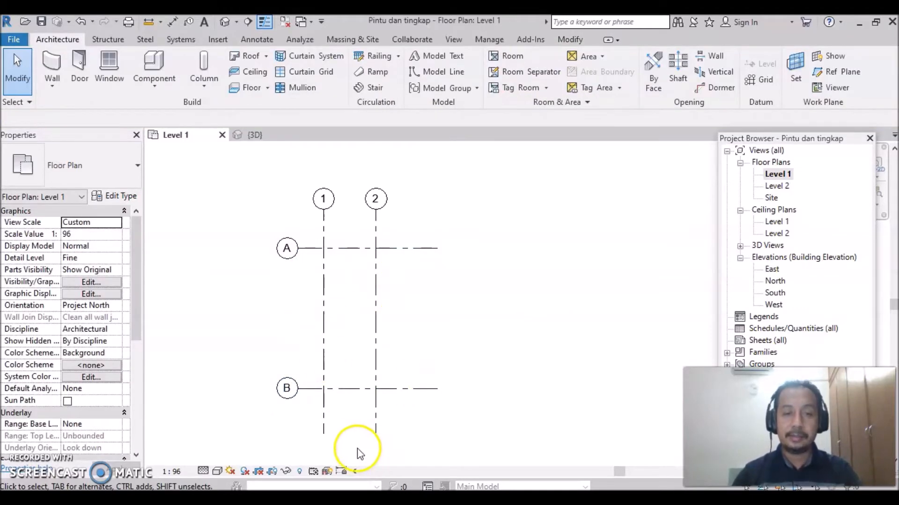
- Pin all four grid lines in place
{"action": "left_click_drag", "start_coordinate": [391, 225], "coordinate": [319, 411]}
{"action": "left_click", "coordinate": [370, 74]}
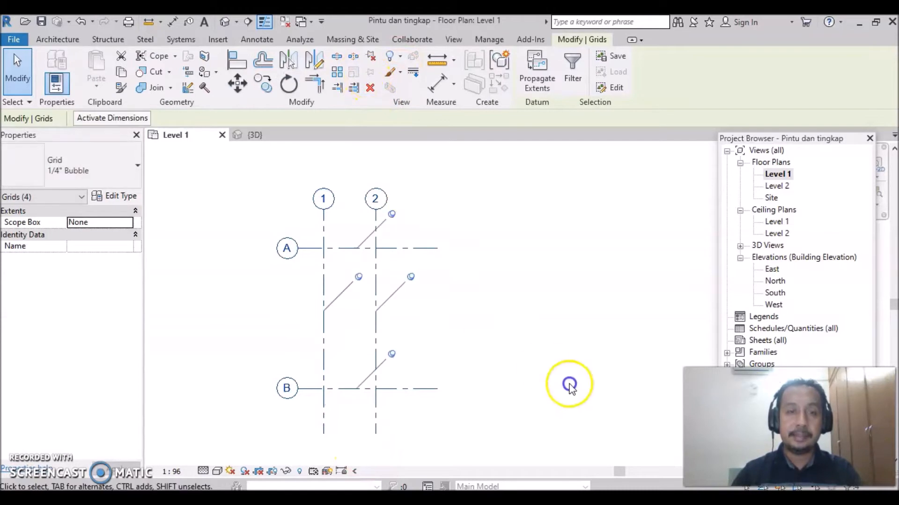
{"action": "left_click", "coordinate": [570, 382]}
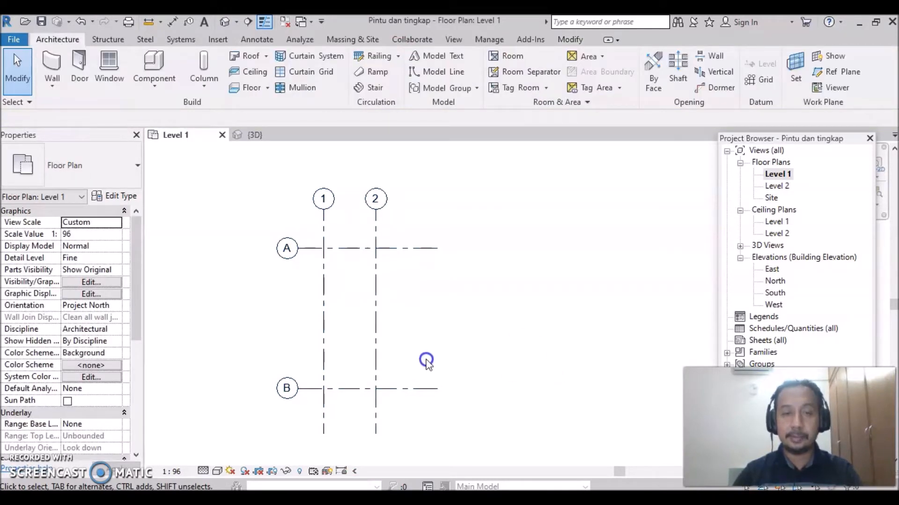
- Start a floor on Level 1 using the 100mm Floor Slab With 25mm Finish type
{"action": "middle_click_drag", "start_coordinate": [459, 352], "coordinate": [506, 341]}
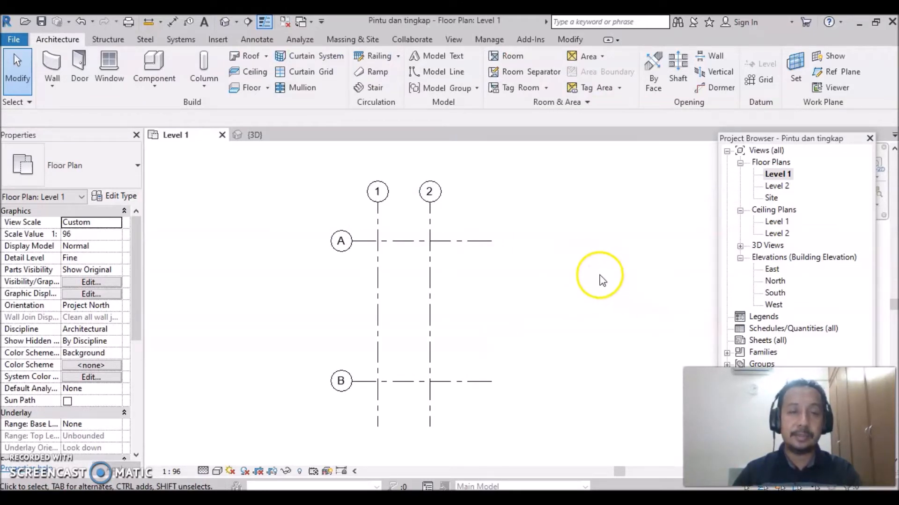
{"action": "scroll", "coordinate": [444, 301], "scroll_direction": "up", "scroll_amount": 2}
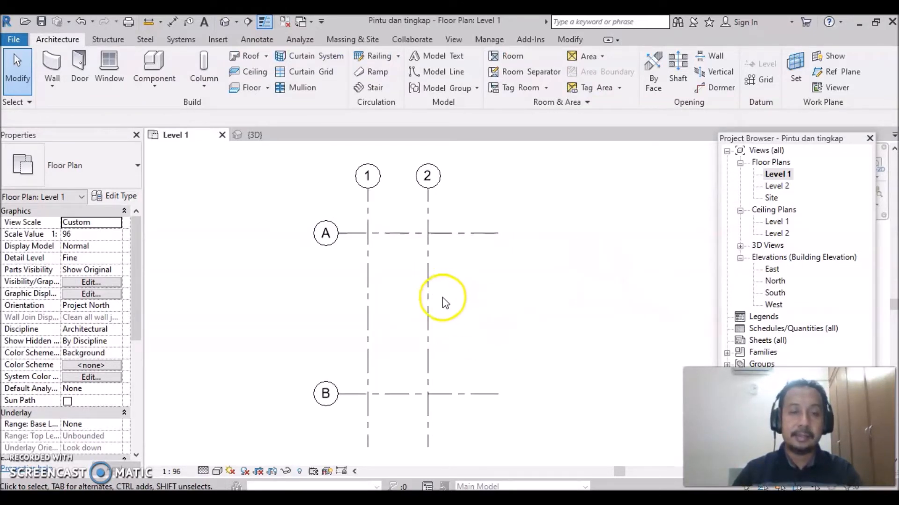
{"action": "mouse_move", "coordinate": [470, 316]}
{"action": "middle_mouse_down"}
{"action": "mouse_move", "coordinate": [476, 311]}
{"action": "mouse_move", "coordinate": [473, 318]}
{"action": "middle_mouse_up"}
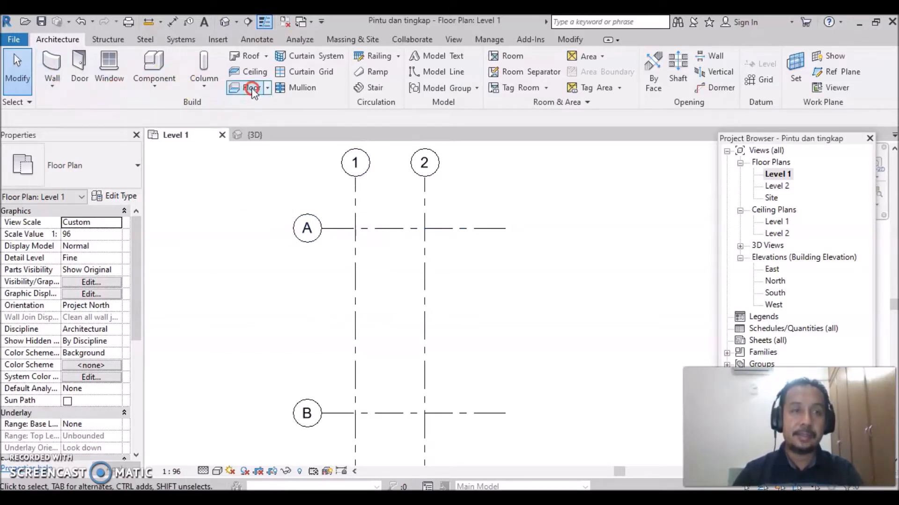
{"action": "left_click", "coordinate": [267, 88]}
{"action": "left_click", "coordinate": [288, 116]}
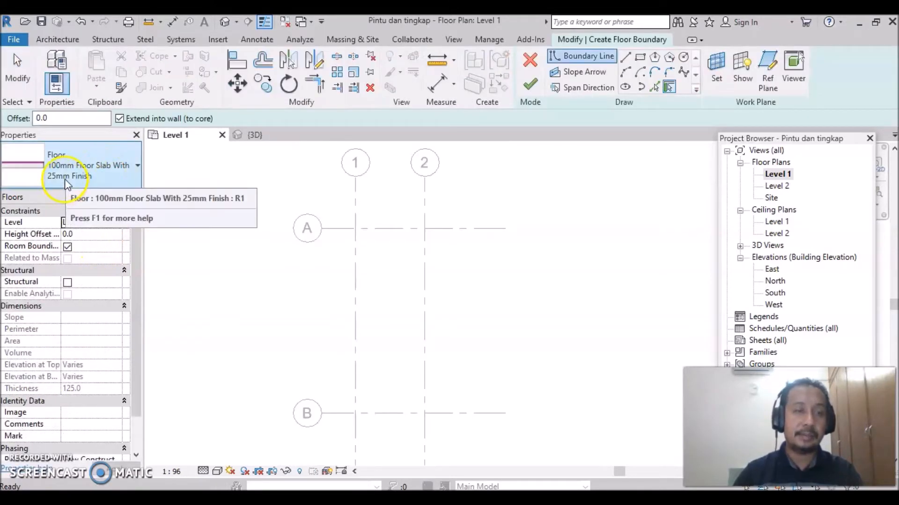
{"action": "left_click", "coordinate": [89, 175]}
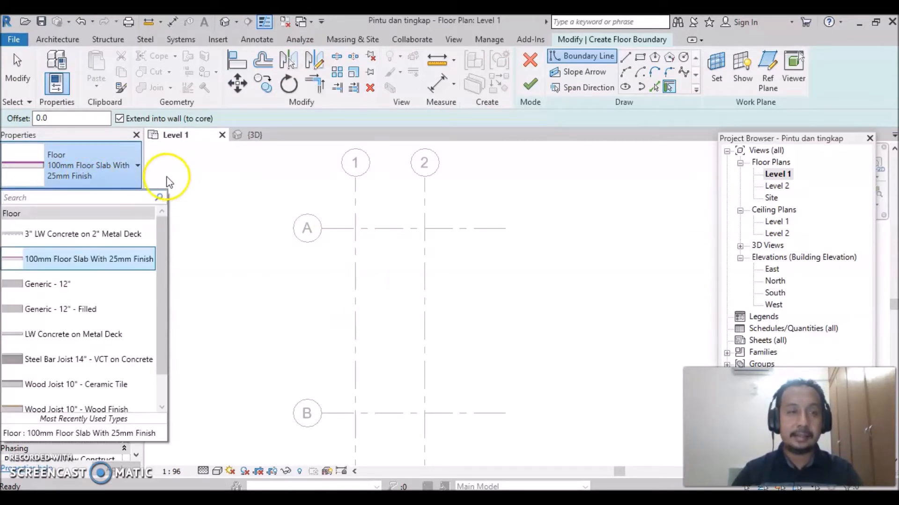
{"action": "left_click", "coordinate": [73, 260]}
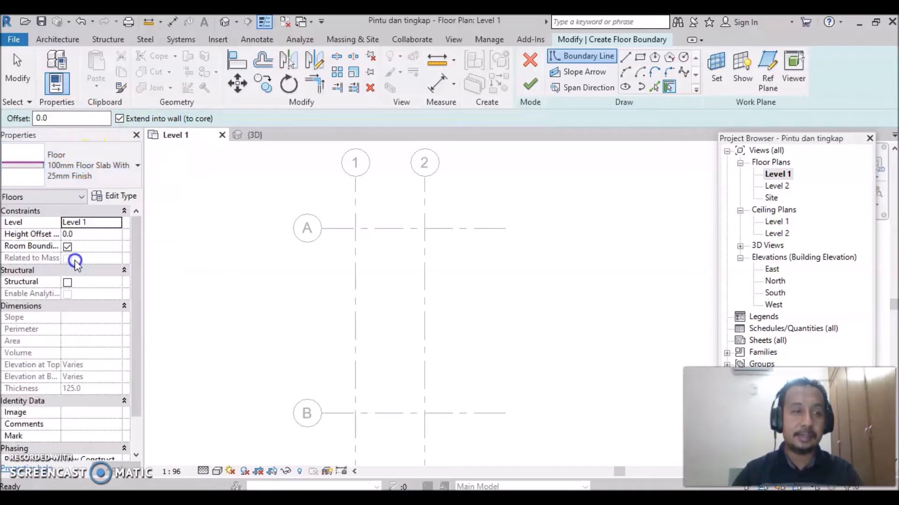
- Set the floor boundary lines to be picked from existing lines with an offset of 300 mm
{"action": "left_click", "coordinate": [568, 71]}
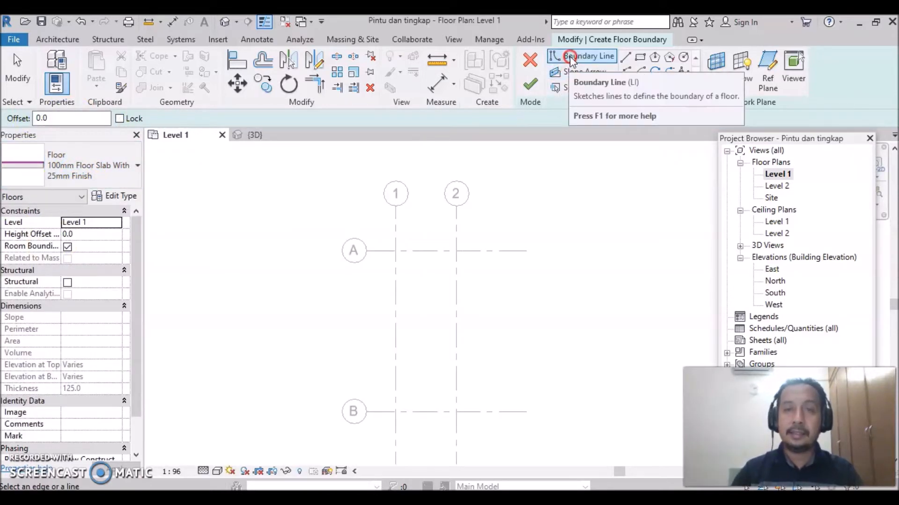
{"action": "left_click", "coordinate": [647, 87]}
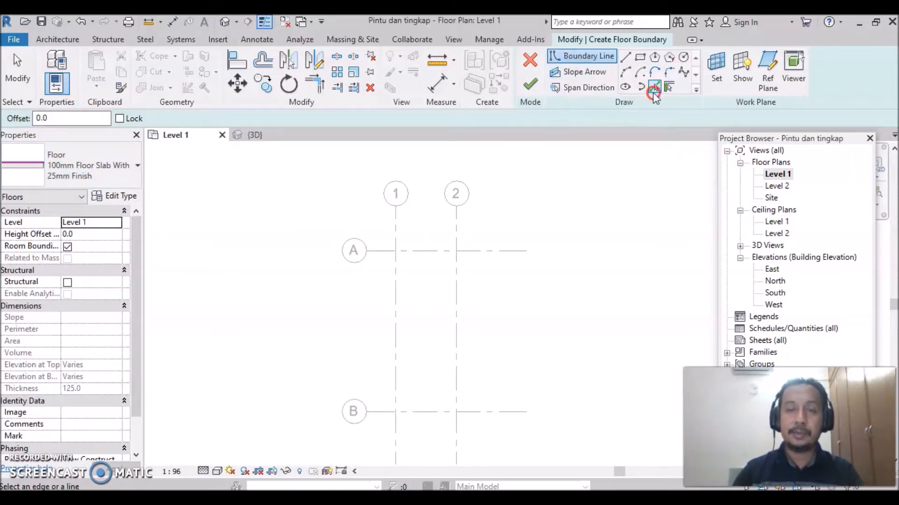
{"action": "left_click", "coordinate": [652, 87]}
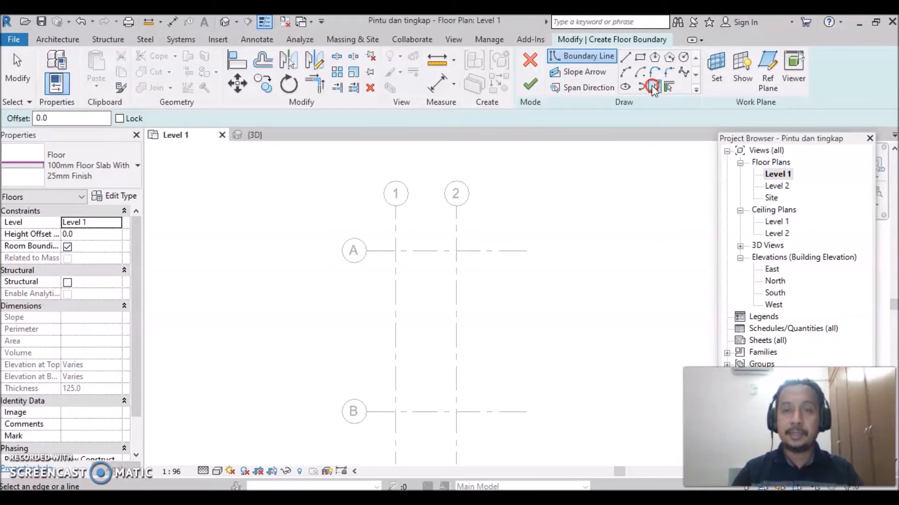
{"action": "left_click", "coordinate": [653, 85]}
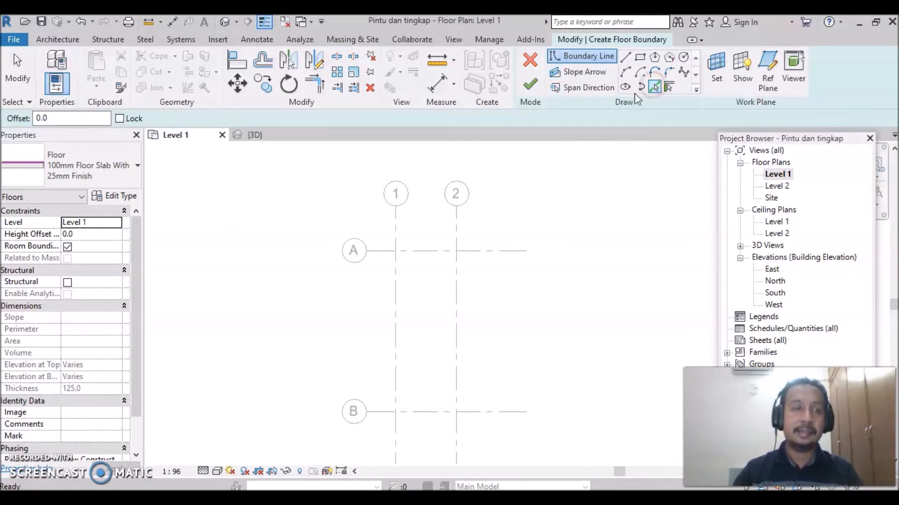
{"action": "left_click_drag", "start_coordinate": [71, 120], "coordinate": [33, 122]}
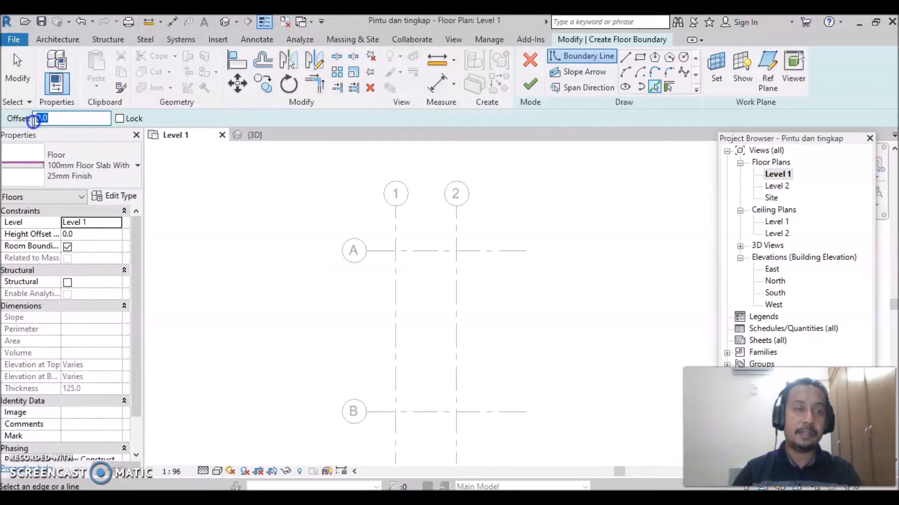
{"action": "type", "text": "30"}
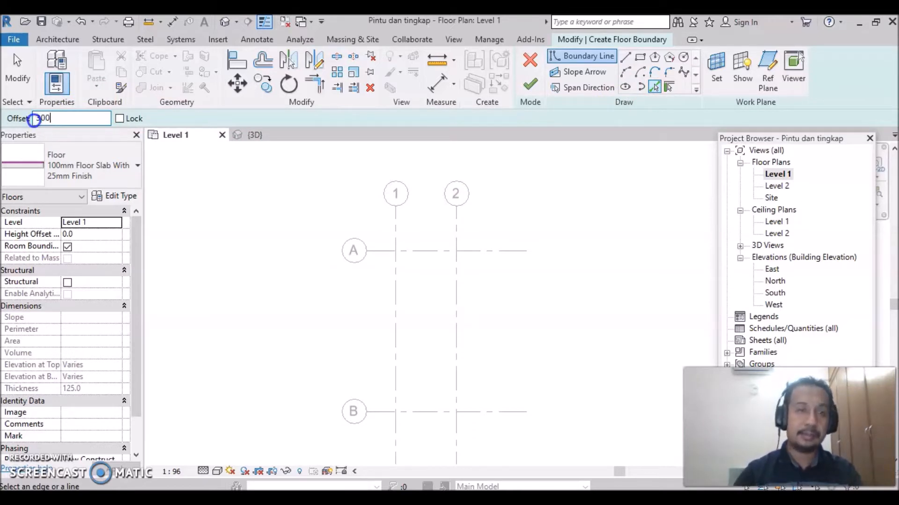
{"action": "type", "text": "0"}
- Add floor boundary lines 300 mm outside grid A and grid 1
{"action": "scroll", "coordinate": [406, 246], "scroll_direction": "up", "scroll_amount": 2}
{"action": "scroll", "coordinate": [406, 247], "scroll_direction": "up", "scroll_amount": 2}
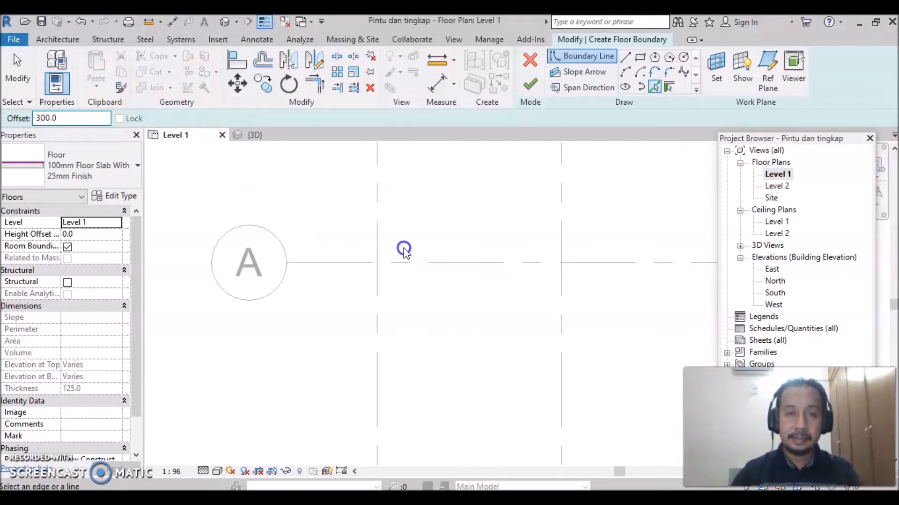
{"action": "left_click", "coordinate": [431, 262]}
{"action": "left_click", "coordinate": [375, 309]}
- Add floor boundary lines 300 mm outside grid B and grid 2
{"action": "middle_click_drag", "start_coordinate": [436, 381], "coordinate": [420, 194]}
{"action": "scroll", "coordinate": [411, 354], "scroll_direction": "down", "scroll_amount": 3}
{"action": "middle_click_drag", "start_coordinate": [431, 391], "coordinate": [412, 266]}
{"action": "left_click", "coordinate": [412, 333]}
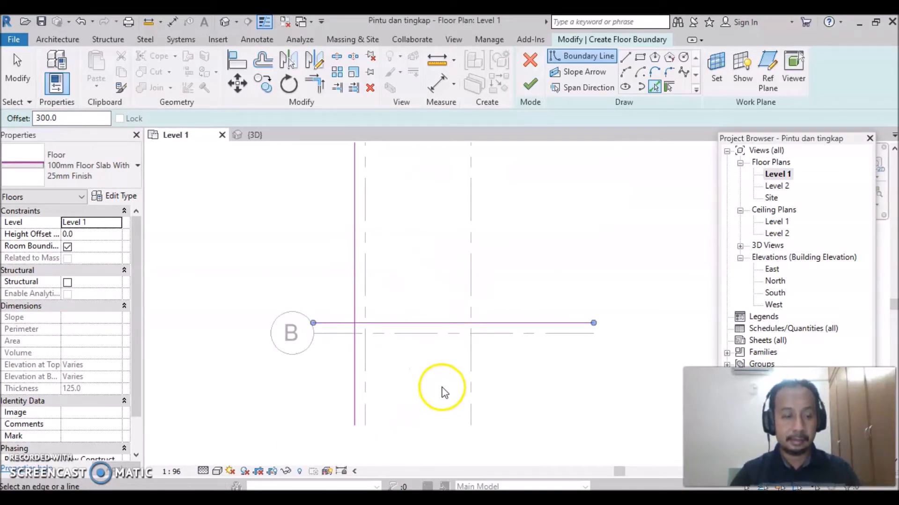
{"action": "key", "text": "ctrl+z"}
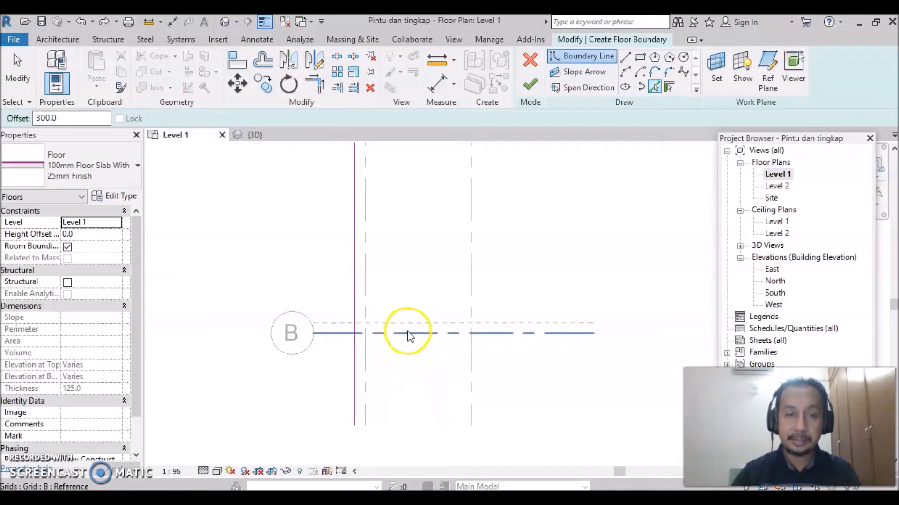
{"action": "scroll", "coordinate": [403, 344], "scroll_direction": "up", "scroll_amount": 3}
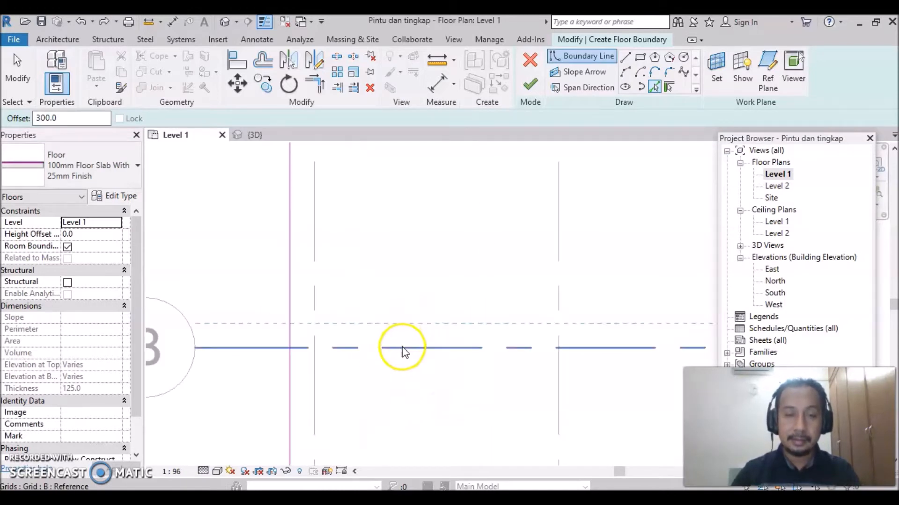
{"action": "left_click", "coordinate": [413, 353]}
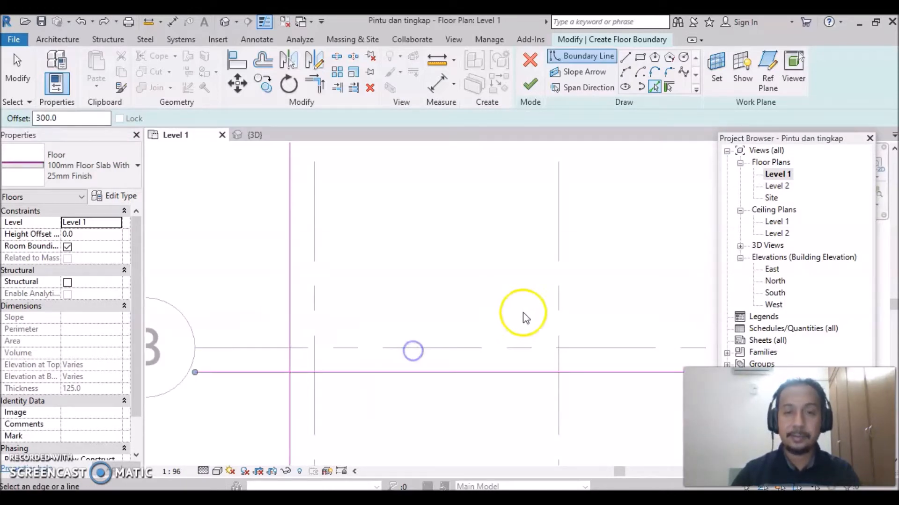
{"action": "left_click", "coordinate": [563, 294]}
{"action": "scroll", "coordinate": [451, 267], "scroll_direction": "down", "scroll_amount": 4}
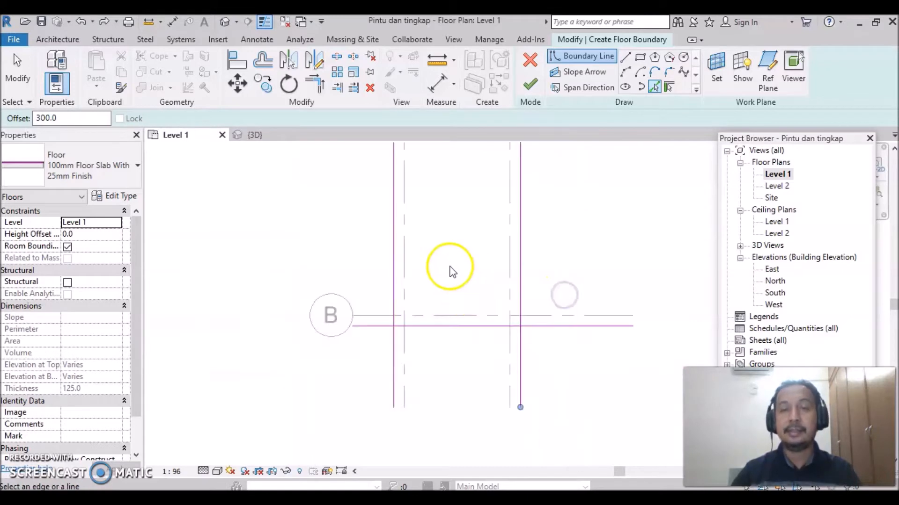
{"action": "middle_click_drag", "start_coordinate": [456, 267], "coordinate": [403, 353]}
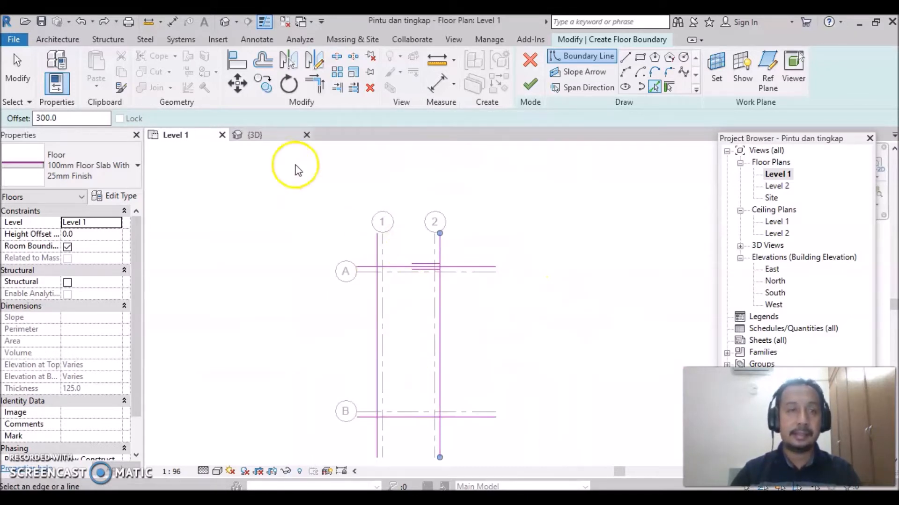
- Trim the four boundary lines into a closed rectangle at their corners and finish the floor sketch
{"action": "left_click", "coordinate": [314, 84]}
{"action": "left_click", "coordinate": [377, 286]}
{"action": "left_click", "coordinate": [387, 267]}
{"action": "left_click", "coordinate": [438, 284]}
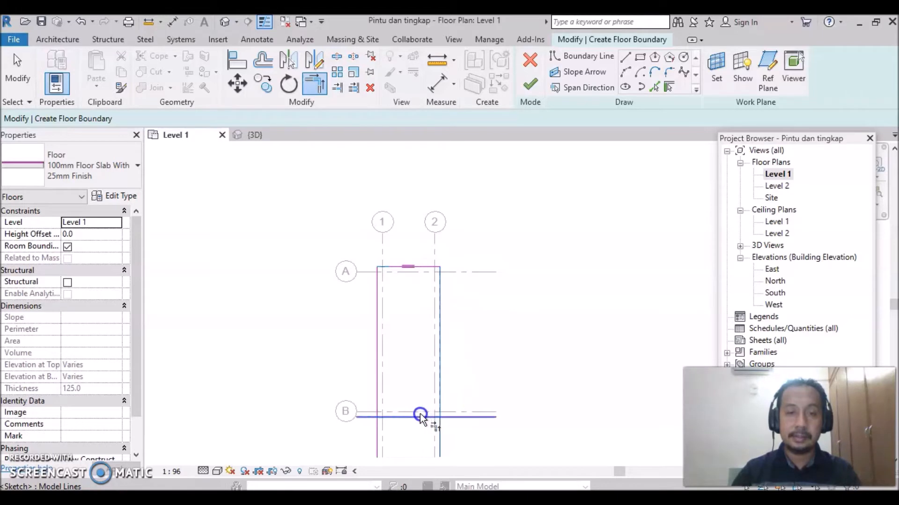
{"action": "left_click", "coordinate": [386, 415]}
{"action": "left_click", "coordinate": [376, 397]}
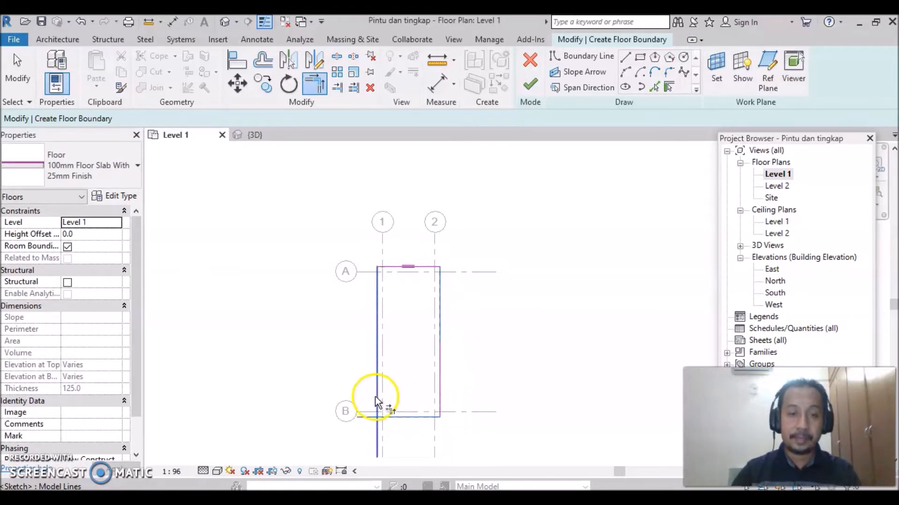
{"action": "left_click", "coordinate": [412, 416]}
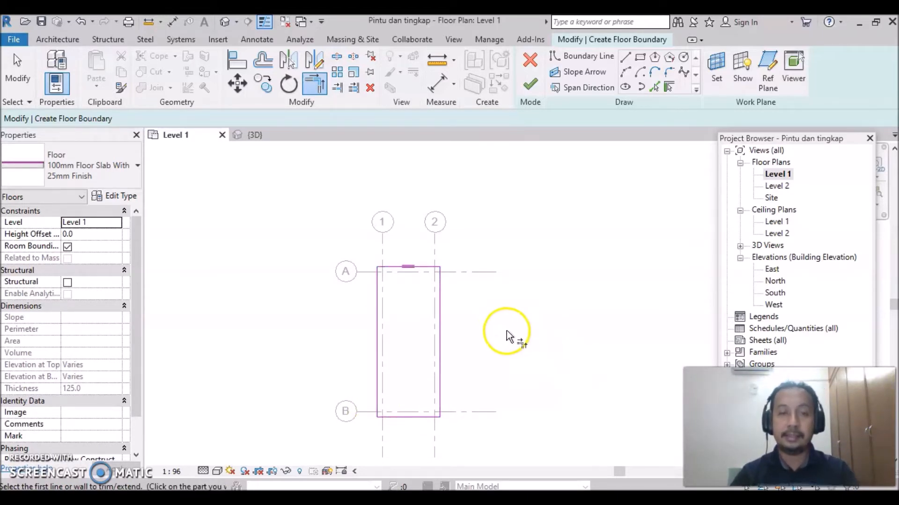
{"action": "left_click", "coordinate": [529, 87]}
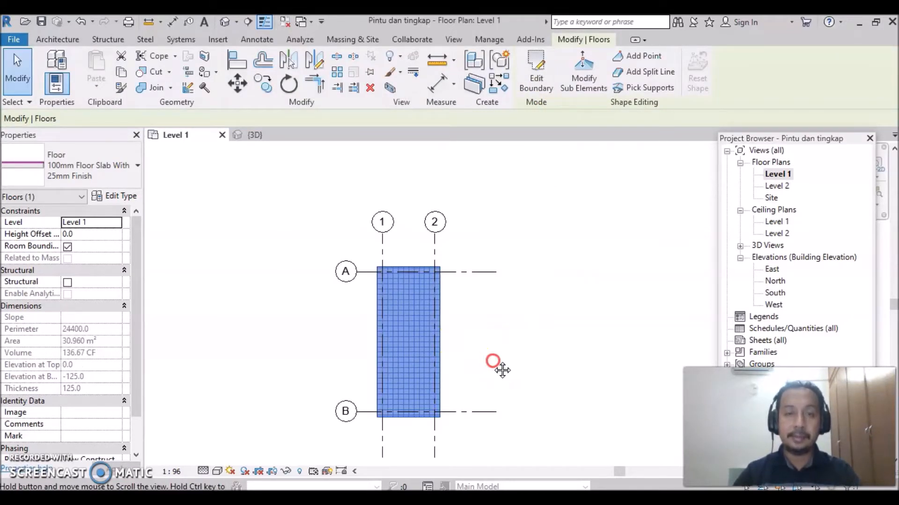
- Start a wall using the basic wall type 100mm Brick Wall With 25mm Plaster Bothside
{"action": "scroll", "coordinate": [492, 360], "scroll_direction": "up", "scroll_amount": 3}
{"action": "middle_click_drag", "start_coordinate": [505, 339], "coordinate": [516, 338]}
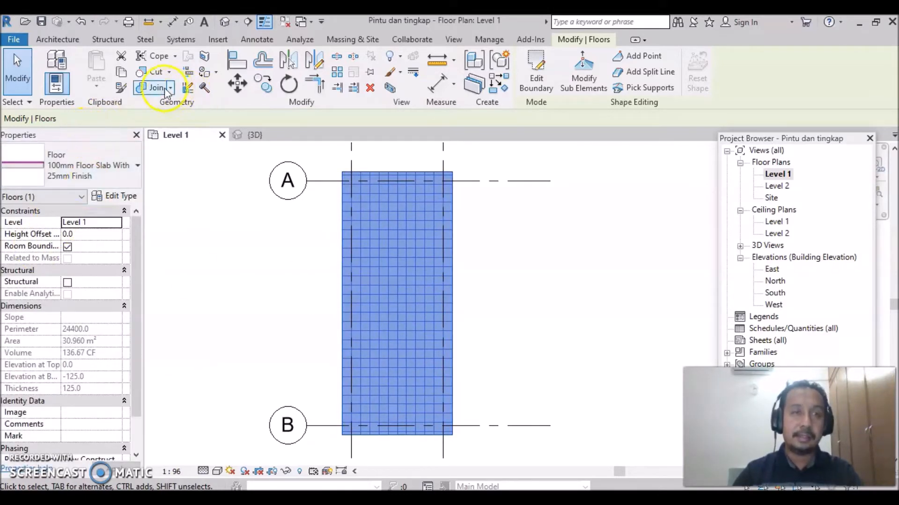
{"action": "left_click", "coordinate": [64, 41]}
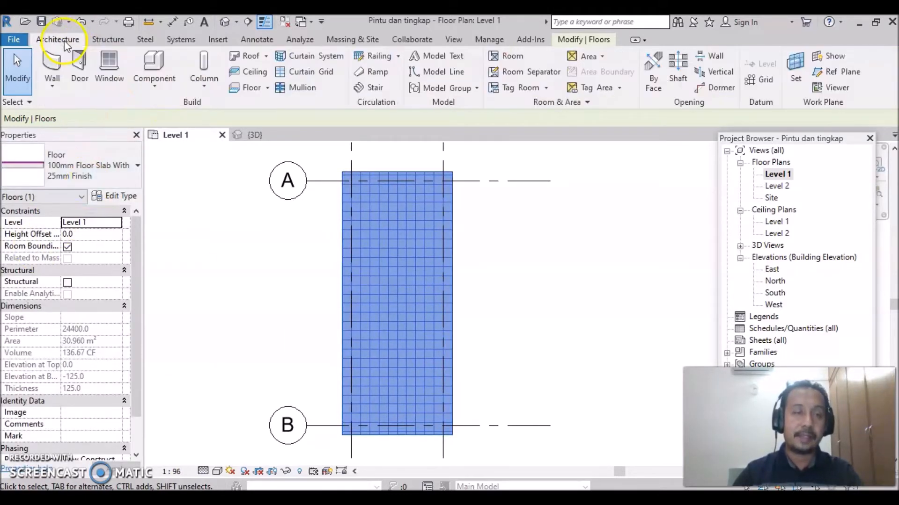
{"action": "left_click", "coordinate": [53, 84]}
{"action": "left_click", "coordinate": [92, 111]}
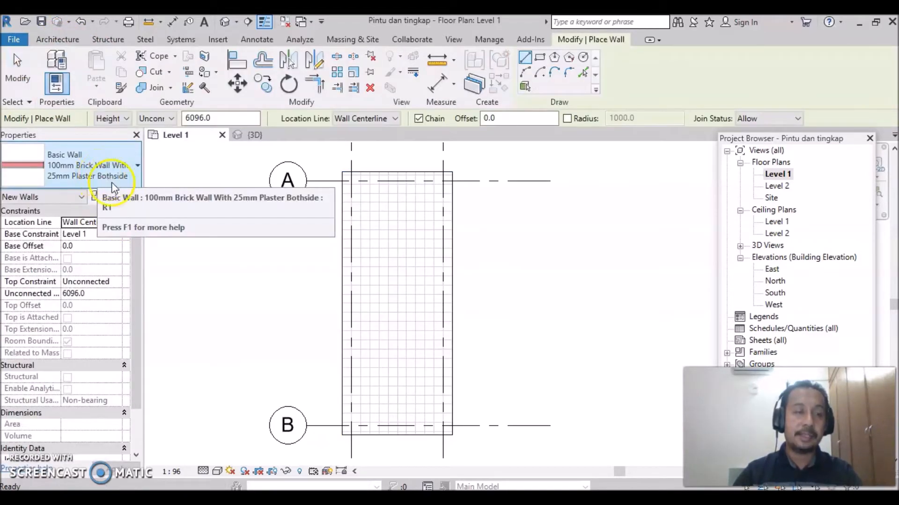
{"action": "left_click", "coordinate": [136, 166]}
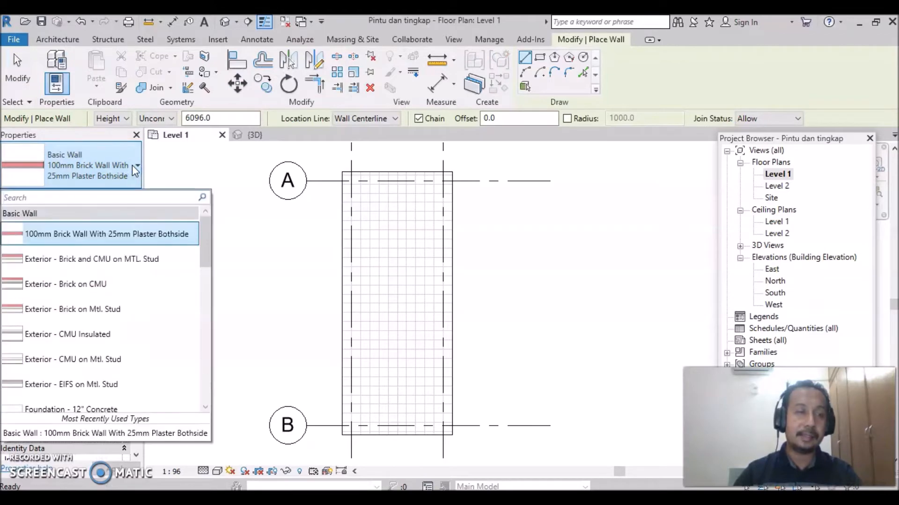
{"action": "left_click", "coordinate": [125, 179]}
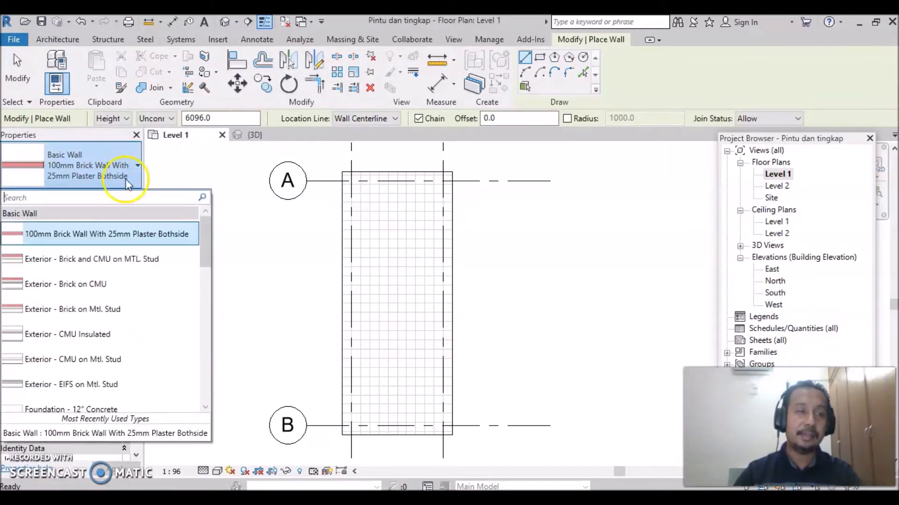
{"action": "left_click", "coordinate": [117, 235]}
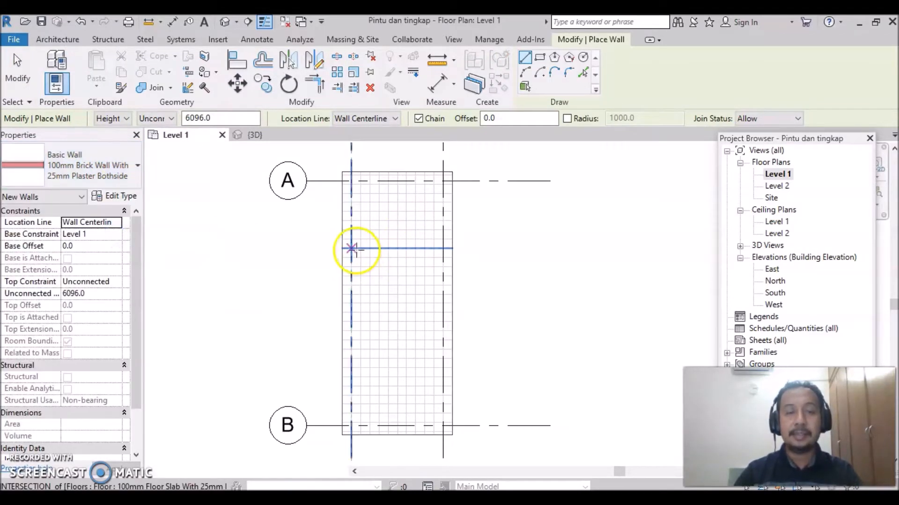
{"action": "scroll", "coordinate": [344, 225], "scroll_direction": "up", "scroll_amount": 3}
{"action": "scroll", "coordinate": [422, 256], "scroll_direction": "down", "scroll_amount": 2}
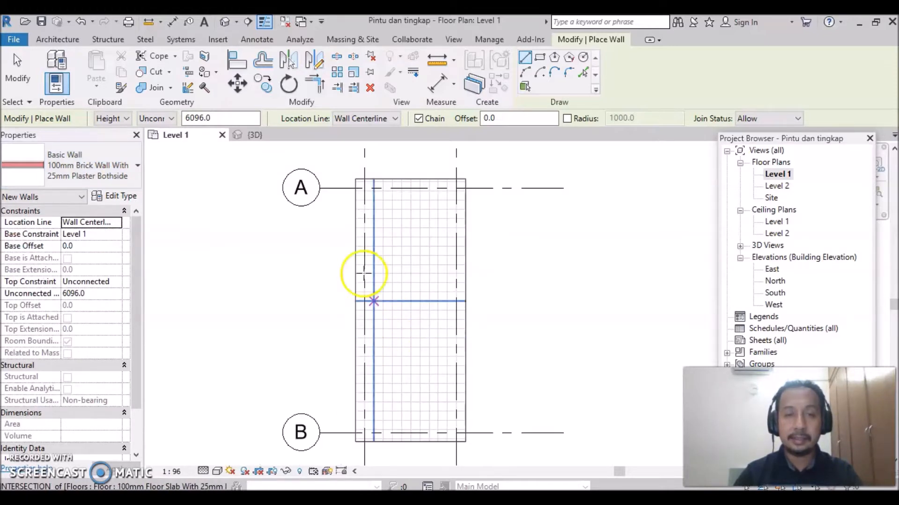
{"action": "left_click", "coordinate": [356, 180]}
{"action": "key", "text": "Escape"}
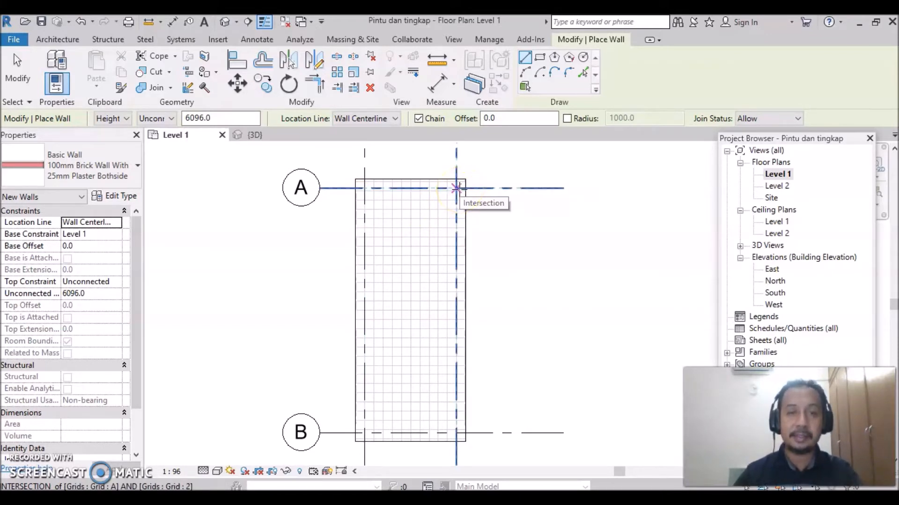
{"action": "left_click", "coordinate": [410, 190]}
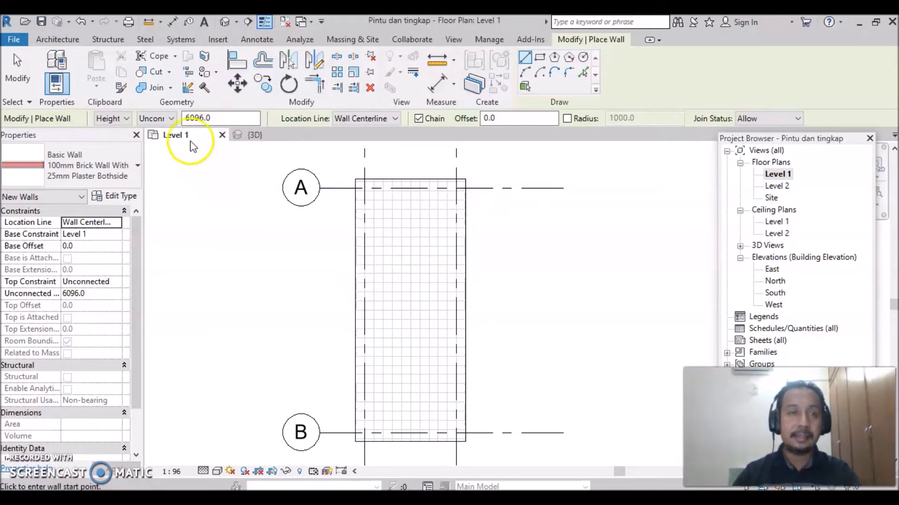
- Set the new wall's top to Unconnected with a height of 3000 mm
{"action": "left_click", "coordinate": [172, 119]}
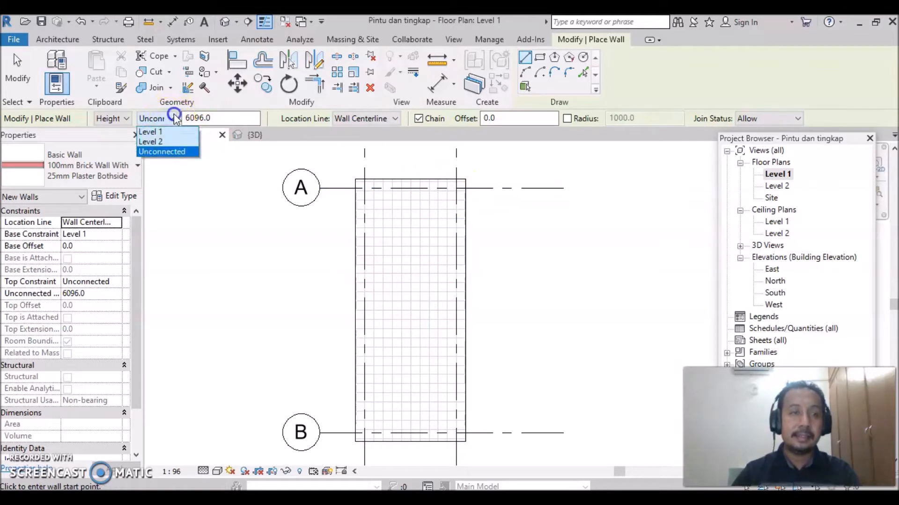
{"action": "left_click", "coordinate": [169, 152]}
{"action": "left_click", "coordinate": [217, 119]}
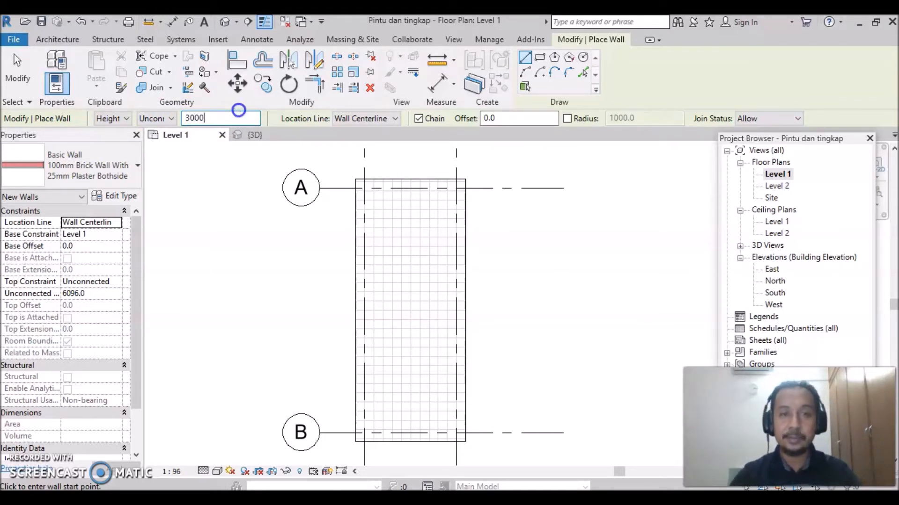
- Draw chained walls along grid A from grid 2 to grid 1 and along grid 1 to grid B, ending the chain there
{"action": "left_click", "coordinate": [456, 188]}
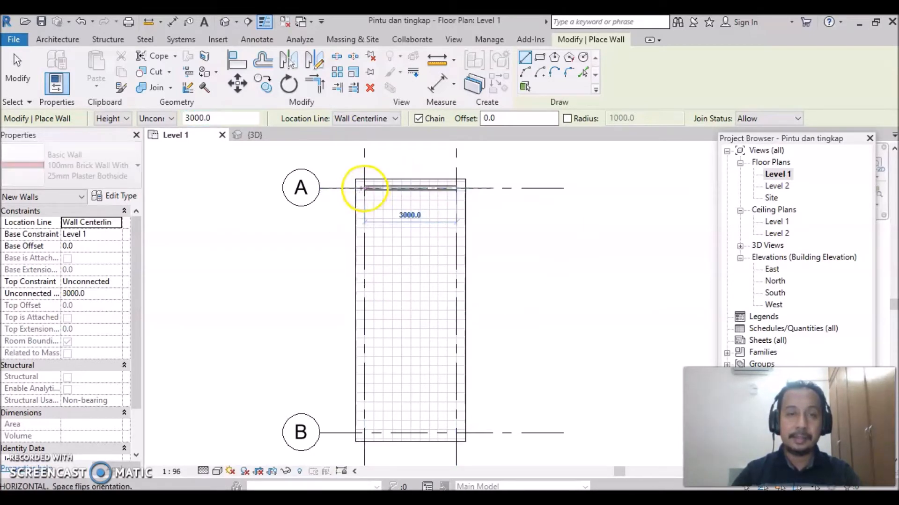
{"action": "left_click", "coordinate": [364, 188]}
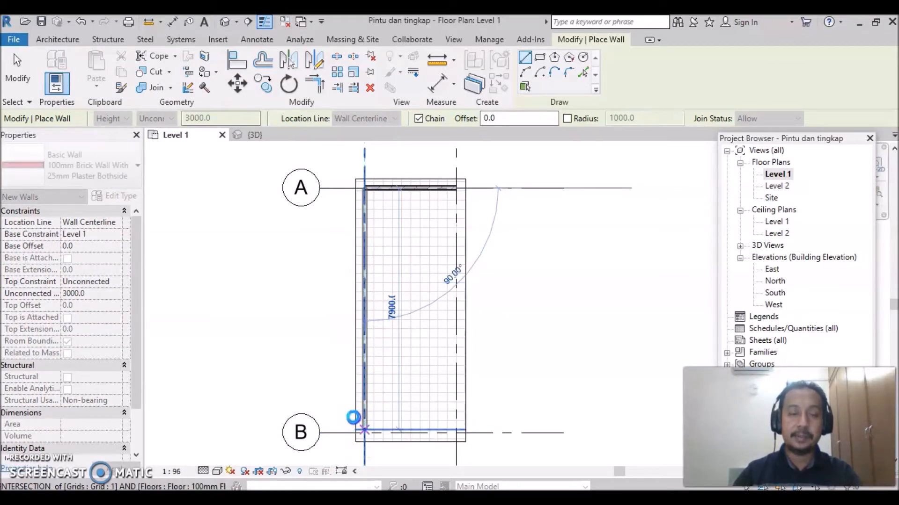
{"action": "left_click", "coordinate": [333, 399]}
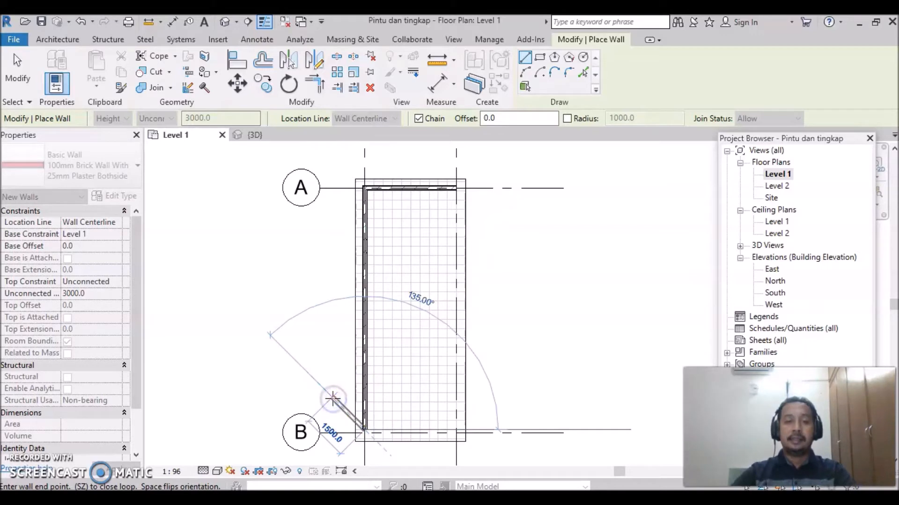
{"action": "key", "text": "Escape"}
{"action": "key", "text": "Escape"}
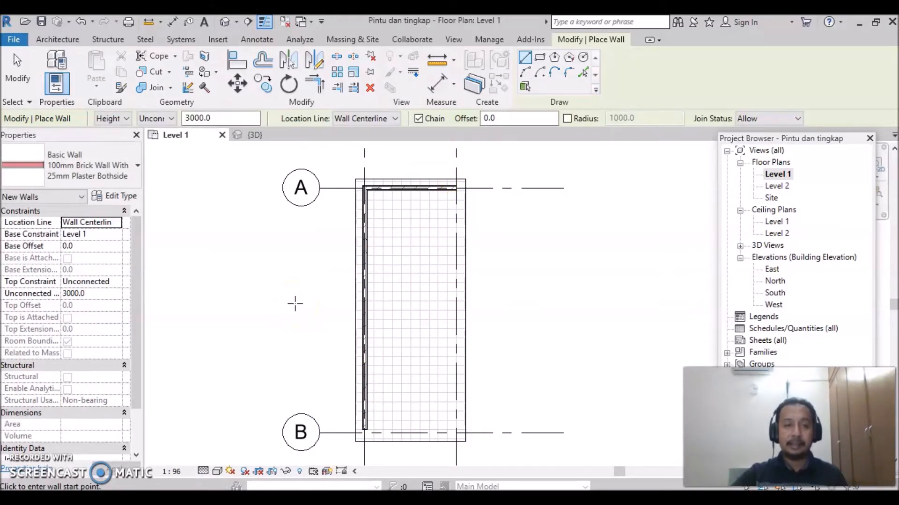
- Inspect the two new walls on the floor slab in the default 3D view and end the wall command
{"action": "left_click", "coordinate": [224, 23]}
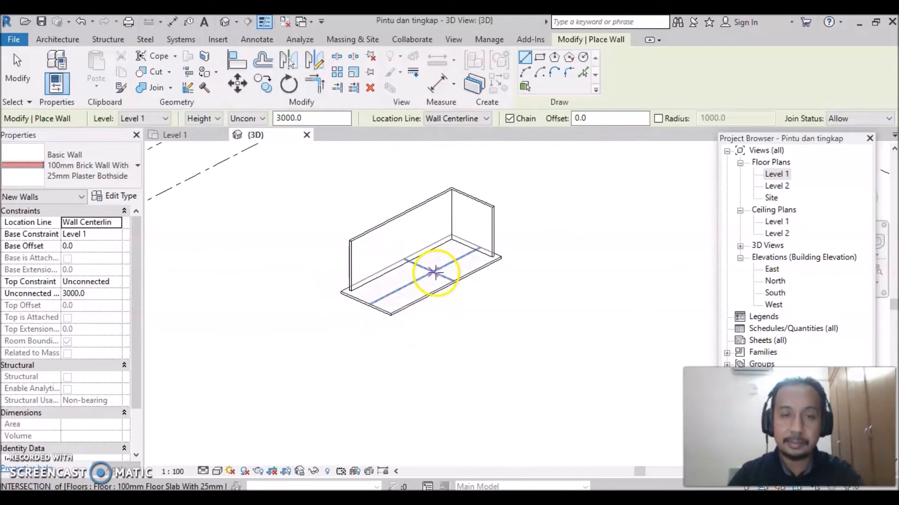
{"action": "scroll", "coordinate": [501, 391], "scroll_direction": "up", "scroll_amount": 2}
{"action": "scroll", "coordinate": [515, 365], "scroll_direction": "up", "scroll_amount": 1}
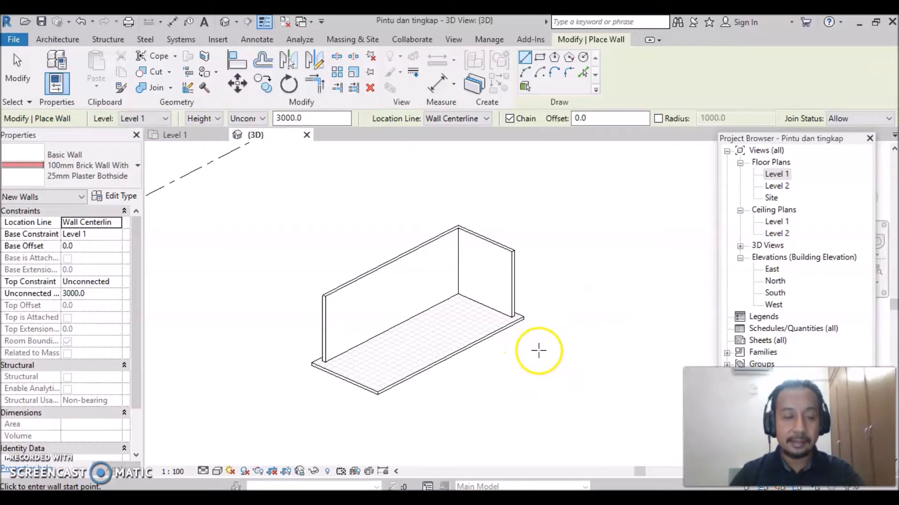
{"action": "key", "text": "Escape"}
{"action": "key", "text": "Escape"}
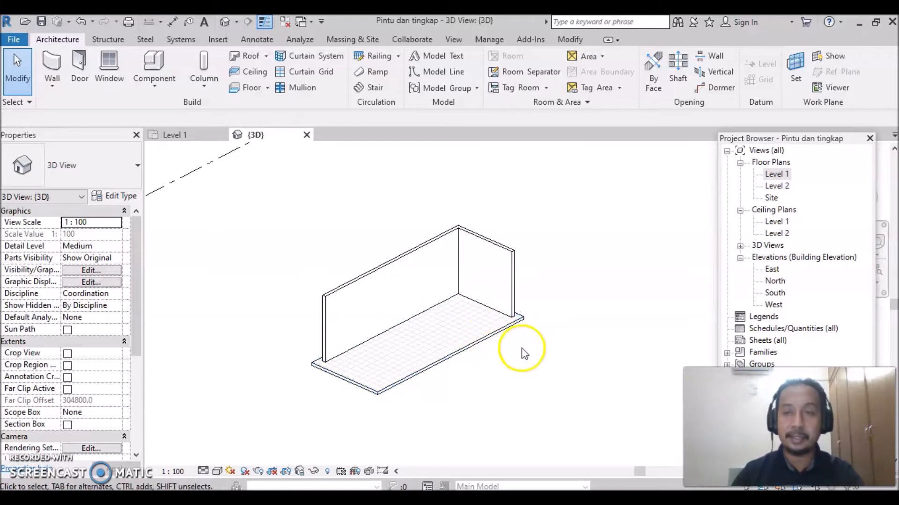
- Return to the Level 1 floor plan at the grid A wall, start the Door command and list the available door types
{"action": "double_click", "coordinate": [779, 176]}
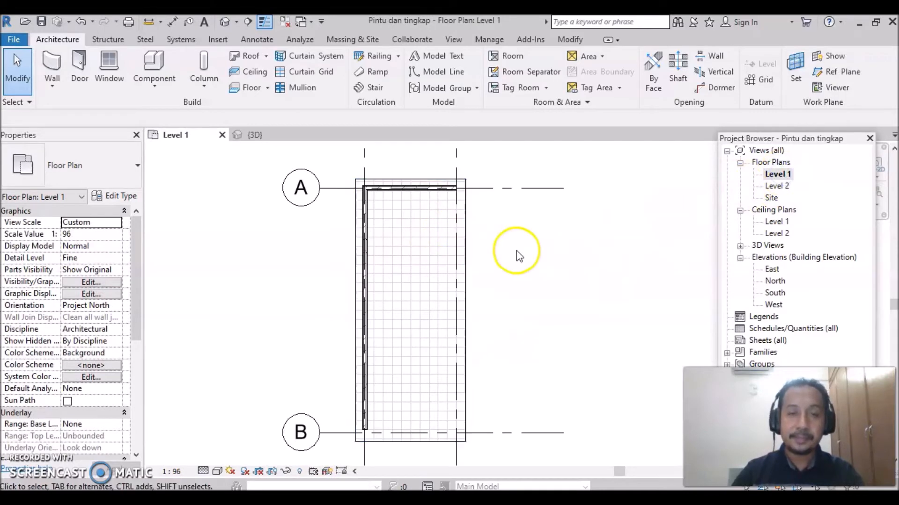
{"action": "middle_click_drag", "start_coordinate": [516, 251], "coordinate": [523, 321]}
{"action": "scroll", "coordinate": [375, 267], "scroll_direction": "up", "scroll_amount": 2}
{"action": "middle_click_drag", "start_coordinate": [405, 291], "coordinate": [392, 359]}
{"action": "scroll", "coordinate": [391, 360], "scroll_direction": "up", "scroll_amount": 3}
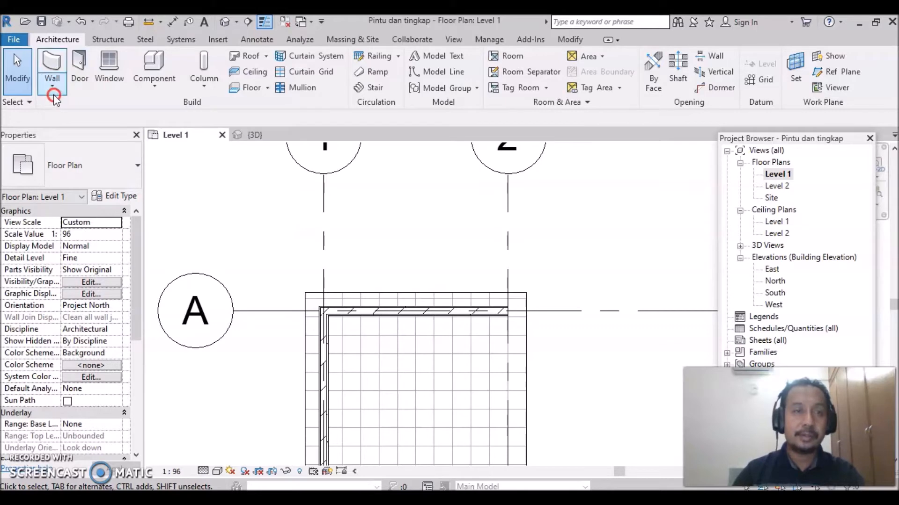
{"action": "left_click", "coordinate": [81, 69]}
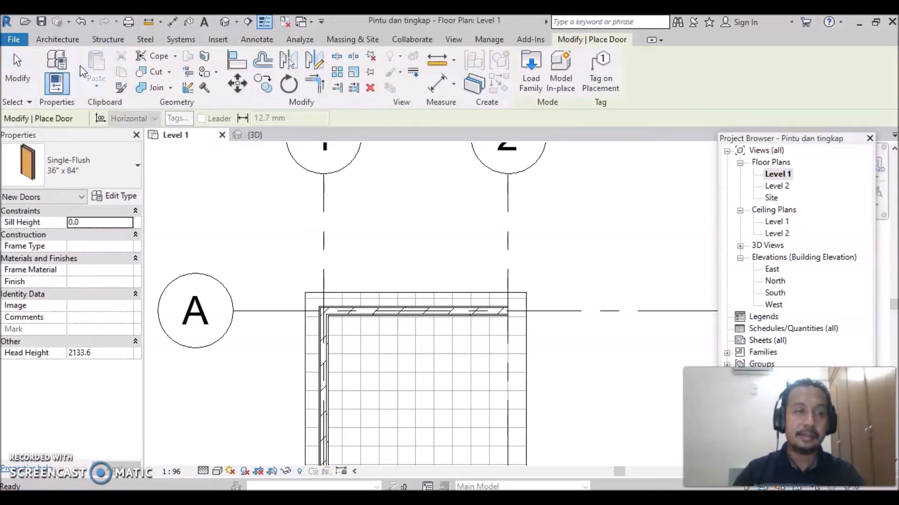
{"action": "left_click", "coordinate": [137, 166]}
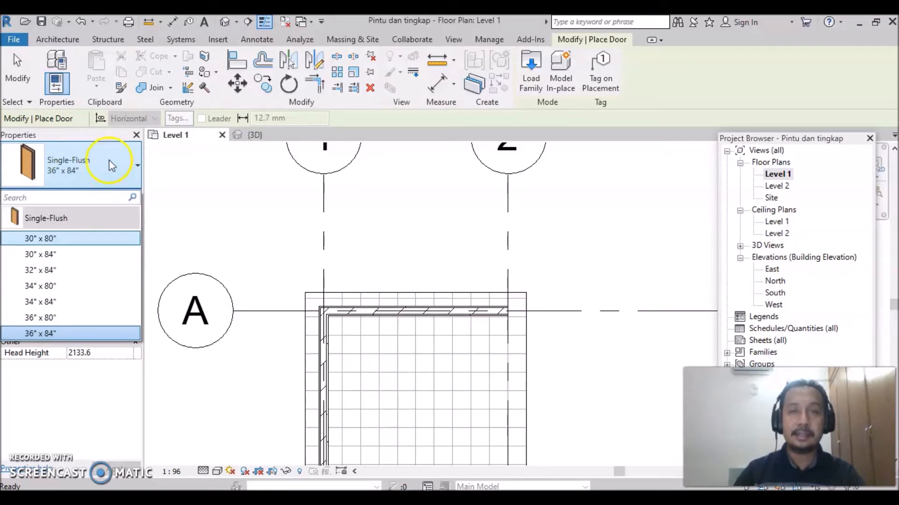
- Start loading a door family and browse to the Doors folder of the US Metric library
{"action": "left_click", "coordinate": [531, 84]}
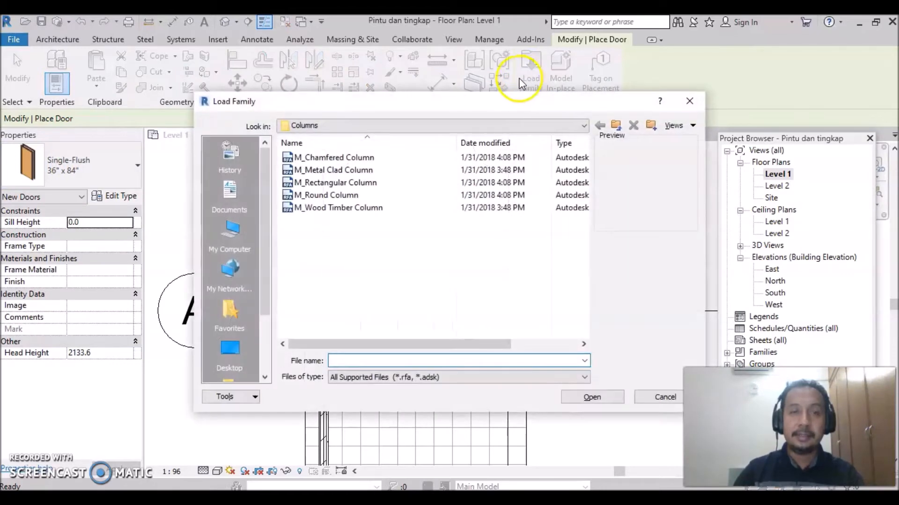
{"action": "left_click", "coordinate": [616, 125]}
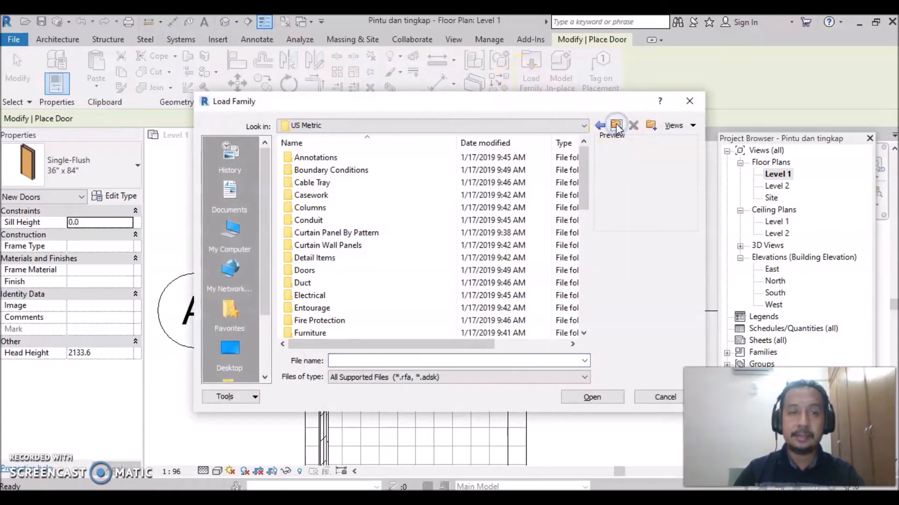
{"action": "left_click", "coordinate": [616, 126]}
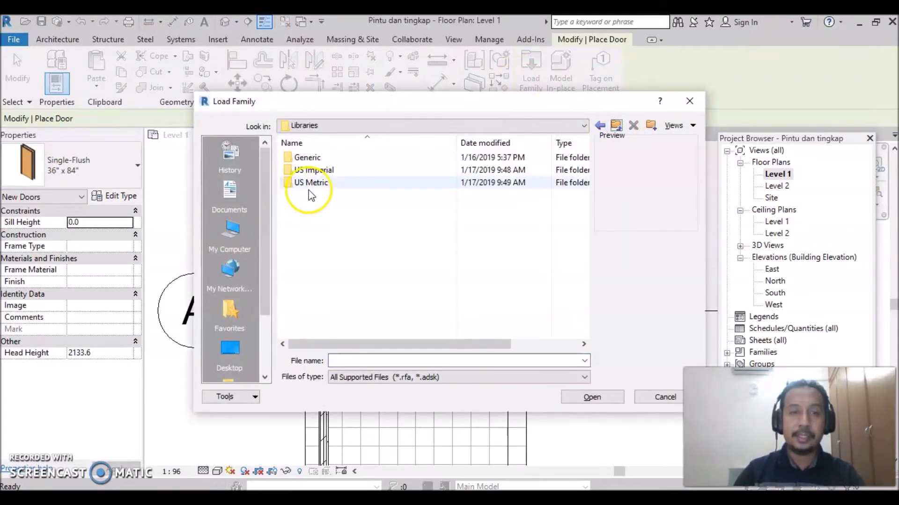
{"action": "double_click", "coordinate": [324, 183]}
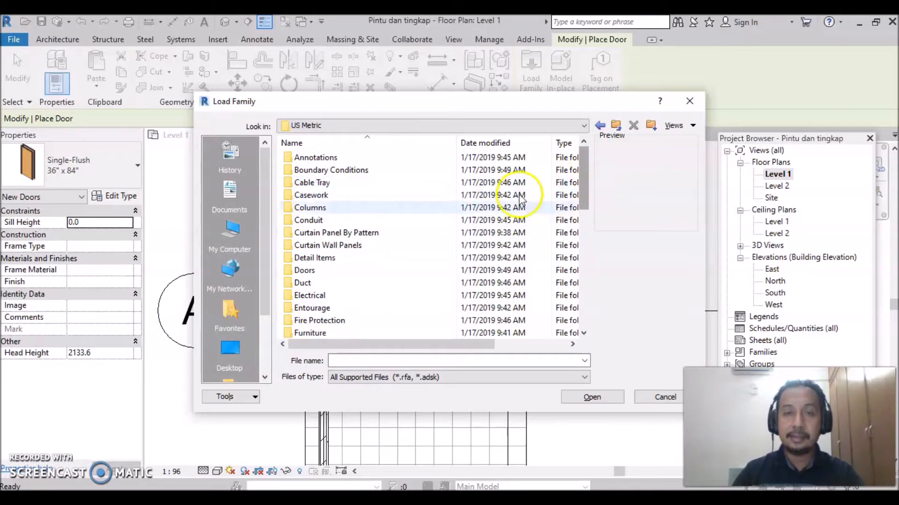
{"action": "double_click", "coordinate": [321, 273]}
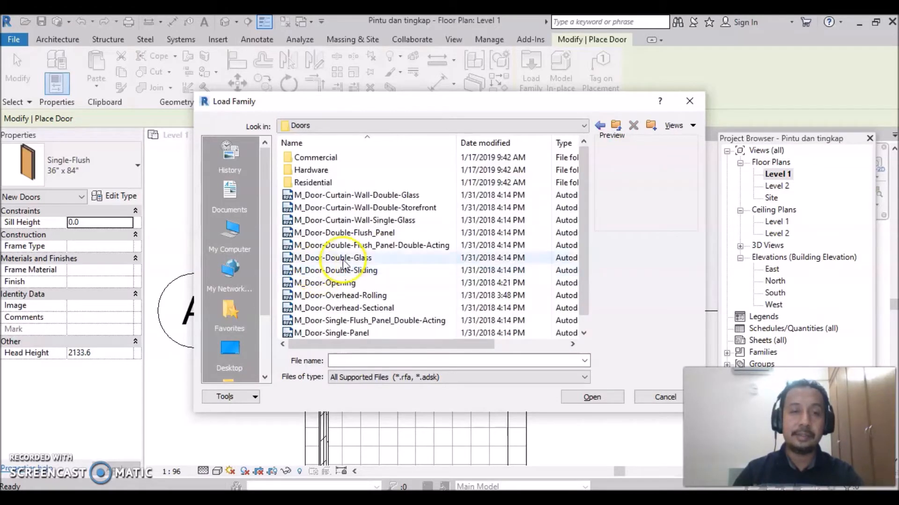
- Preview the double, sliding, overhead and single door families in the Doors folder
{"action": "scroll", "coordinate": [571, 190], "scroll_direction": "down", "scroll_amount": 1}
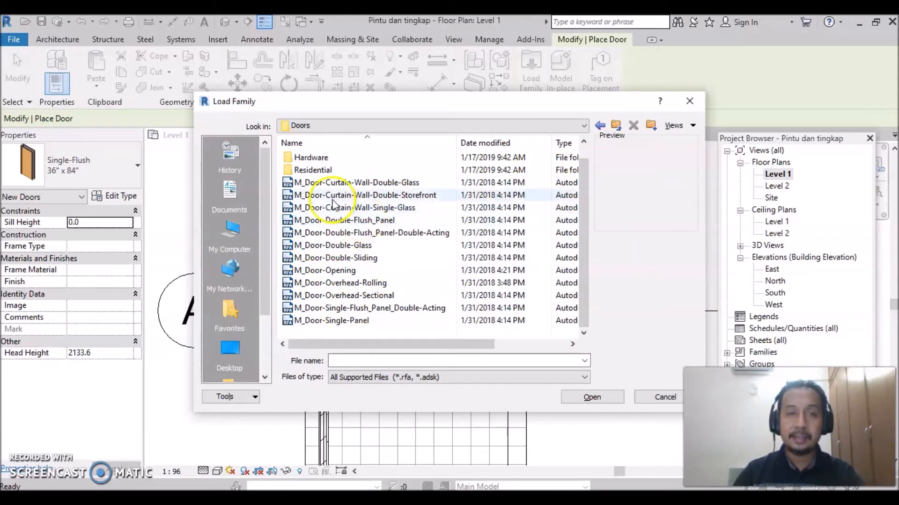
{"action": "left_click", "coordinate": [352, 225]}
{"action": "left_click", "coordinate": [345, 233]}
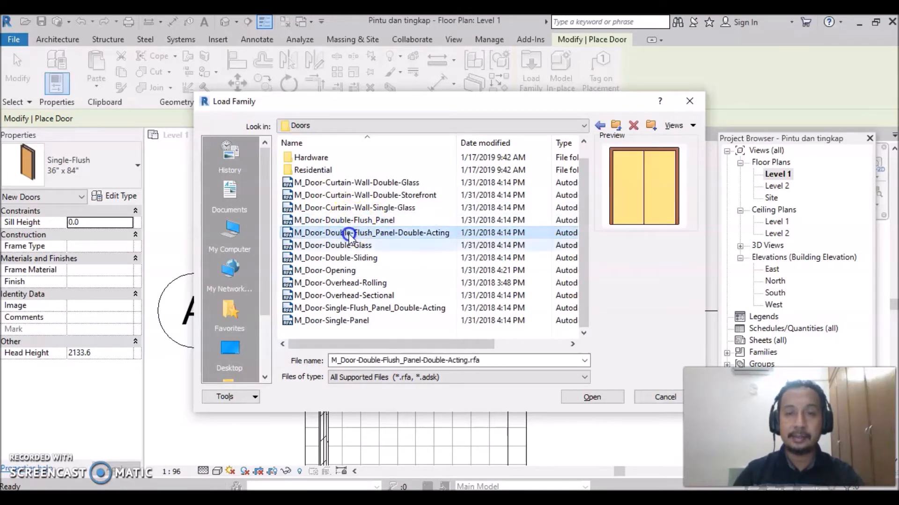
{"action": "left_click", "coordinate": [344, 257]}
{"action": "left_click", "coordinate": [342, 270]}
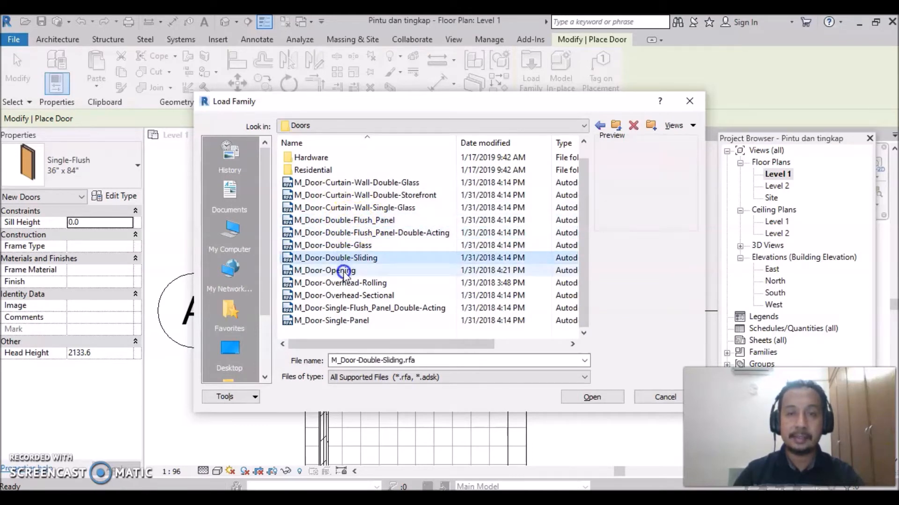
{"action": "left_click", "coordinate": [341, 296]}
{"action": "left_click", "coordinate": [338, 308]}
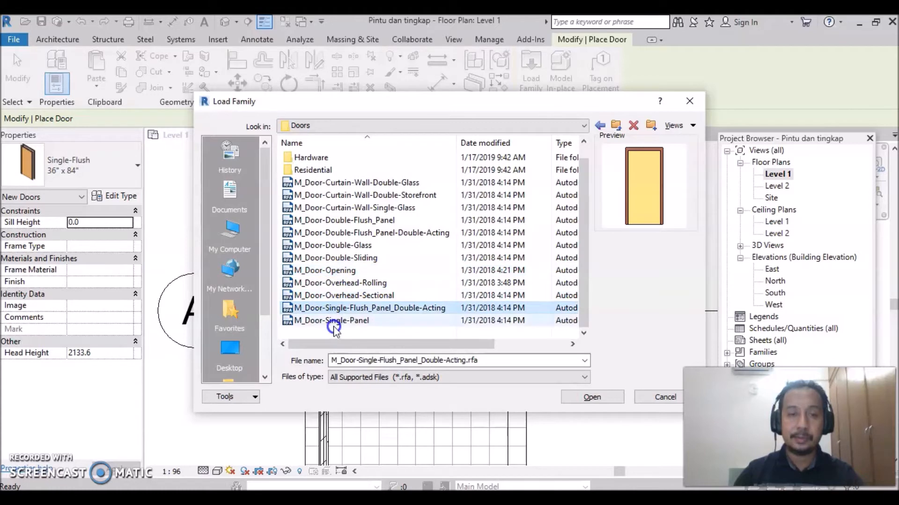
{"action": "left_click", "coordinate": [334, 321]}
- Load the M_Door-Interior-Single-4_Panel-Wood family from the Residential folder, accepting the Specify Types dialog without choosing a size
{"action": "double_click", "coordinate": [309, 170]}
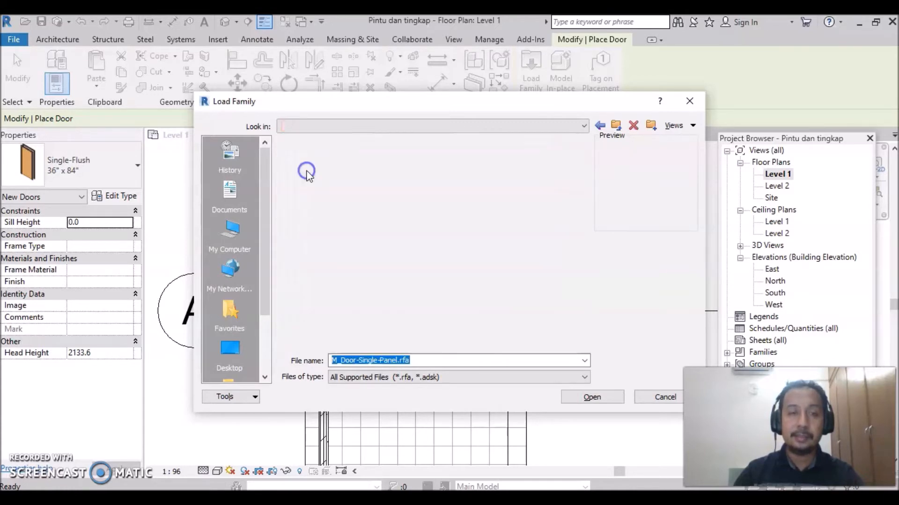
{"action": "left_click", "coordinate": [370, 232]}
{"action": "left_click", "coordinate": [342, 195]}
{"action": "left_click", "coordinate": [345, 258]}
{"action": "left_click", "coordinate": [340, 295]}
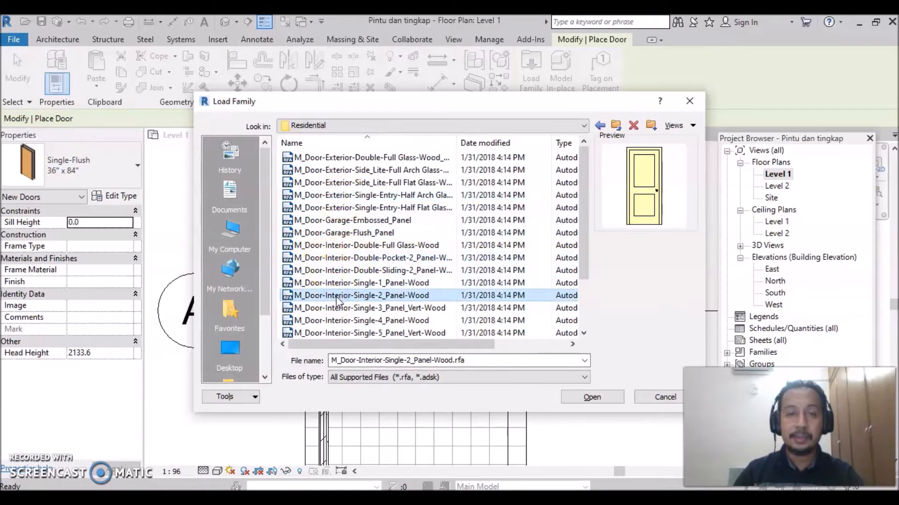
{"action": "left_click", "coordinate": [359, 295]}
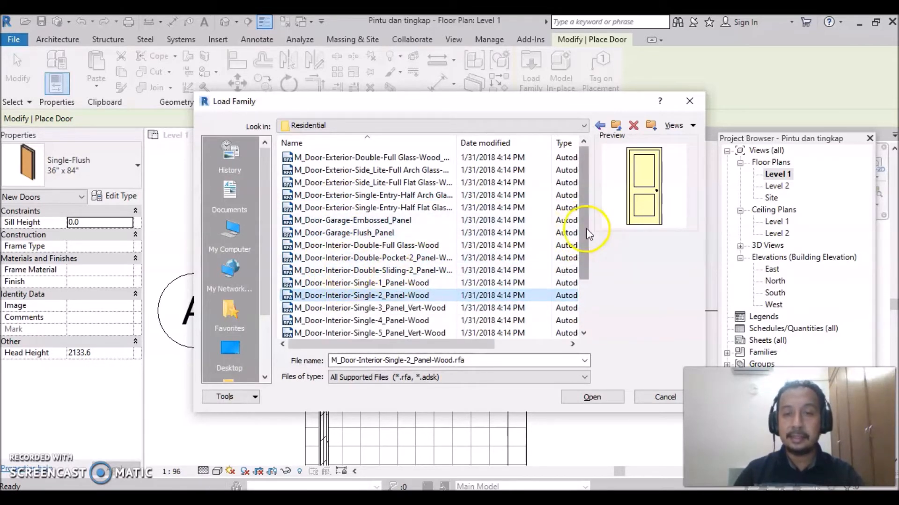
{"action": "left_click_drag", "start_coordinate": [583, 229], "coordinate": [585, 259]}
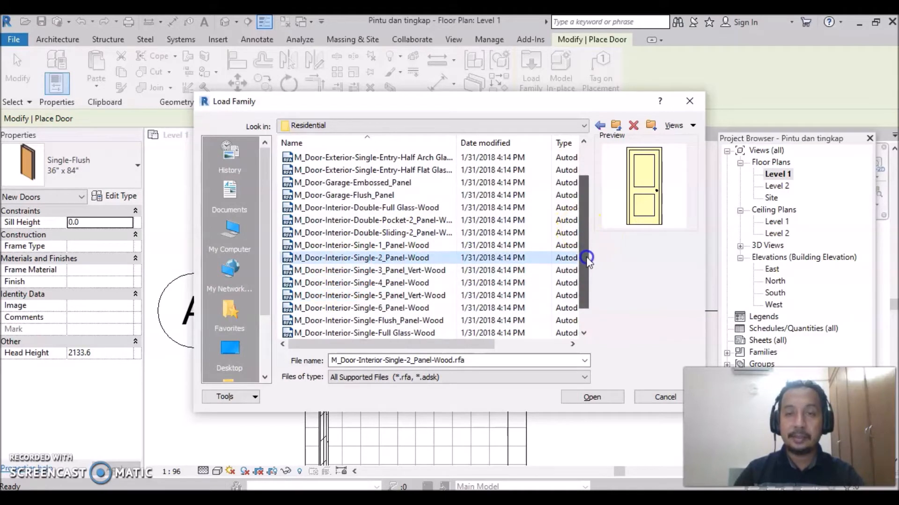
{"action": "left_click", "coordinate": [360, 295]}
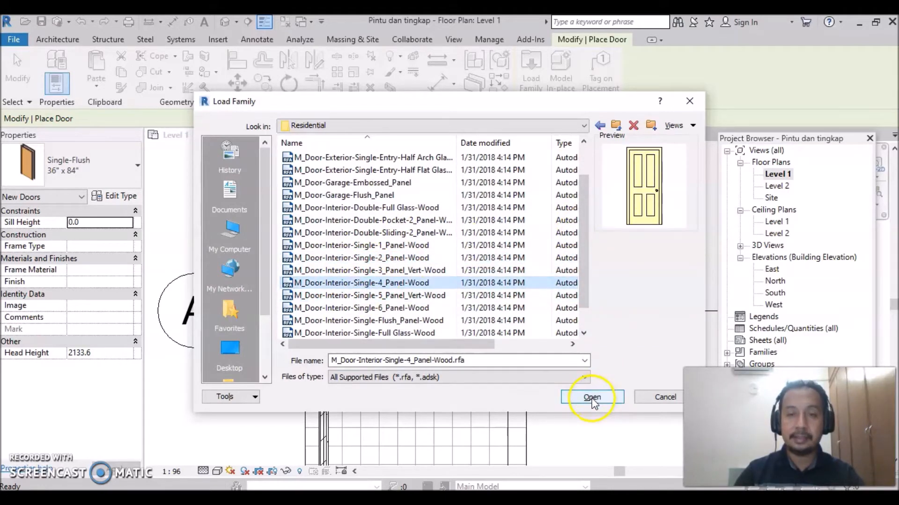
{"action": "left_click", "coordinate": [321, 282]}
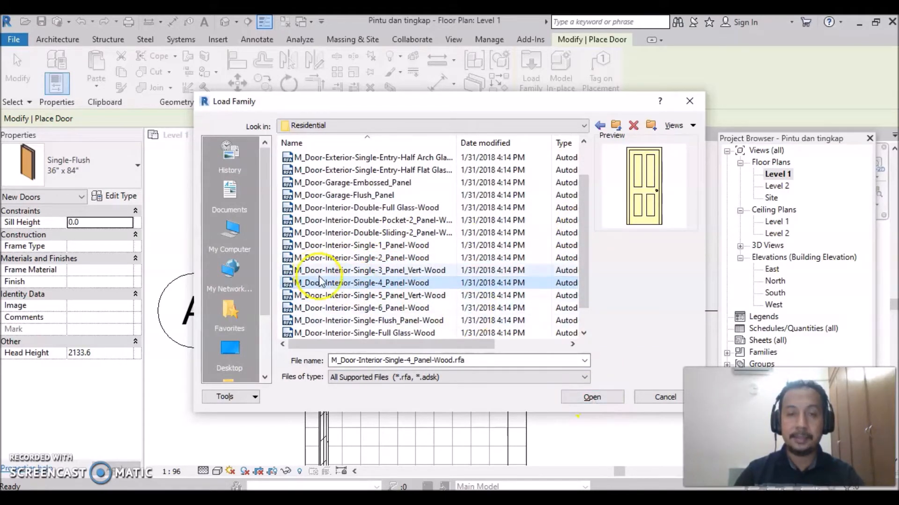
{"action": "left_click", "coordinate": [596, 401]}
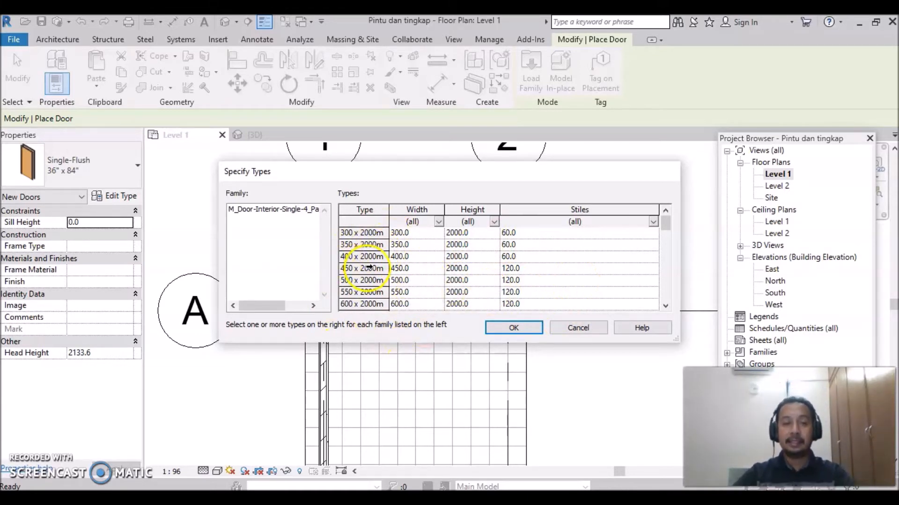
{"action": "left_click", "coordinate": [514, 329]}
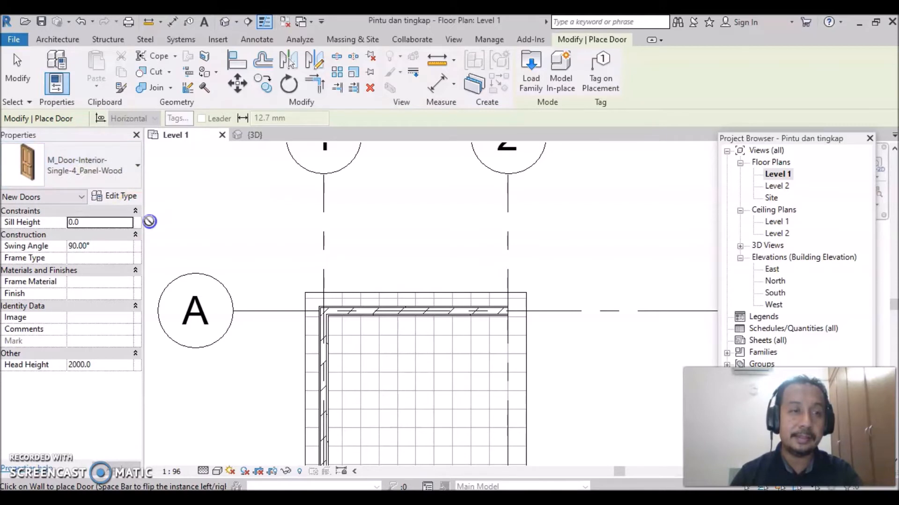
- Duplicate the loaded four-panel door's type under the name 2100X900 Panel Door
{"action": "left_click", "coordinate": [123, 197]}
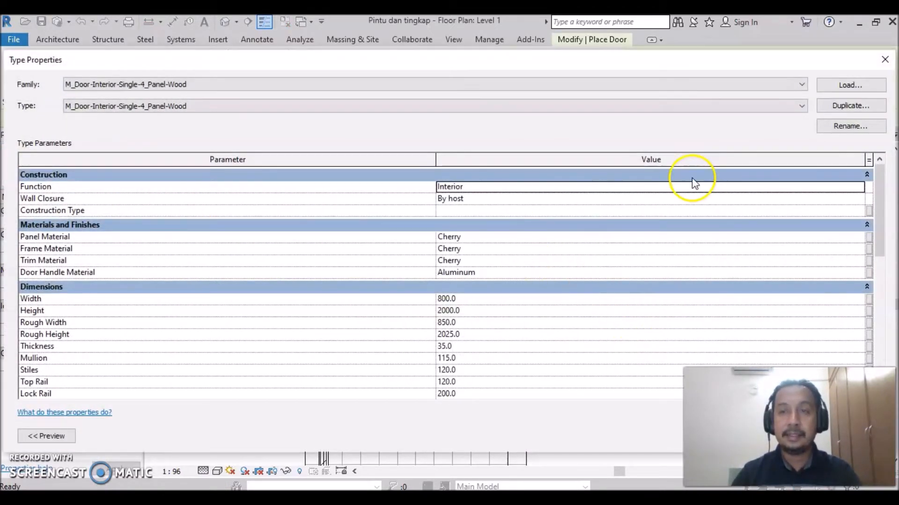
{"action": "left_click", "coordinate": [851, 106]}
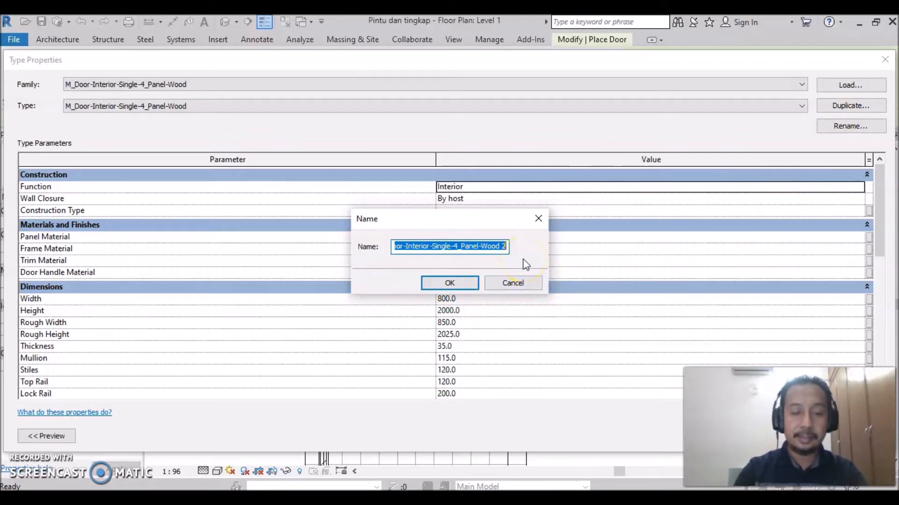
{"action": "type", "text": "2100X900 Panel Door"}
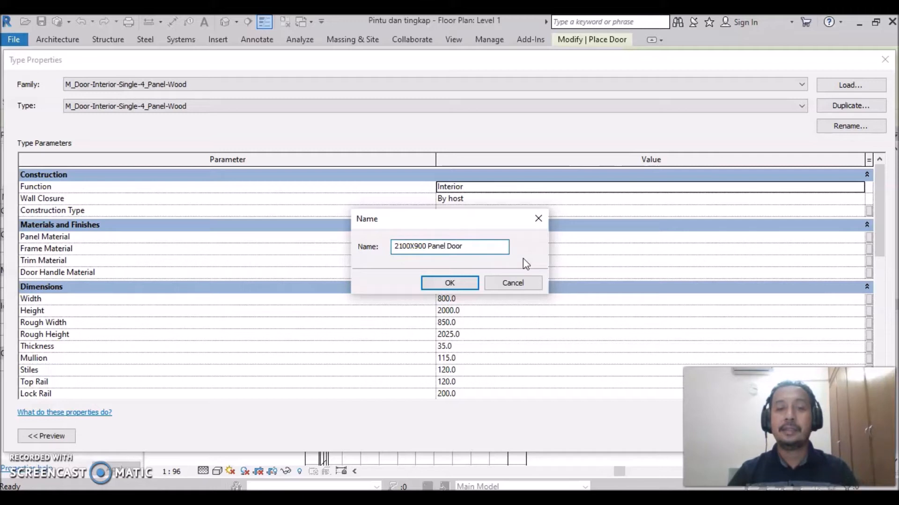
{"action": "left_click", "coordinate": [448, 281]}
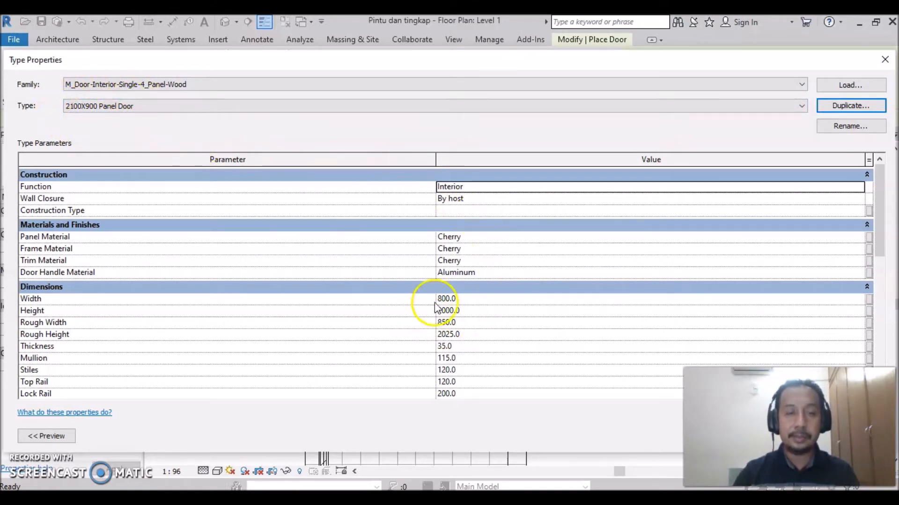
- Set the 2100X900 Panel Door type's width to 900 mm and height to 2100 mm
{"action": "left_click", "coordinate": [466, 298]}
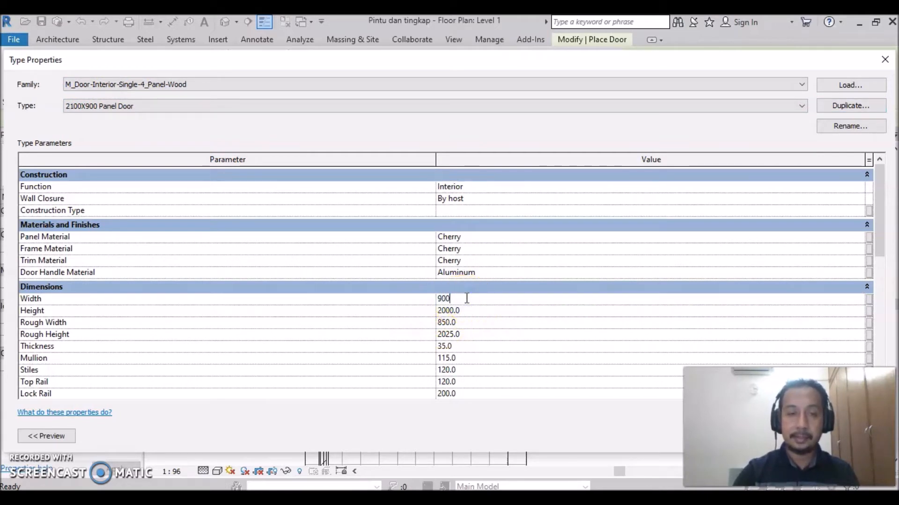
{"action": "left_click", "coordinate": [468, 311]}
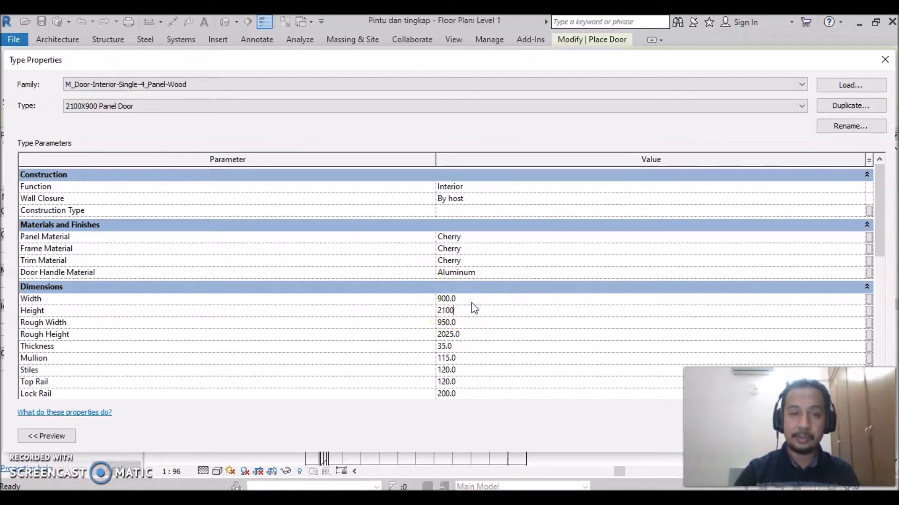
{"action": "left_click", "coordinate": [482, 349]}
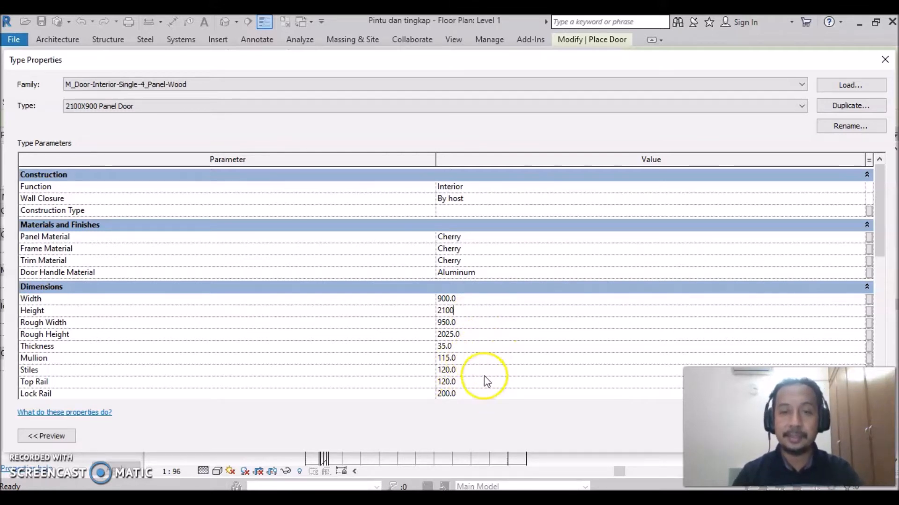
- Accept the type properties and place a 2100X900 Panel Door in the grid A wall, 1500 mm from grids 1 and 2
{"action": "left_click_drag", "start_coordinate": [879, 240], "coordinate": [878, 297]}
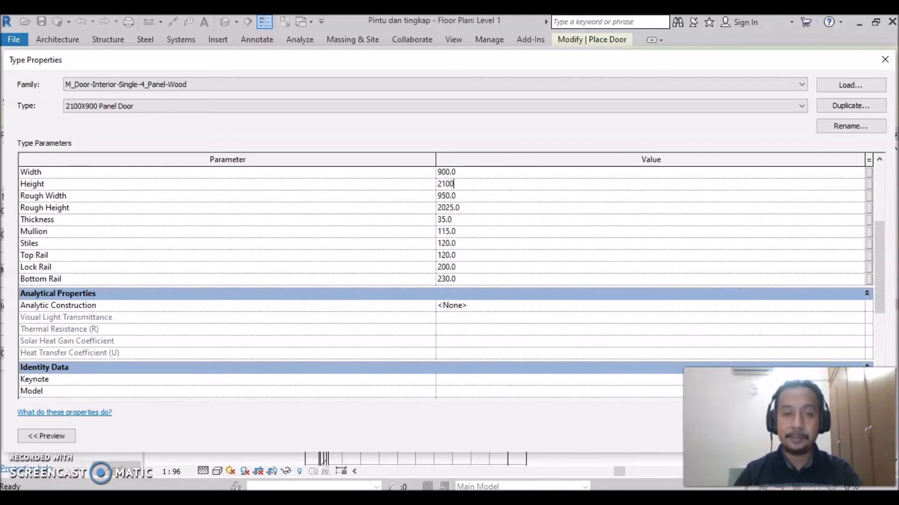
{"action": "key", "text": "Return"}
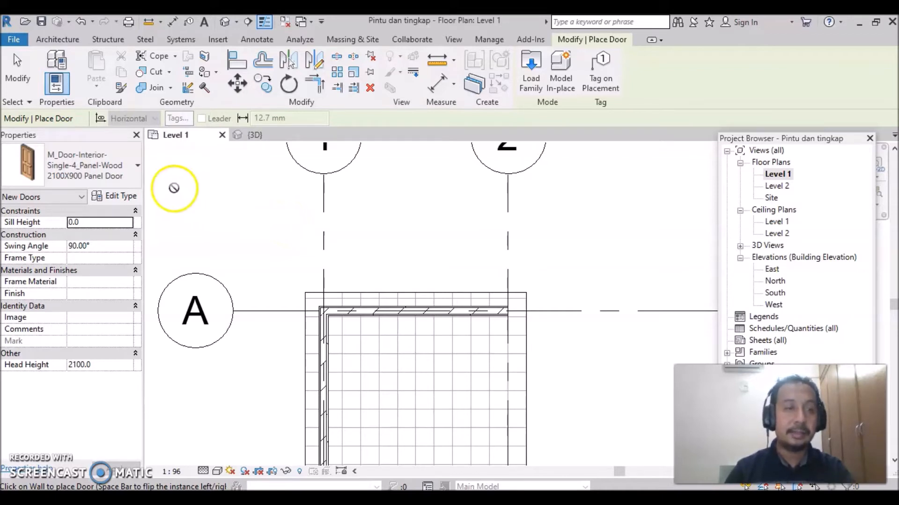
{"action": "left_click", "coordinate": [135, 166]}
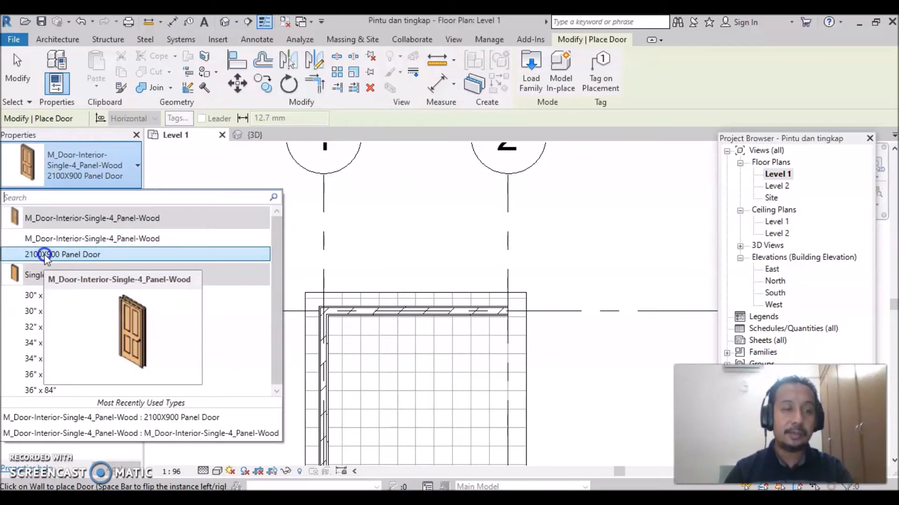
{"action": "left_click", "coordinate": [82, 255]}
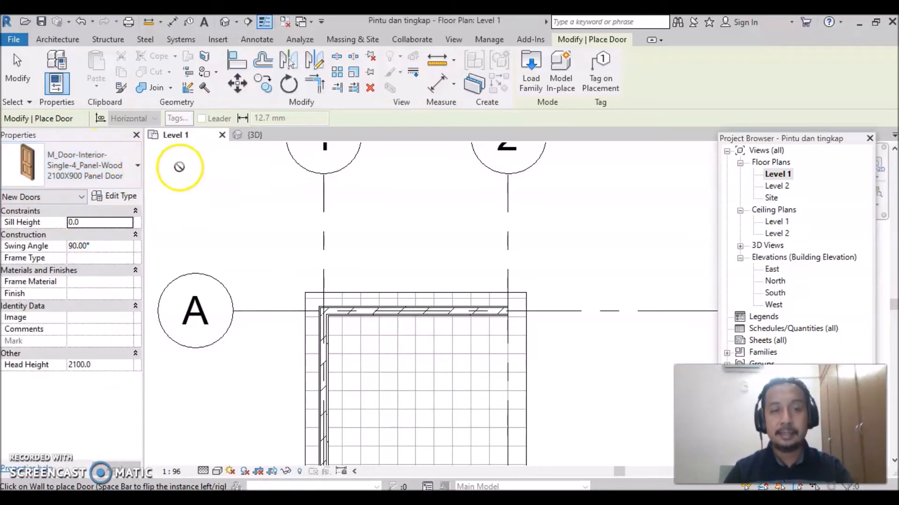
{"action": "left_click", "coordinate": [413, 312]}
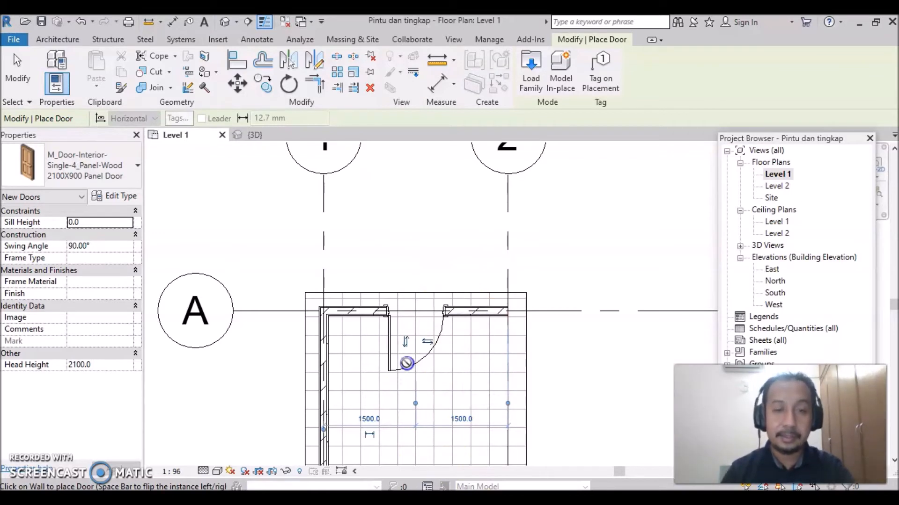
- Flip the placed door's facing and hand so it swings into the room, hinged on the side nearest grid 2
{"action": "scroll", "coordinate": [407, 363], "scroll_direction": "up", "scroll_amount": 3}
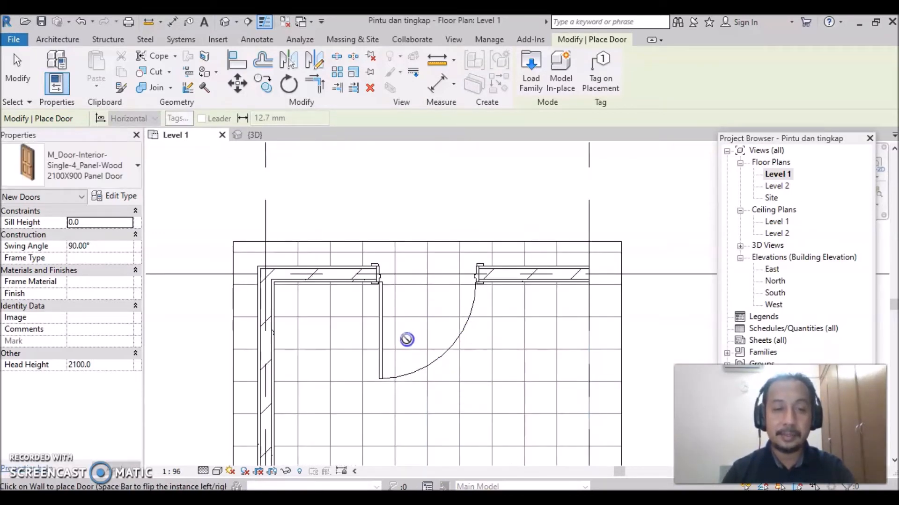
{"action": "key", "text": "Escape"}
{"action": "key", "text": "Escape"}
{"action": "left_click", "coordinate": [381, 331]}
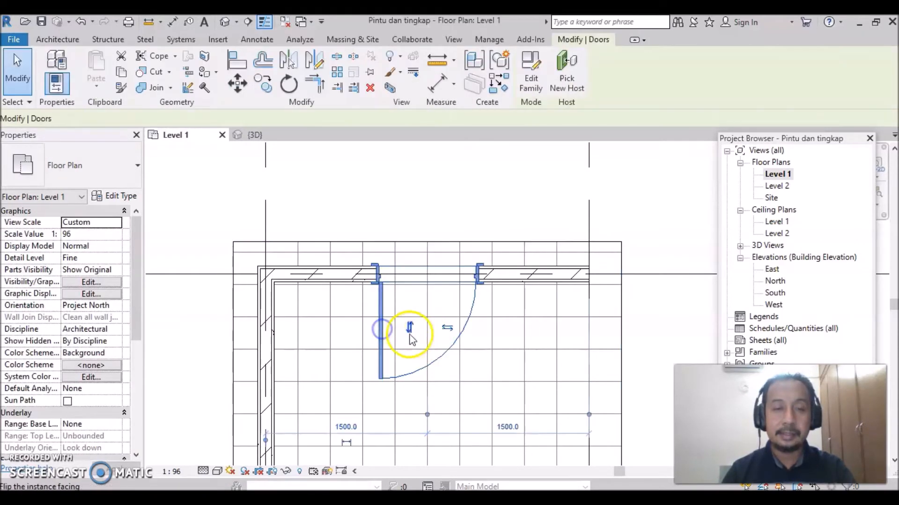
{"action": "left_click", "coordinate": [409, 329]}
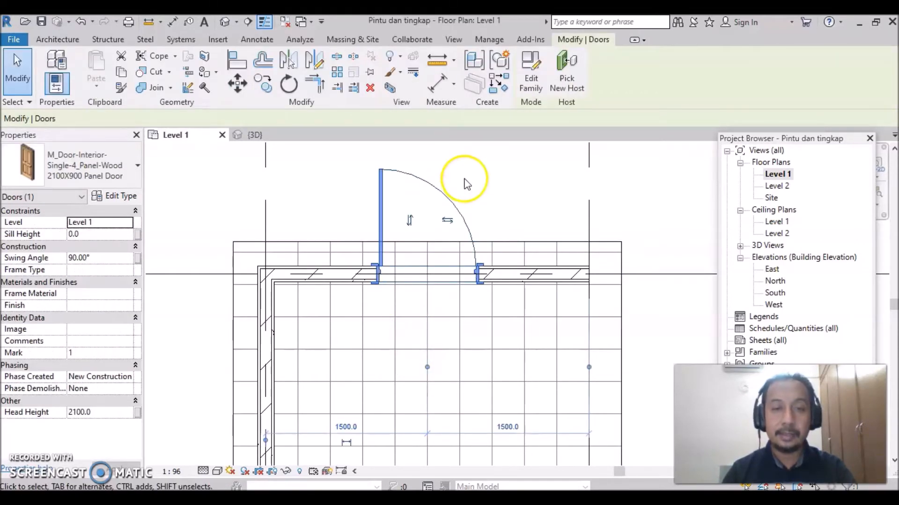
{"action": "left_click", "coordinate": [447, 221]}
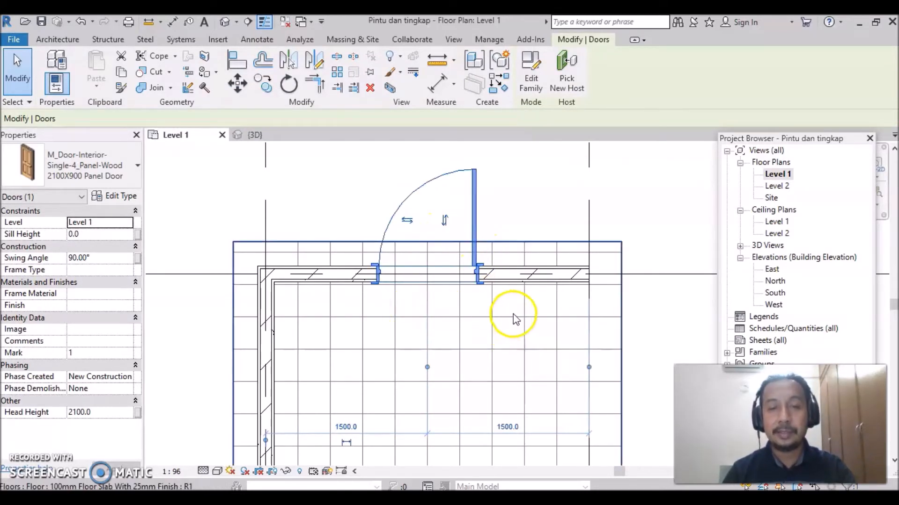
{"action": "left_click", "coordinate": [444, 222]}
{"action": "scroll", "coordinate": [496, 358], "scroll_direction": "down", "scroll_amount": 4}
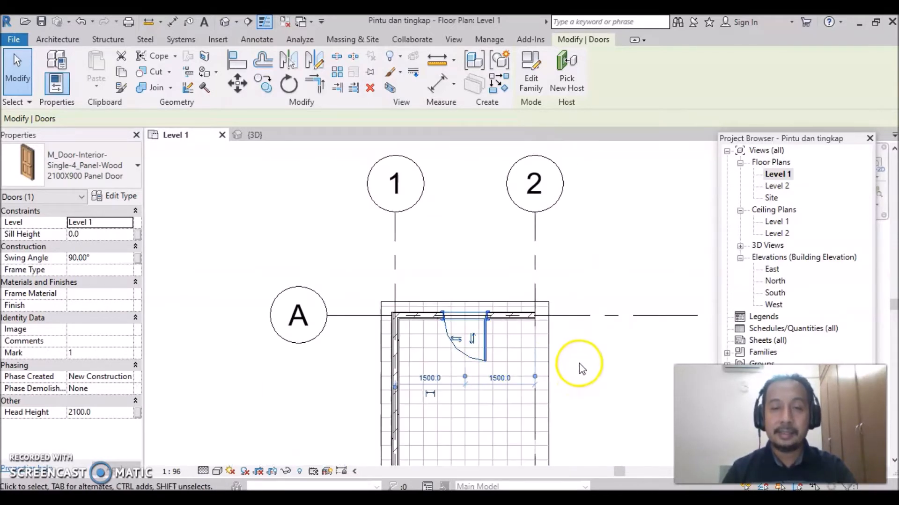
{"action": "left_click", "coordinate": [574, 348]}
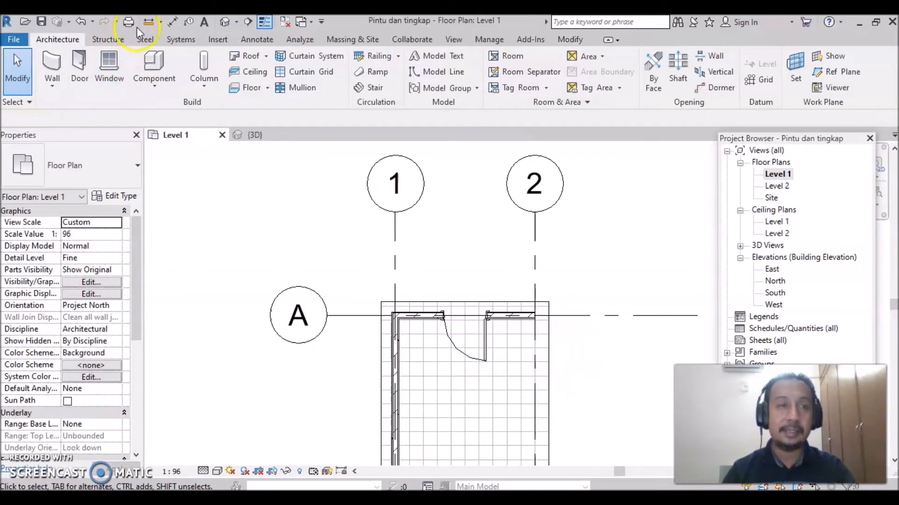
- Open the default 3D view, set its visual style to Shaded and inspect the placed door in its wall
{"action": "left_click", "coordinate": [223, 23]}
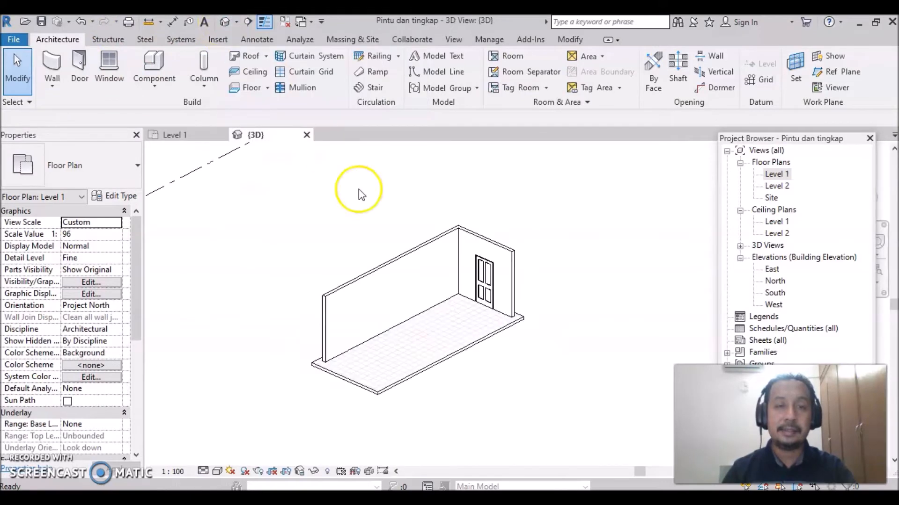
{"action": "scroll", "coordinate": [439, 329], "scroll_direction": "up", "scroll_amount": 4}
{"action": "middle_click_drag", "start_coordinate": [417, 301], "coordinate": [416, 361]}
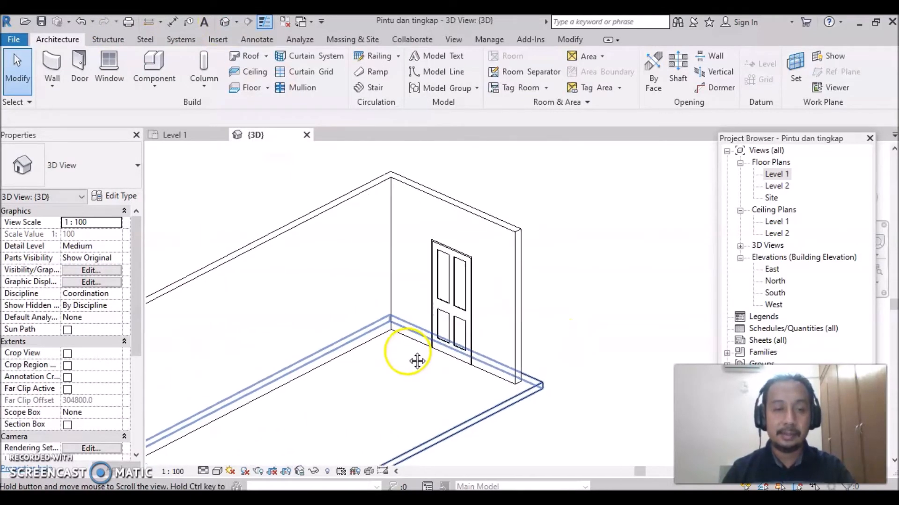
{"action": "left_click", "coordinate": [217, 471]}
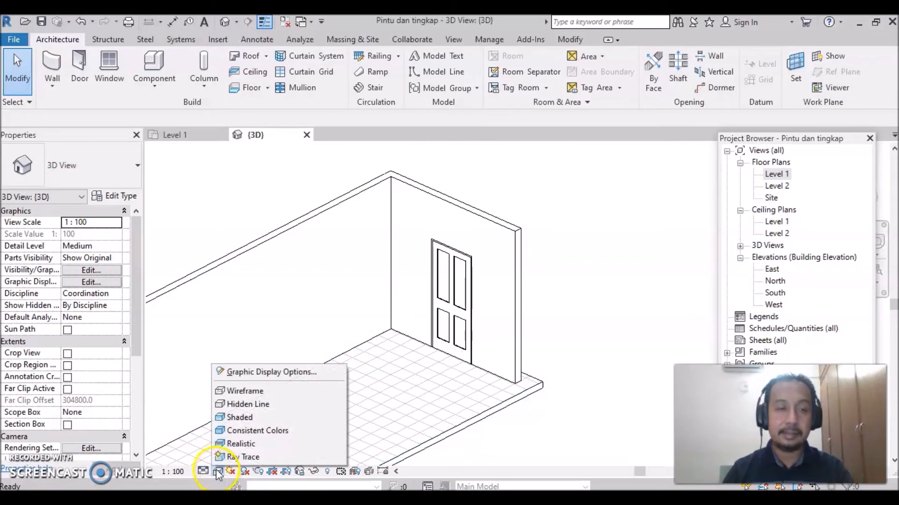
{"action": "left_click", "coordinate": [244, 418]}
{"action": "middle_click_drag", "start_coordinate": [506, 378], "coordinate": [476, 400], "text": "shift"}
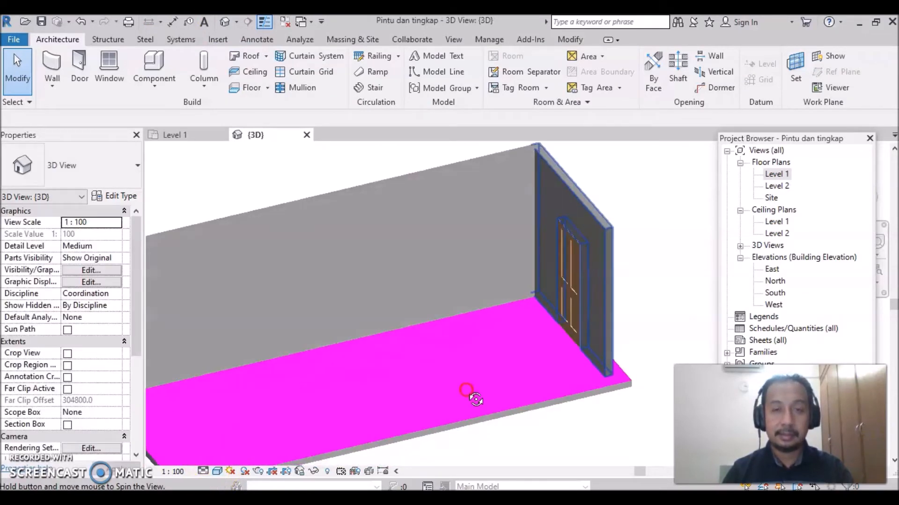
{"action": "left_click", "coordinate": [568, 300]}
{"action": "middle_click_drag", "start_coordinate": [531, 356], "coordinate": [510, 369], "text": "shift"}
{"action": "left_click", "coordinate": [551, 394]}
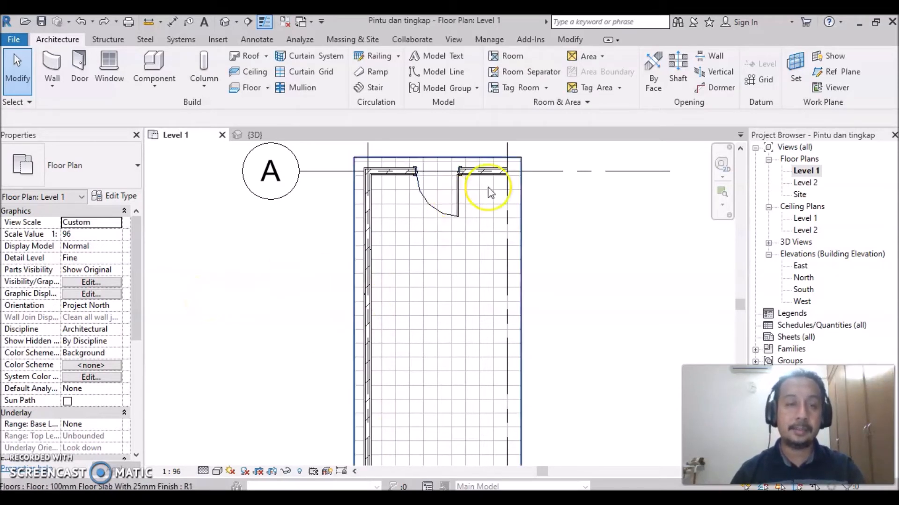
- Start placing a window on Level 1 and browse to the Windows folder of the US Metric family library
{"action": "left_click", "coordinate": [111, 89]}
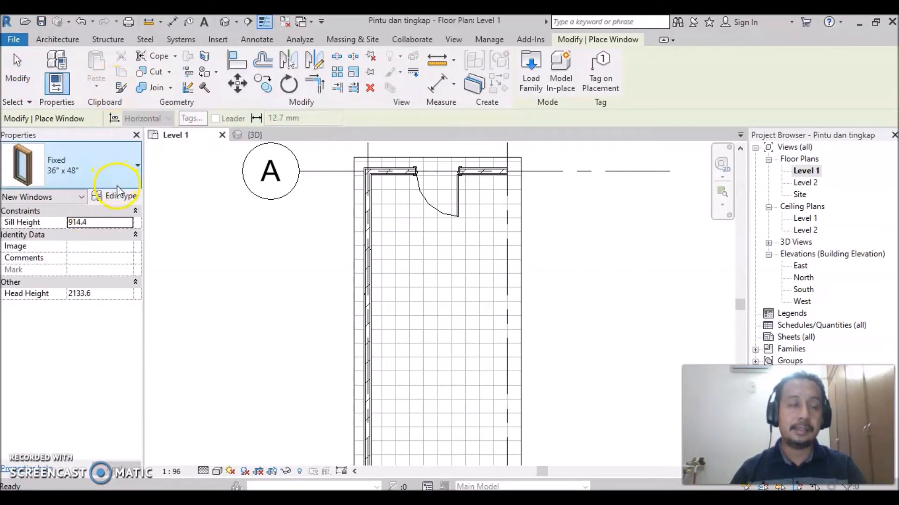
{"action": "left_click", "coordinate": [135, 171]}
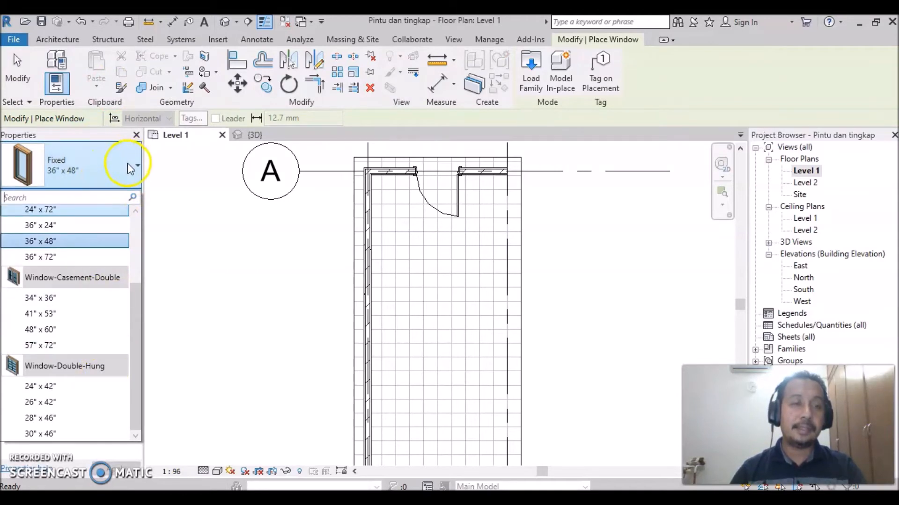
{"action": "left_click", "coordinate": [136, 180]}
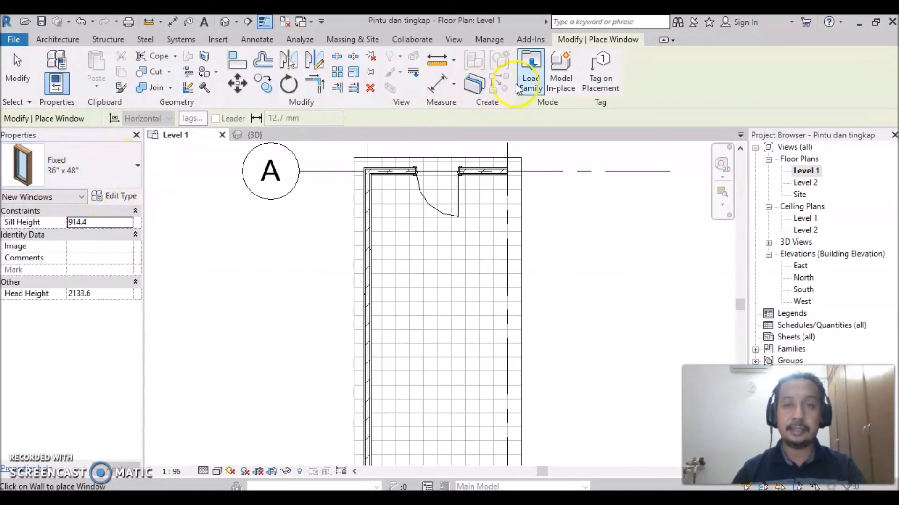
{"action": "left_click", "coordinate": [532, 85]}
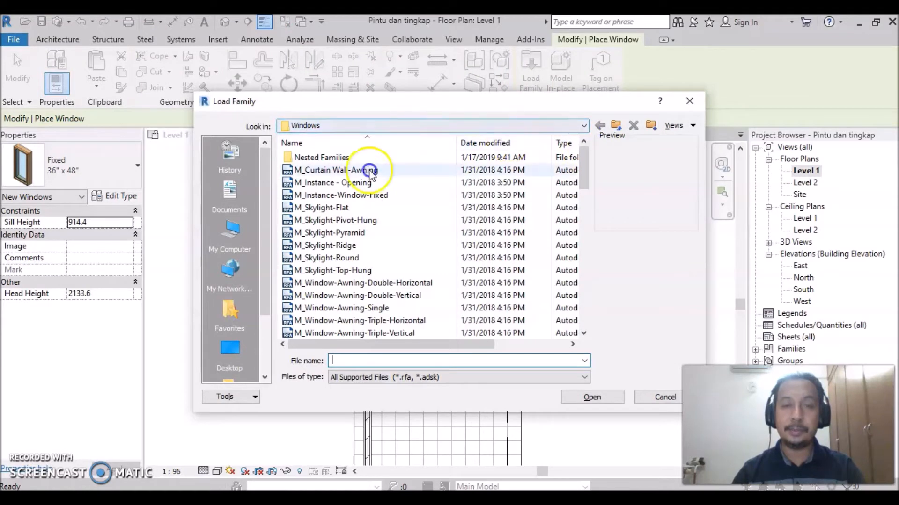
{"action": "left_click", "coordinate": [616, 126]}
{"action": "left_click", "coordinate": [330, 126]}
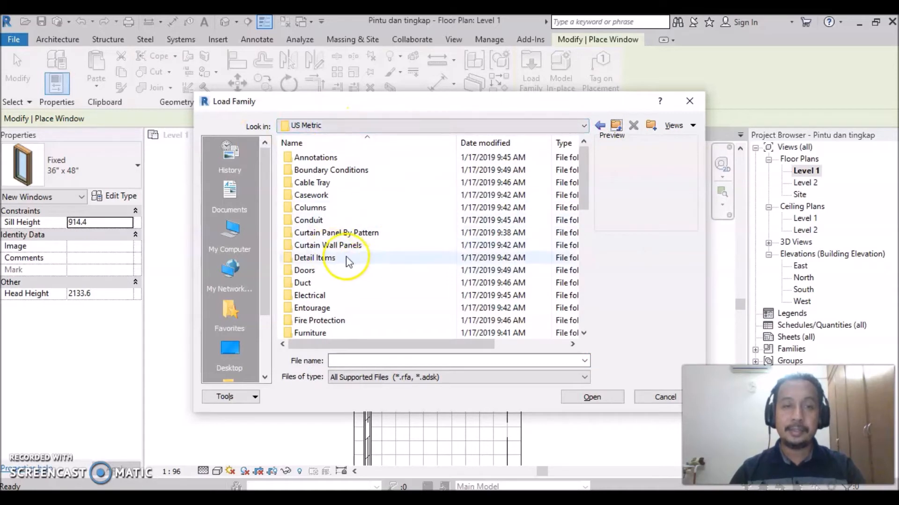
{"action": "left_click_drag", "start_coordinate": [585, 201], "coordinate": [588, 330]}
{"action": "double_click", "coordinate": [310, 321]}
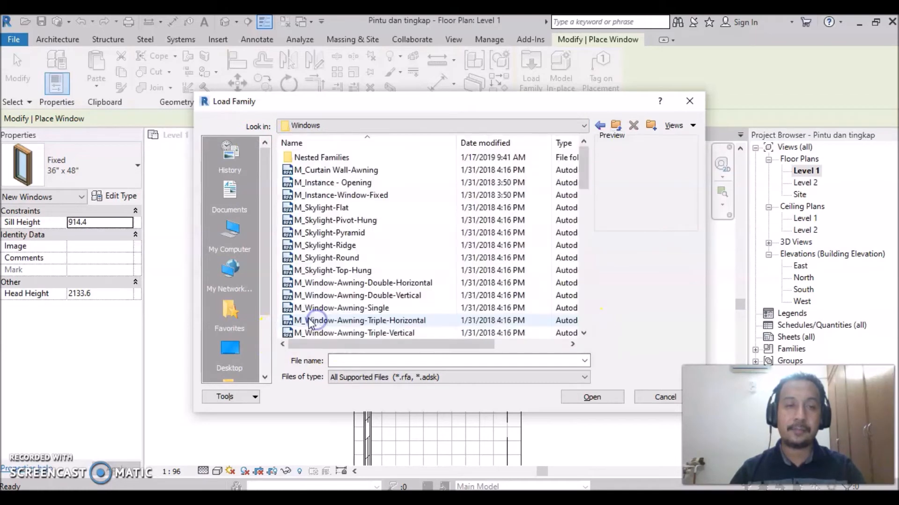
- Preview the curtain wall, skylight, awning, bay and casement families in the Windows folder
{"action": "left_click", "coordinate": [331, 169]}
{"action": "left_click", "coordinate": [330, 208]}
{"action": "left_click", "coordinate": [326, 259]}
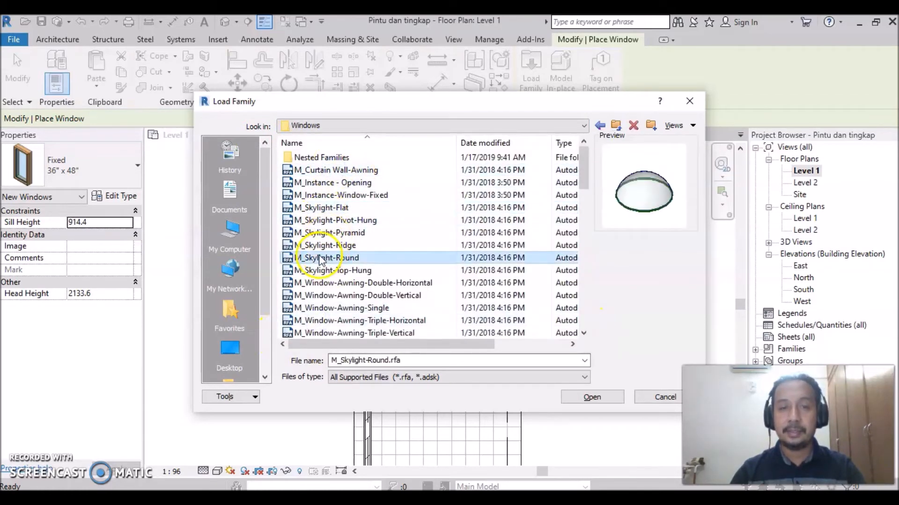
{"action": "left_click", "coordinate": [326, 295]}
{"action": "left_click", "coordinate": [327, 320]}
{"action": "scroll", "coordinate": [309, 264], "scroll_direction": "down", "scroll_amount": 4}
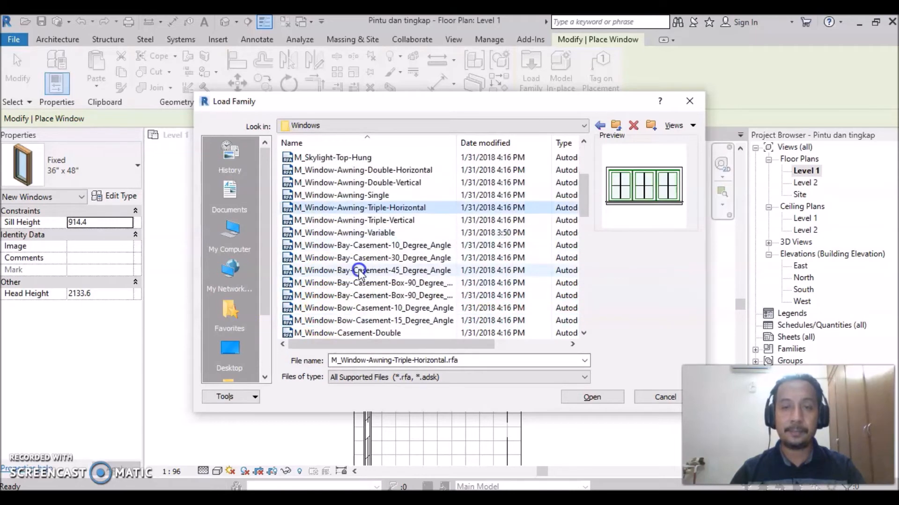
{"action": "left_click", "coordinate": [314, 271]}
{"action": "left_click", "coordinate": [322, 308]}
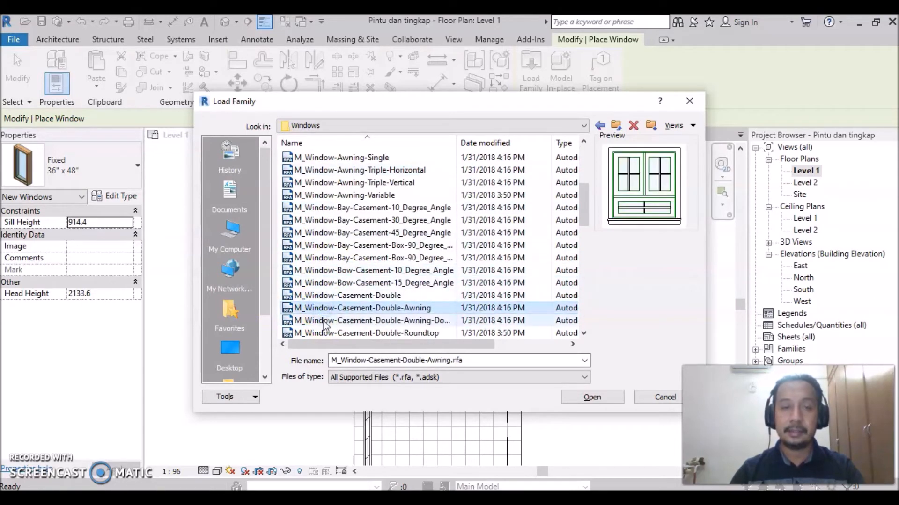
{"action": "scroll", "coordinate": [327, 281], "scroll_direction": "up", "scroll_amount": 2}
- Load the M_Window-Awning-Double-Horizontal family in the 1400 x 800mm size and choose that type for placement
{"action": "left_click", "coordinate": [380, 196]}
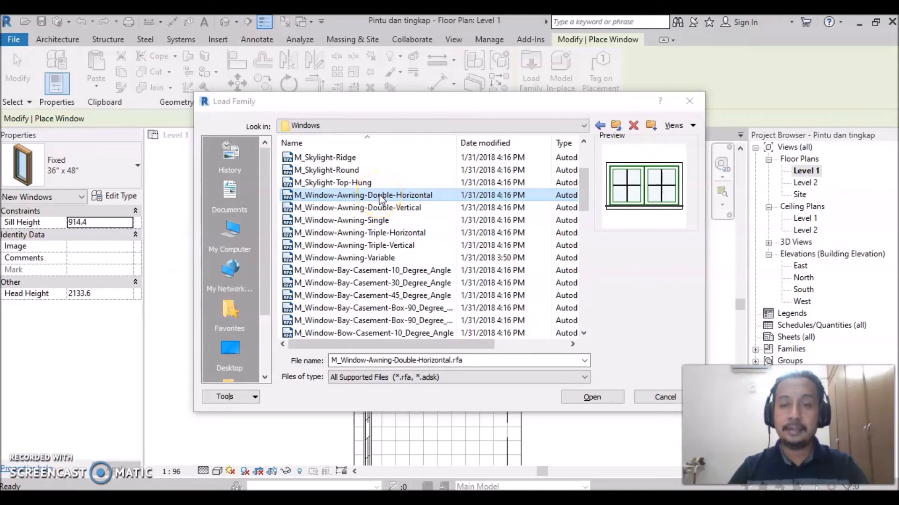
{"action": "left_click", "coordinate": [592, 397]}
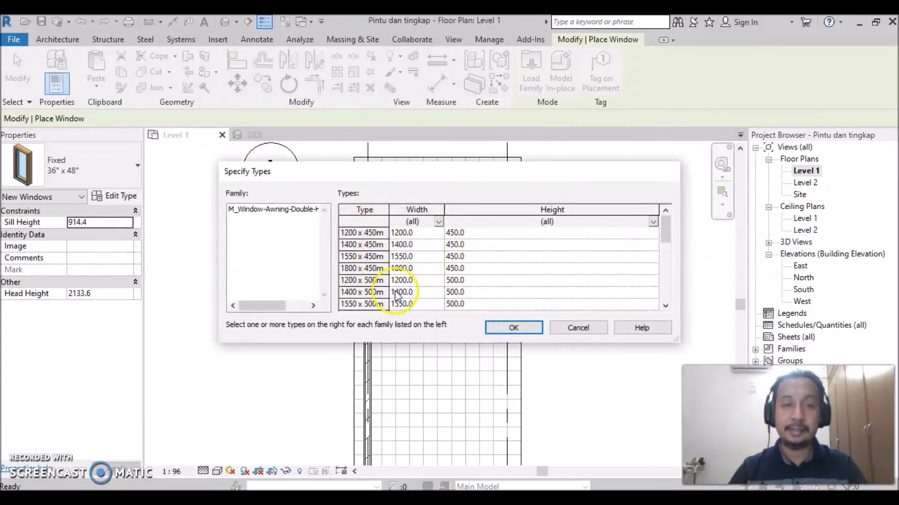
{"action": "left_click", "coordinate": [513, 329]}
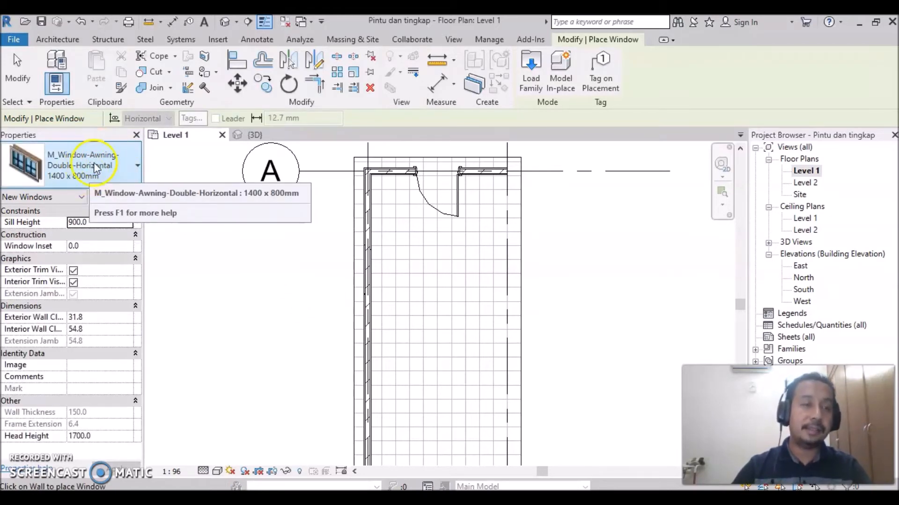
{"action": "left_click", "coordinate": [138, 166]}
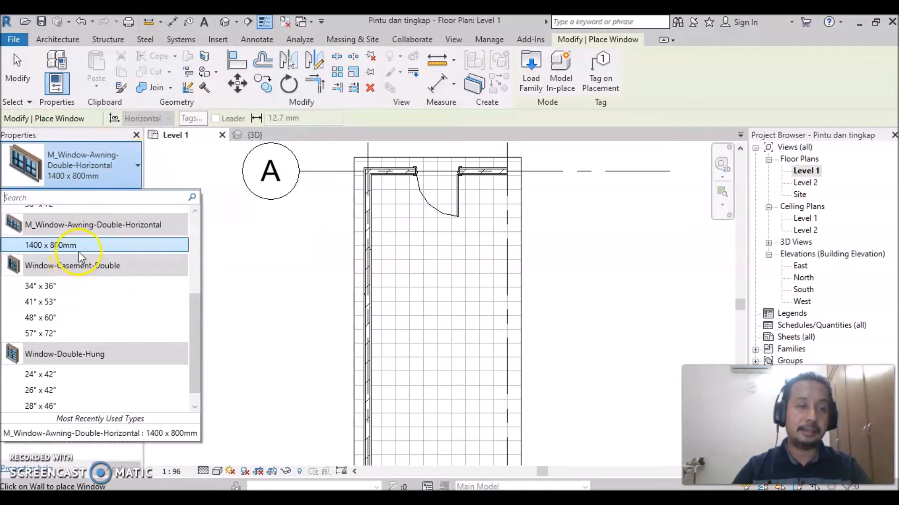
{"action": "mouse_move", "coordinate": [82, 247]}
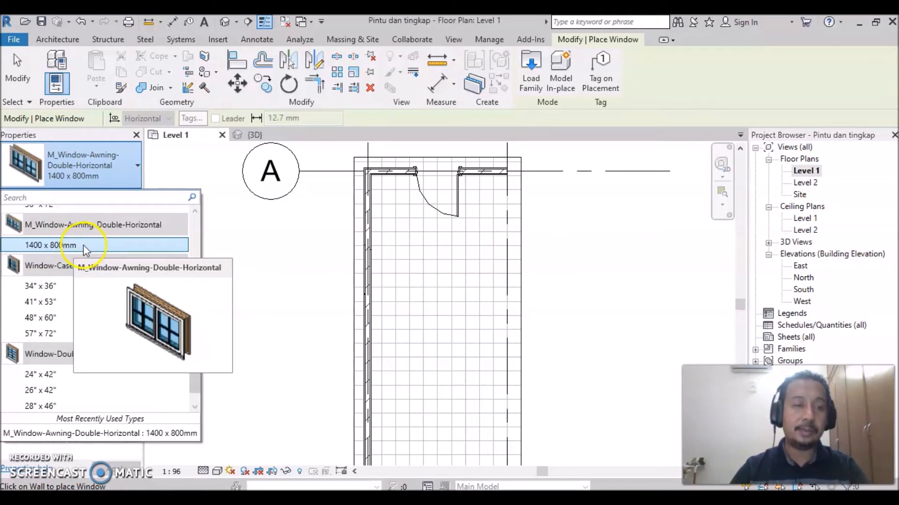
{"action": "left_click", "coordinate": [84, 245]}
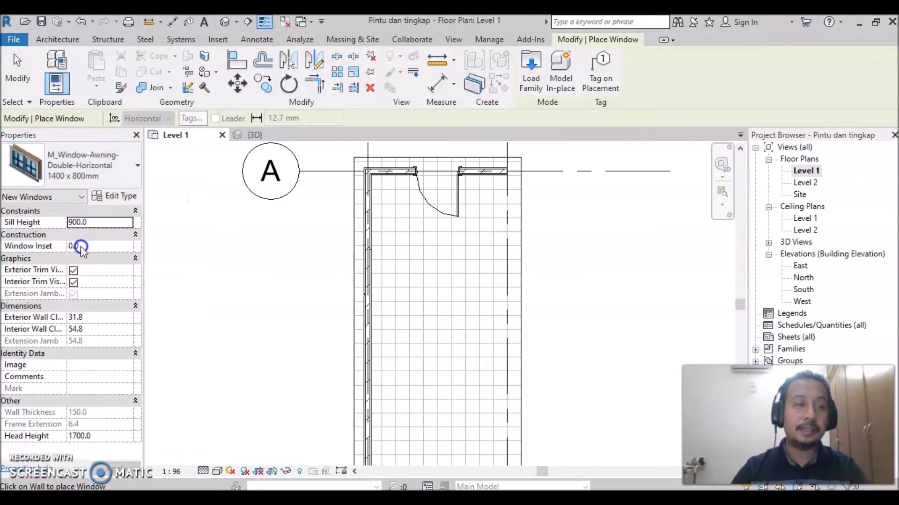
- Duplicate the 1400 x 800mm awning window type under the name 1200 X 1200mm
{"action": "left_click", "coordinate": [116, 196]}
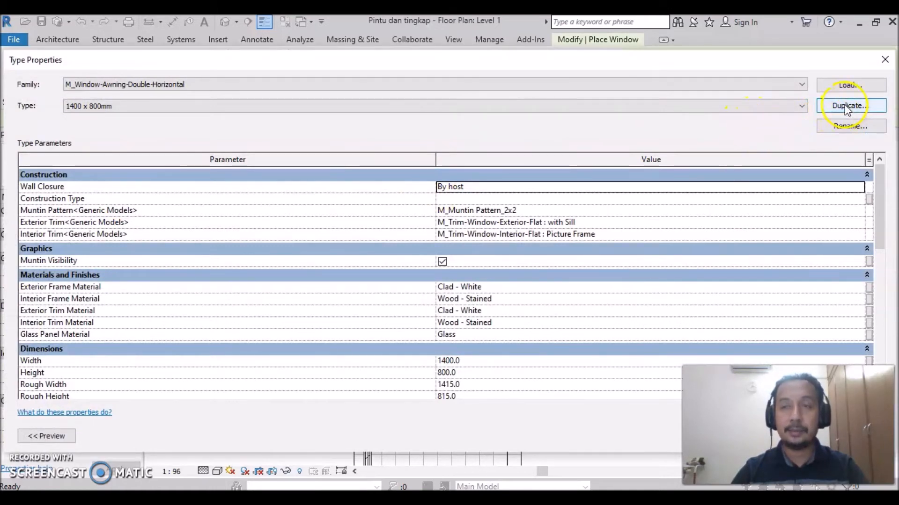
{"action": "left_click", "coordinate": [847, 108]}
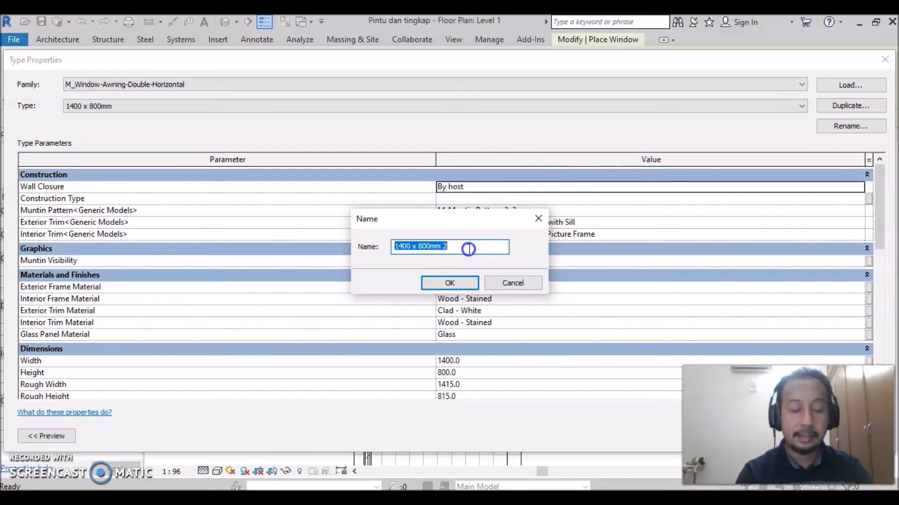
{"action": "type", "text": "1200 X"}
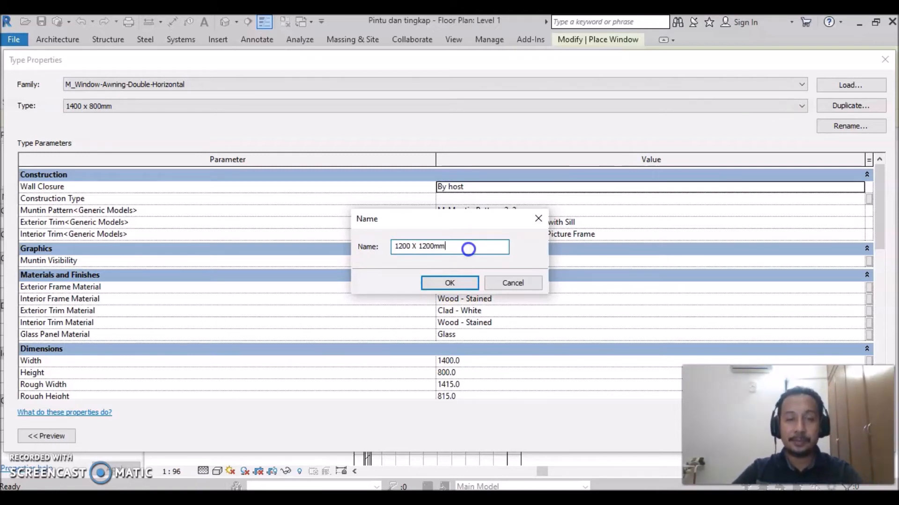
{"action": "left_click", "coordinate": [451, 284]}
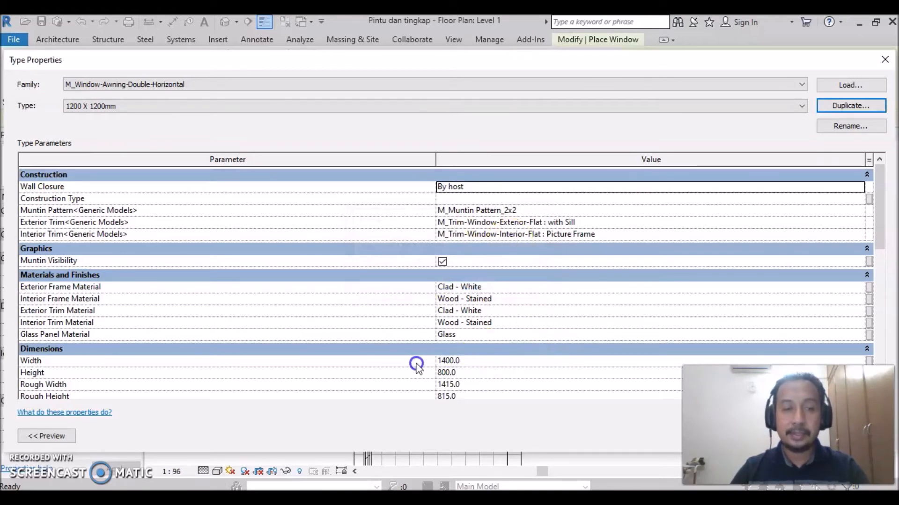
- Set the new window type's Width and Height to 1200, review its parameters down to Default Sill Height, and accept the type
{"action": "scroll", "coordinate": [468, 375], "scroll_direction": "down", "scroll_amount": 1}
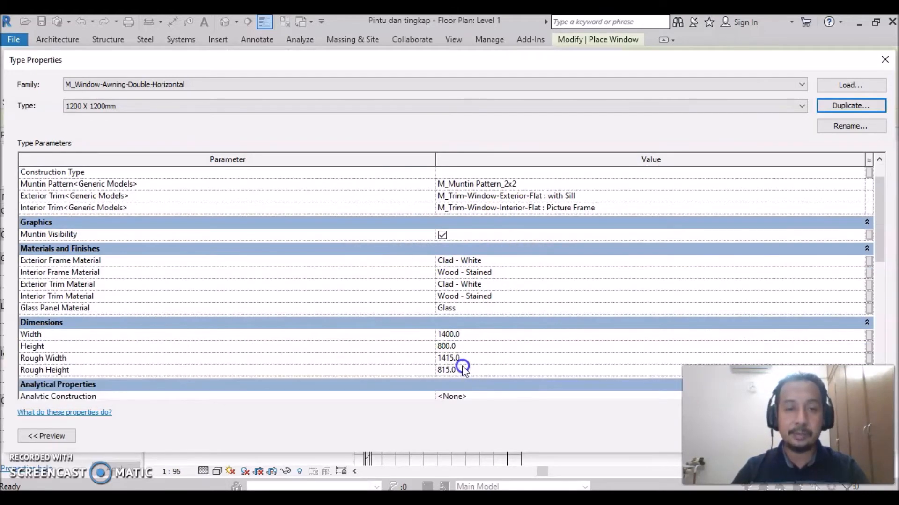
{"action": "left_click", "coordinate": [467, 334]}
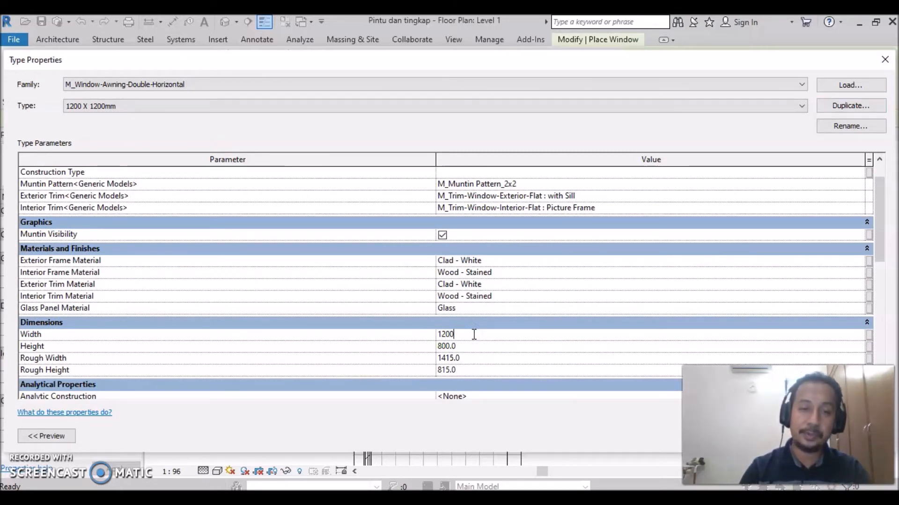
{"action": "left_click", "coordinate": [471, 347]}
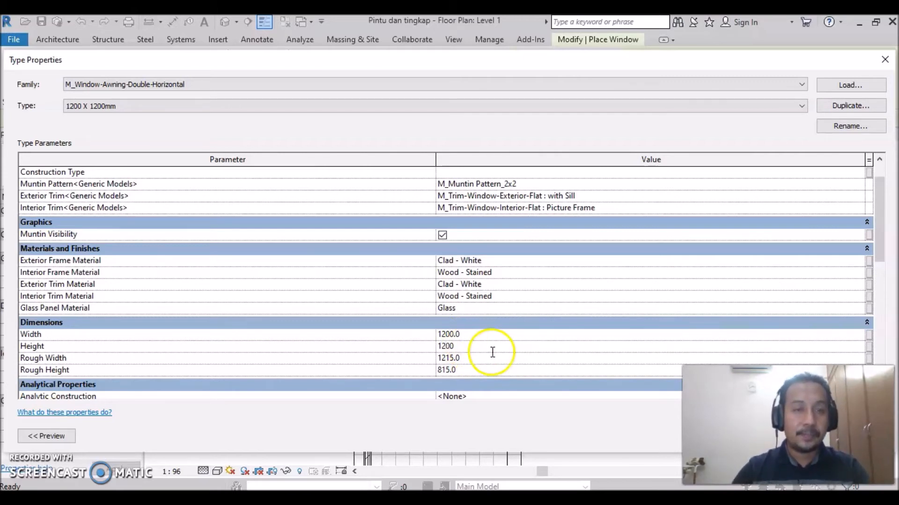
{"action": "scroll", "coordinate": [549, 310], "scroll_direction": "down", "scroll_amount": 1}
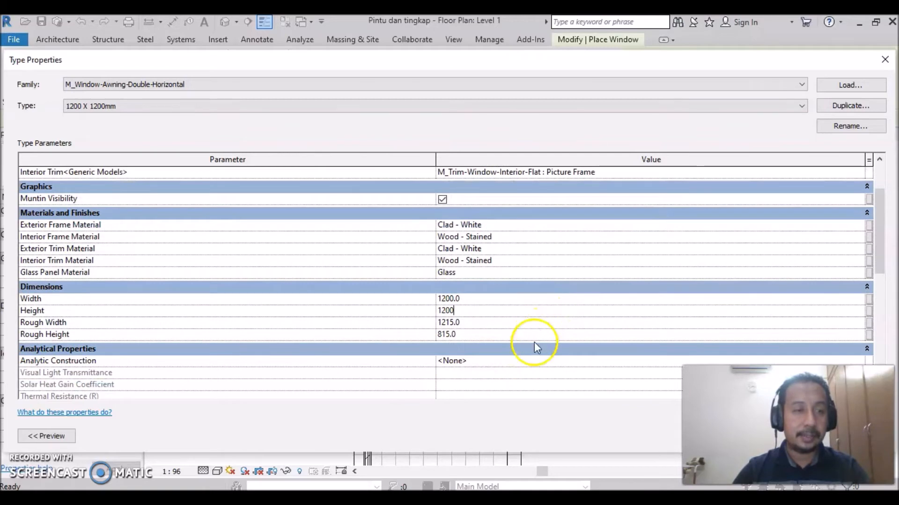
{"action": "scroll", "coordinate": [534, 339], "scroll_direction": "down", "scroll_amount": 5}
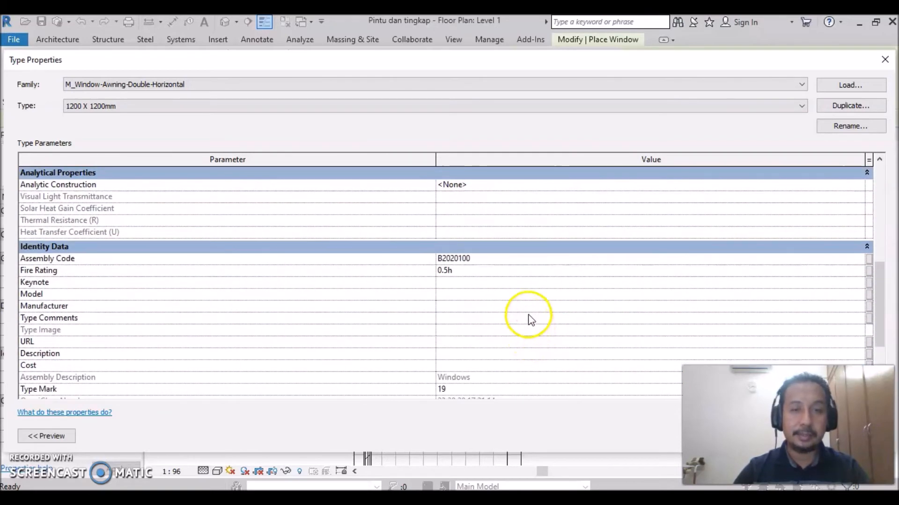
{"action": "scroll", "coordinate": [534, 315], "scroll_direction": "down", "scroll_amount": 2}
{"action": "scroll", "coordinate": [537, 311], "scroll_direction": "down", "scroll_amount": 1}
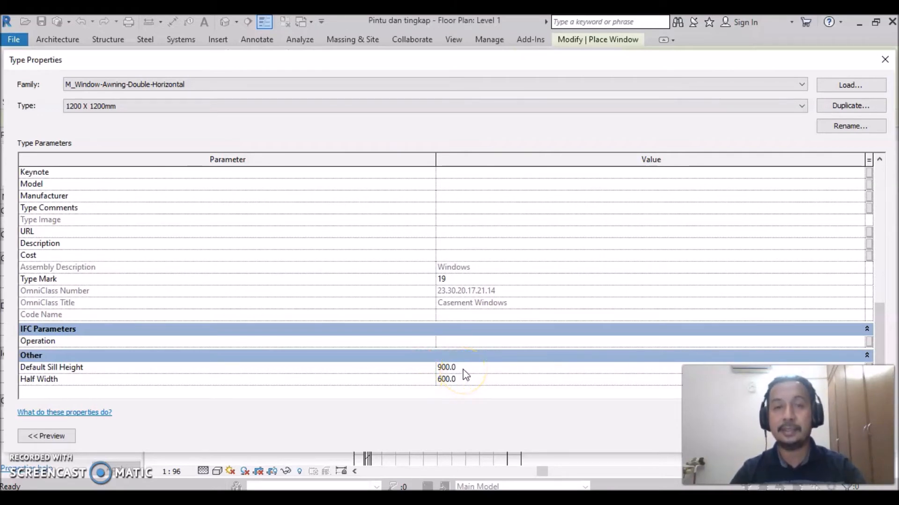
{"action": "scroll", "coordinate": [513, 324], "scroll_direction": "up", "scroll_amount": 8}
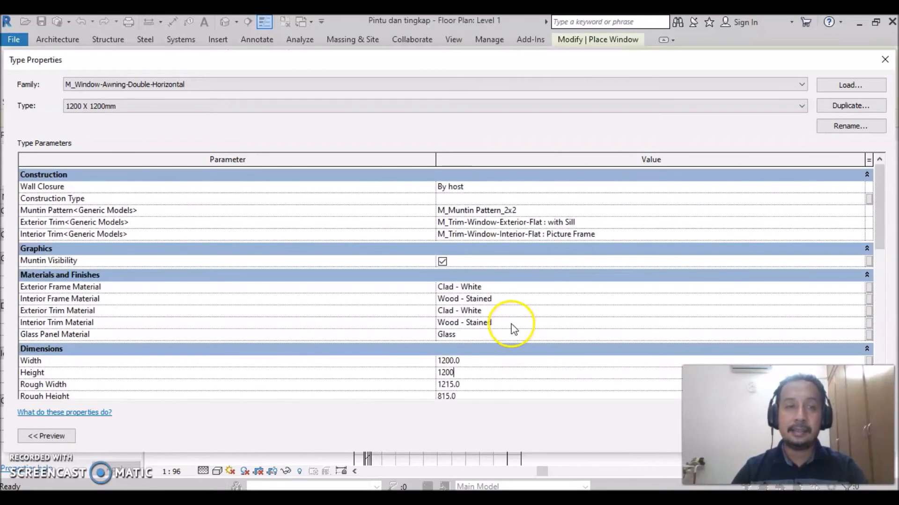
{"action": "scroll", "coordinate": [513, 328], "scroll_direction": "down", "scroll_amount": 6}
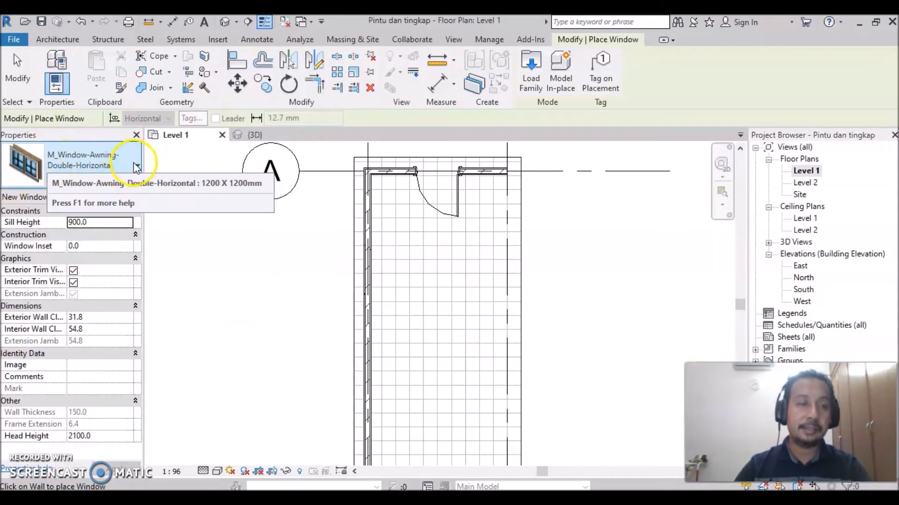
- Place two 1200 X 1200mm awning windows in the long wall, about 1300 mm from grid A and about 2500 mm apart
{"action": "left_click", "coordinate": [137, 166]}
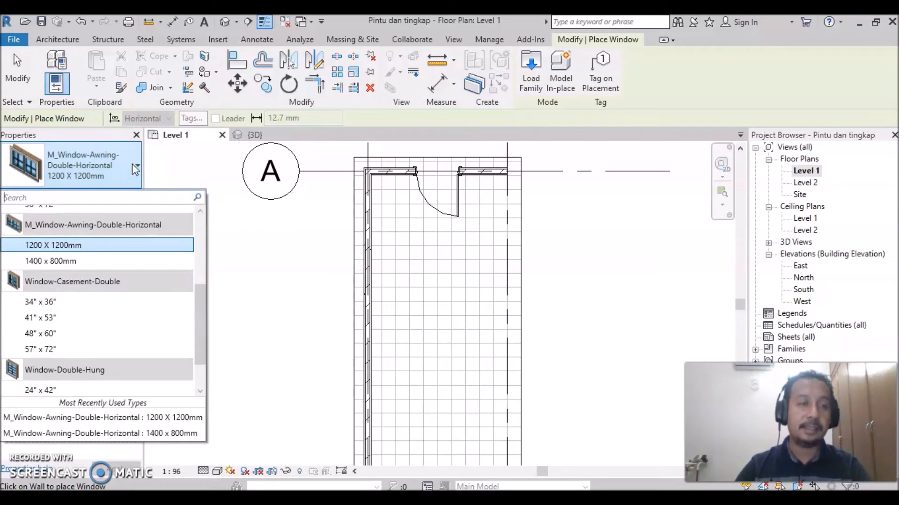
{"action": "left_click", "coordinate": [66, 246]}
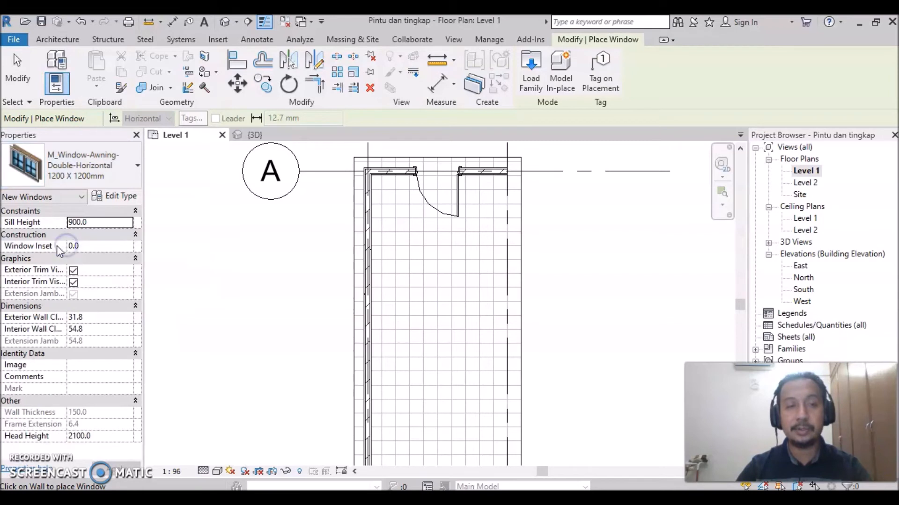
{"action": "left_click", "coordinate": [369, 229]}
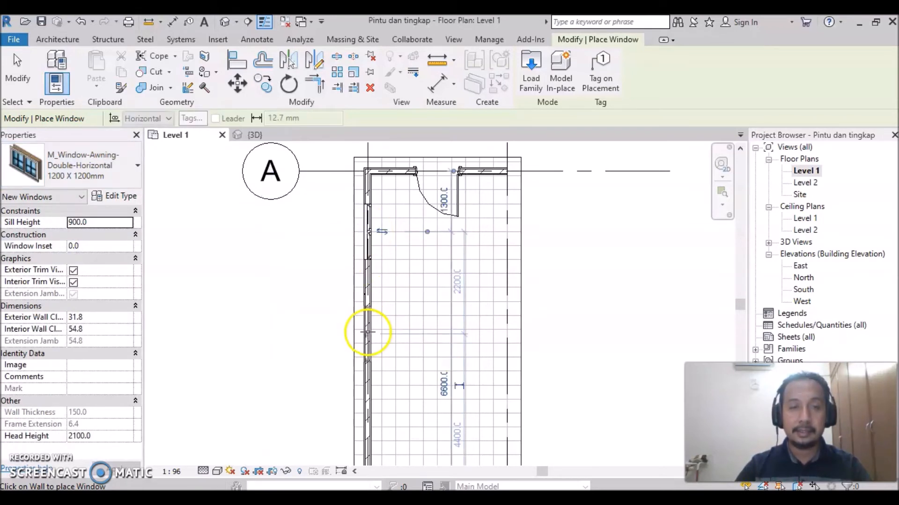
{"action": "left_click", "coordinate": [367, 351]}
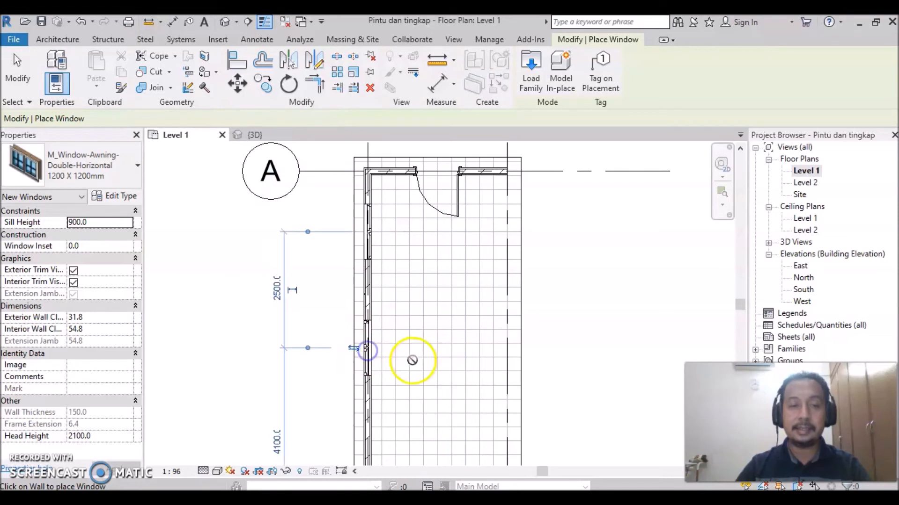
{"action": "middle_click_drag", "start_coordinate": [418, 372], "coordinate": [465, 269]}
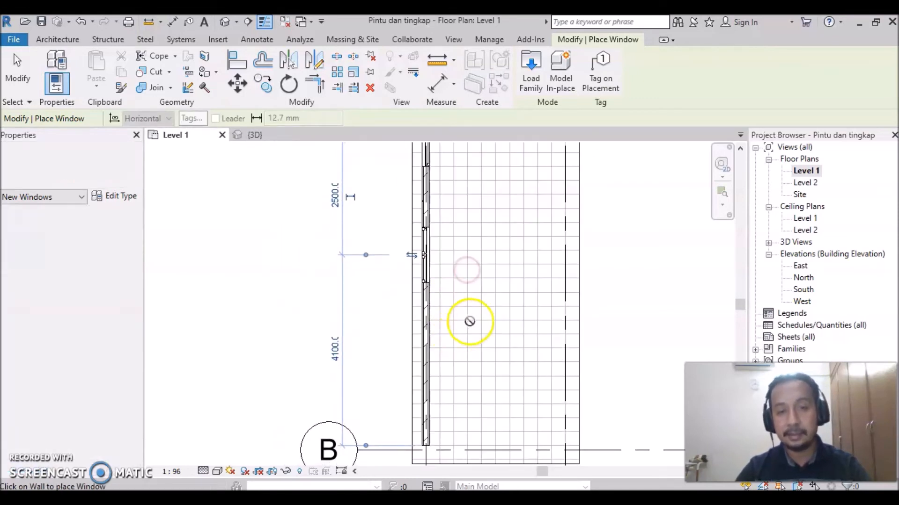
{"action": "mouse_move", "coordinate": [515, 317]}
{"action": "middle_mouse_down"}
{"action": "mouse_move", "coordinate": [472, 366]}
{"action": "mouse_move", "coordinate": [401, 400]}
{"action": "middle_mouse_up"}
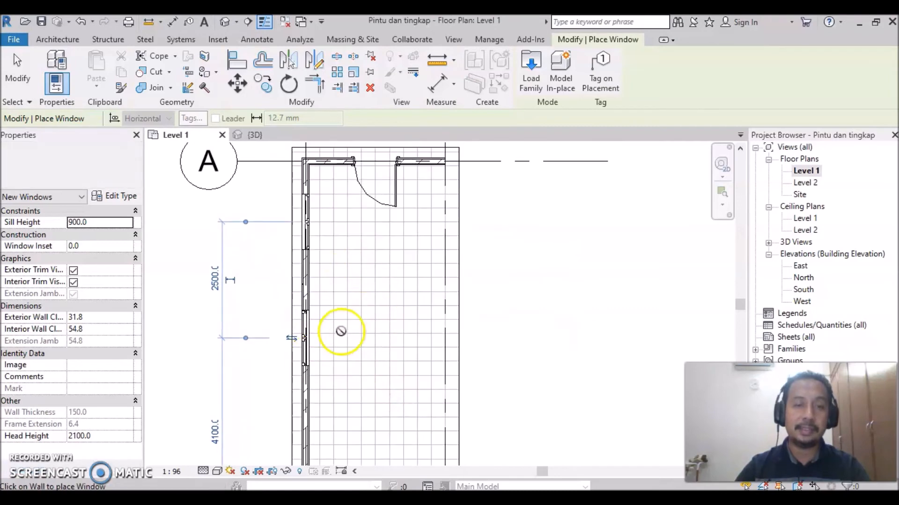
- Open the 3D view, end window placement and inspect the two windows in the long wall
{"action": "left_click", "coordinate": [225, 23]}
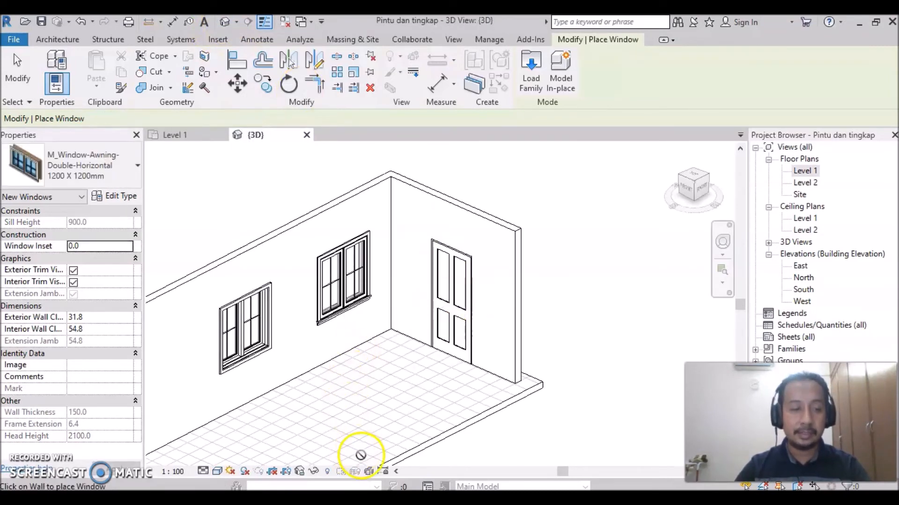
{"action": "key", "text": "Escape"}
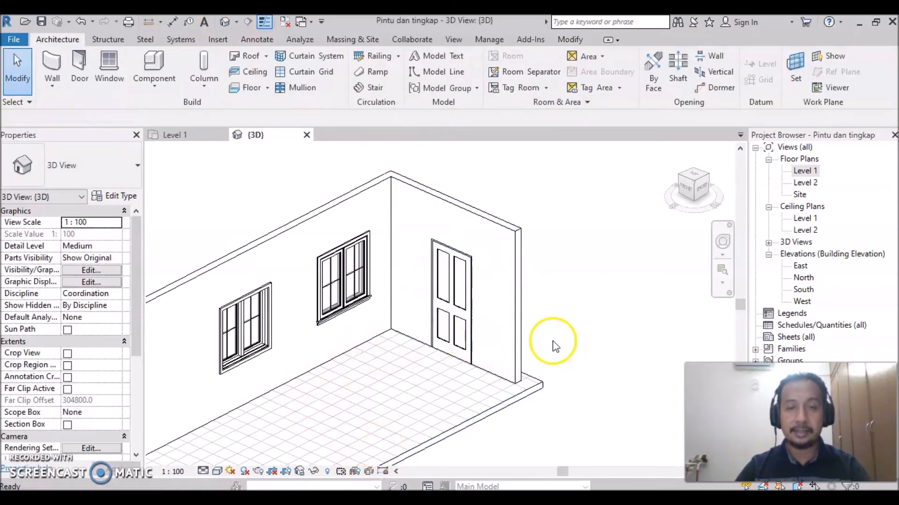
{"action": "middle_click_drag", "start_coordinate": [538, 326], "coordinate": [607, 298]}
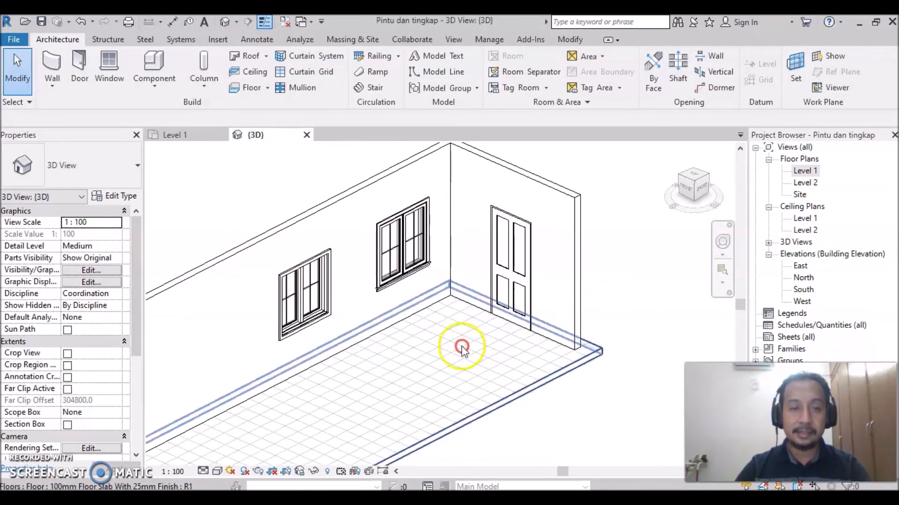
{"action": "left_click", "coordinate": [393, 283]}
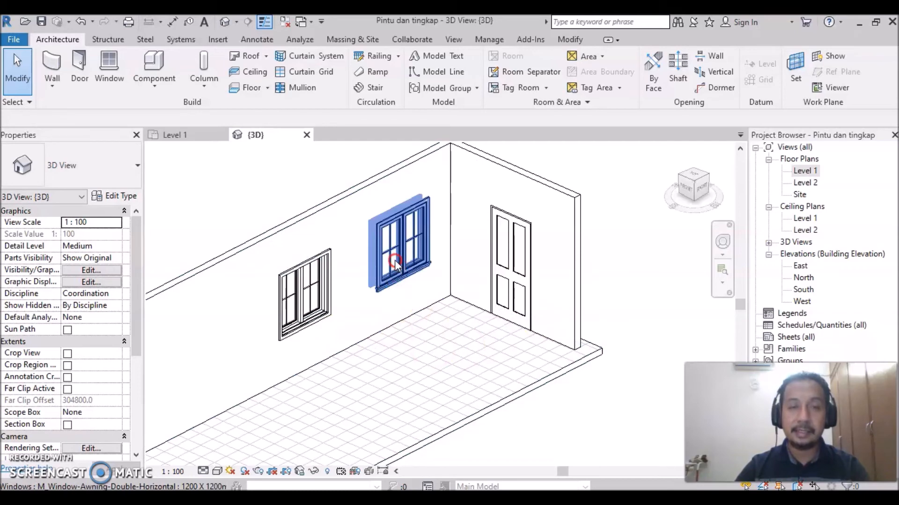
{"action": "left_click", "coordinate": [639, 224]}
{"action": "left_click", "coordinate": [651, 235]}
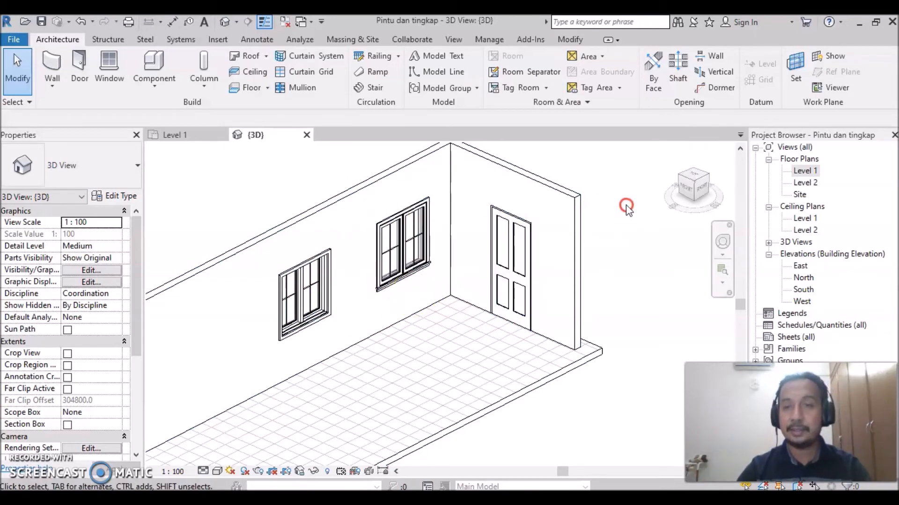
- Return to the Level 1 plan and compare which side of the wall each window's facing control is on
{"action": "double_click", "coordinate": [805, 171]}
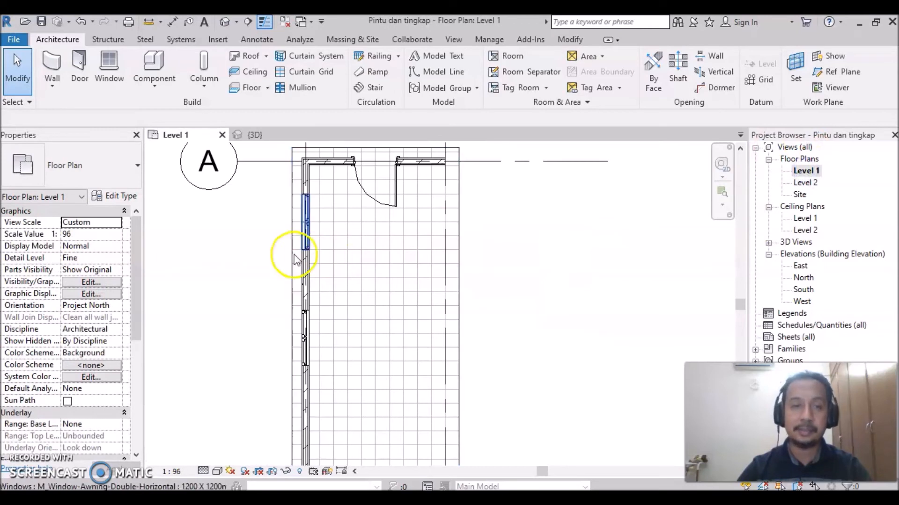
{"action": "scroll", "coordinate": [295, 260], "scroll_direction": "up", "scroll_amount": 3}
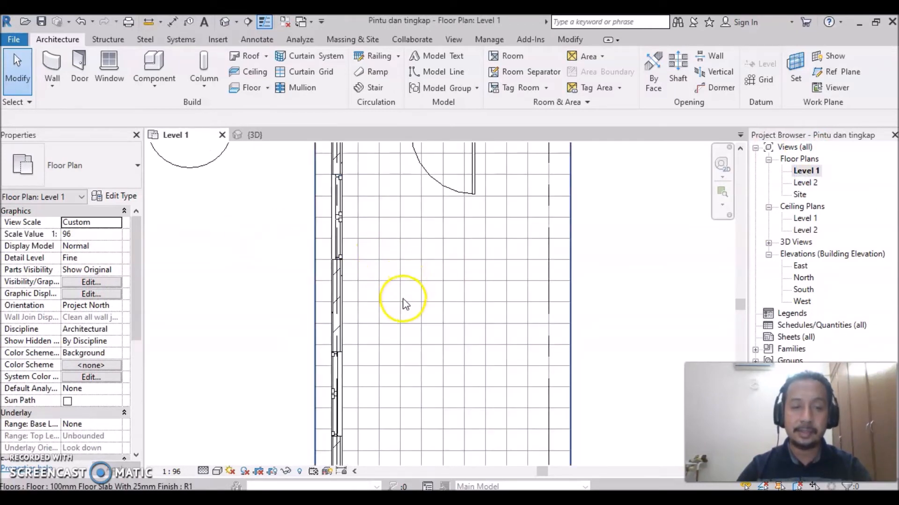
{"action": "middle_click_drag", "start_coordinate": [411, 307], "coordinate": [453, 321]}
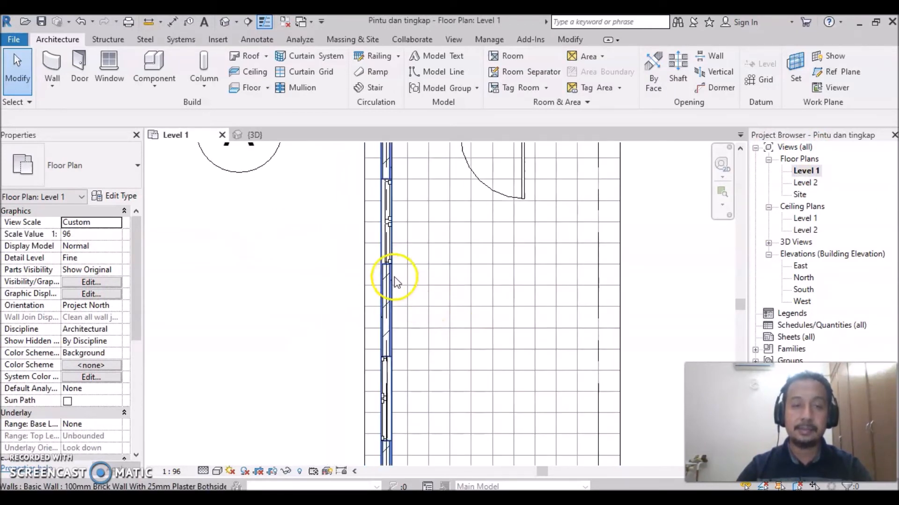
{"action": "left_click", "coordinate": [386, 245]}
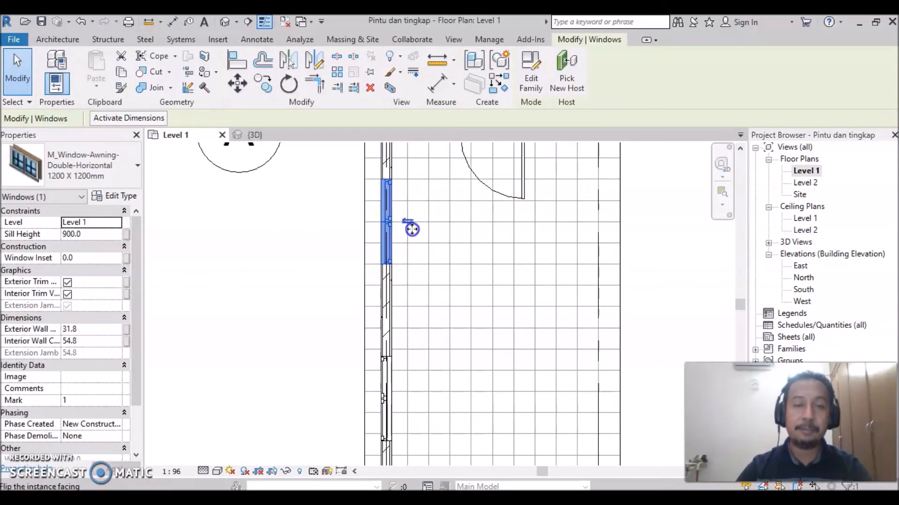
{"action": "left_click", "coordinate": [388, 386]}
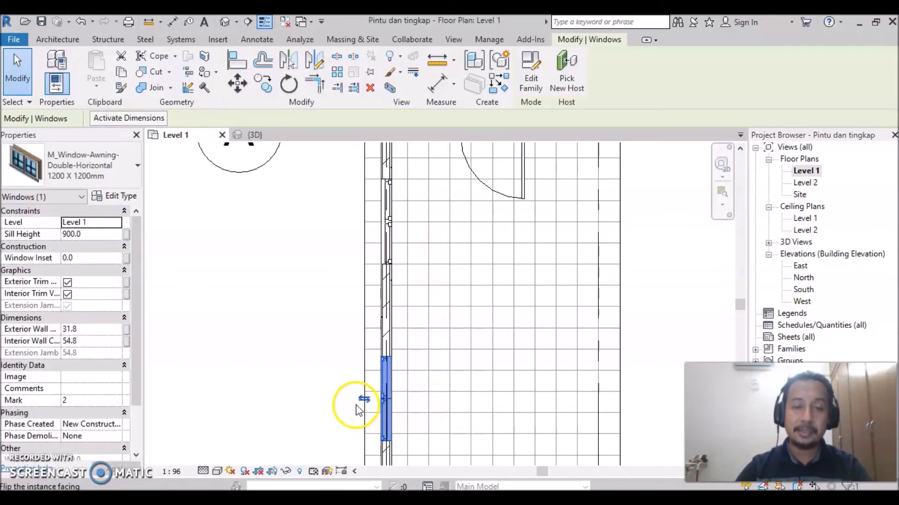
{"action": "left_click", "coordinate": [386, 249]}
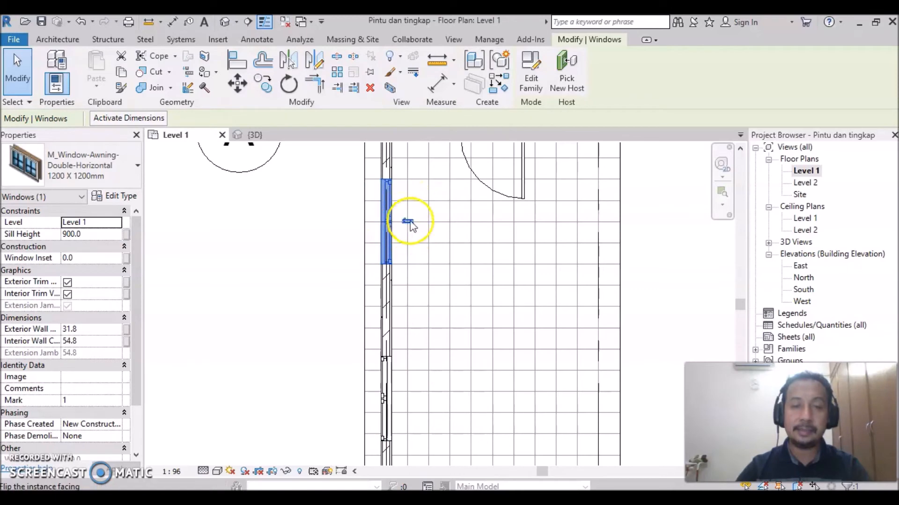
- Compare the sill and trim of the two windows up close in the 3D view
{"action": "left_click", "coordinate": [225, 21]}
{"action": "key", "text": "Escape"}
{"action": "scroll", "coordinate": [386, 308], "scroll_direction": "up", "scroll_amount": 5}
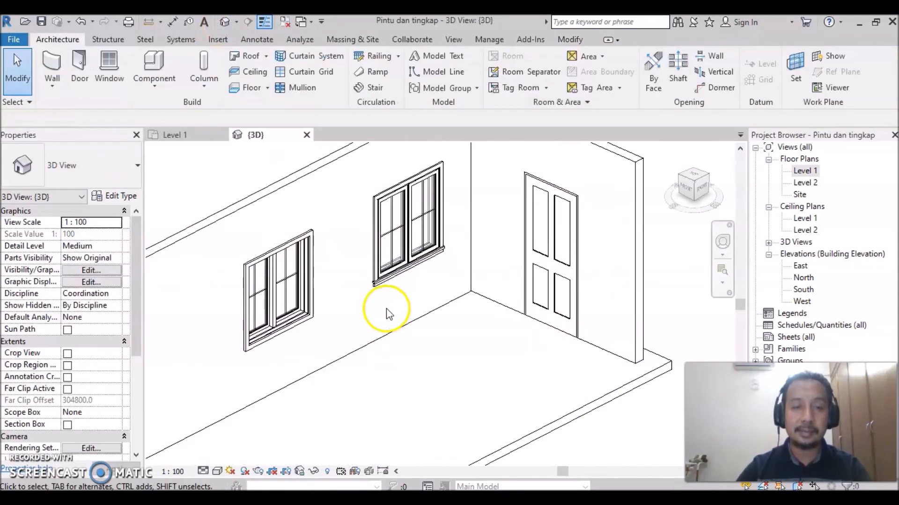
{"action": "middle_click_drag", "start_coordinate": [377, 321], "coordinate": [431, 361]}
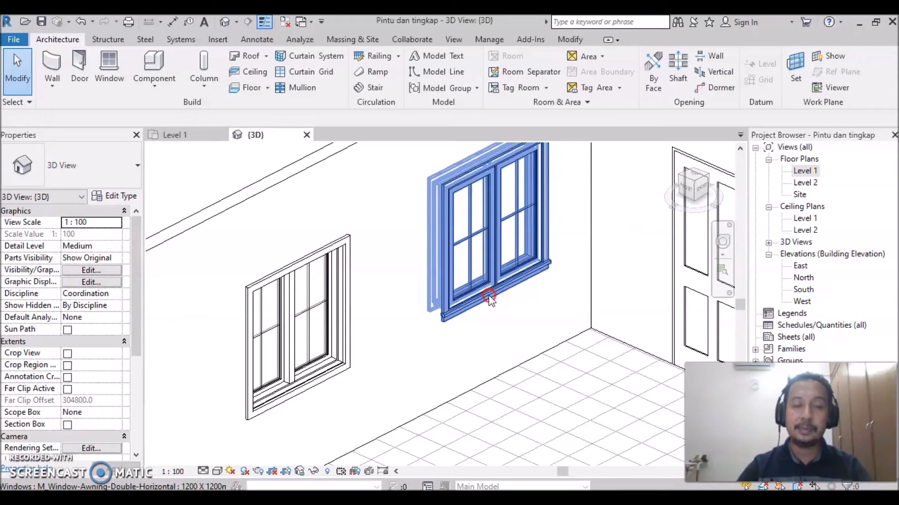
- Flip the facing of the window nearest grid A in the Level 1 plan to match the other window
{"action": "double_click", "coordinate": [803, 171]}
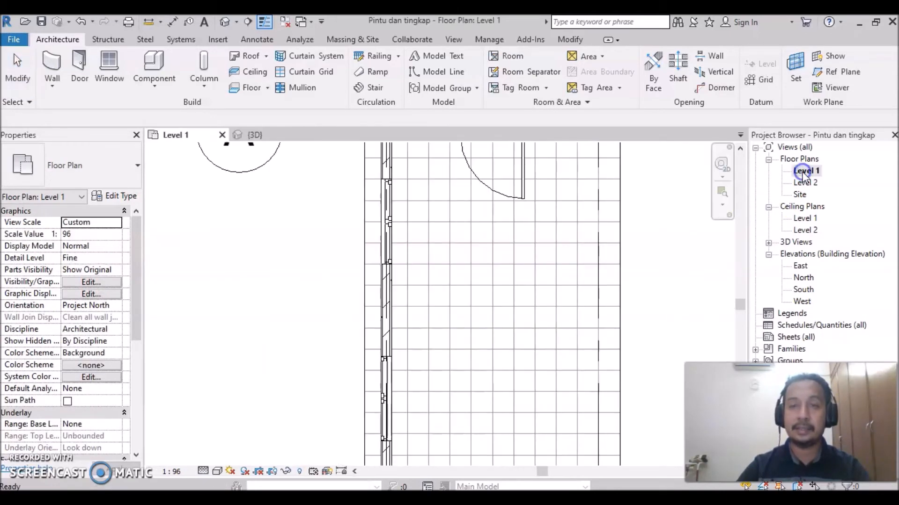
{"action": "middle_click_drag", "start_coordinate": [396, 228], "coordinate": [393, 293]}
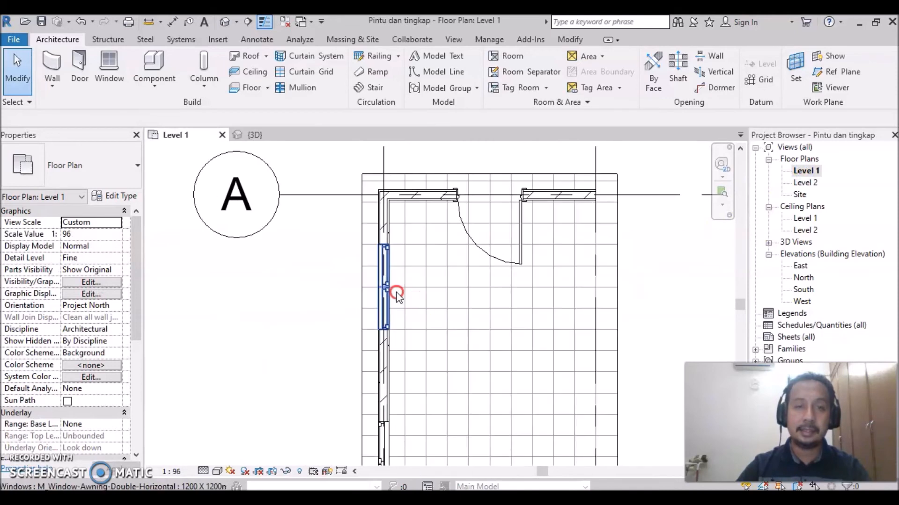
{"action": "left_click", "coordinate": [406, 294]}
{"action": "left_click", "coordinate": [403, 286]}
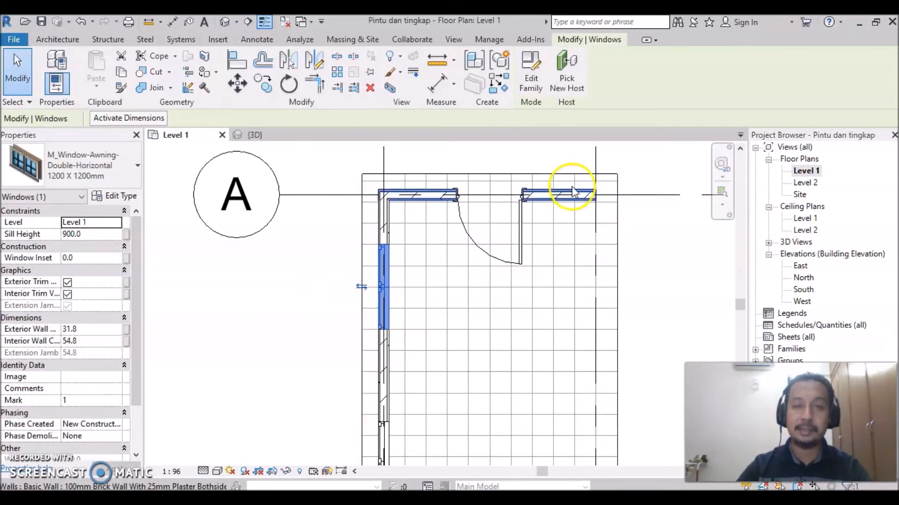
- Check the facing of both windows and the rest of the long wall in the 3D view, and return to the Level 1 plan
{"action": "left_click", "coordinate": [225, 21]}
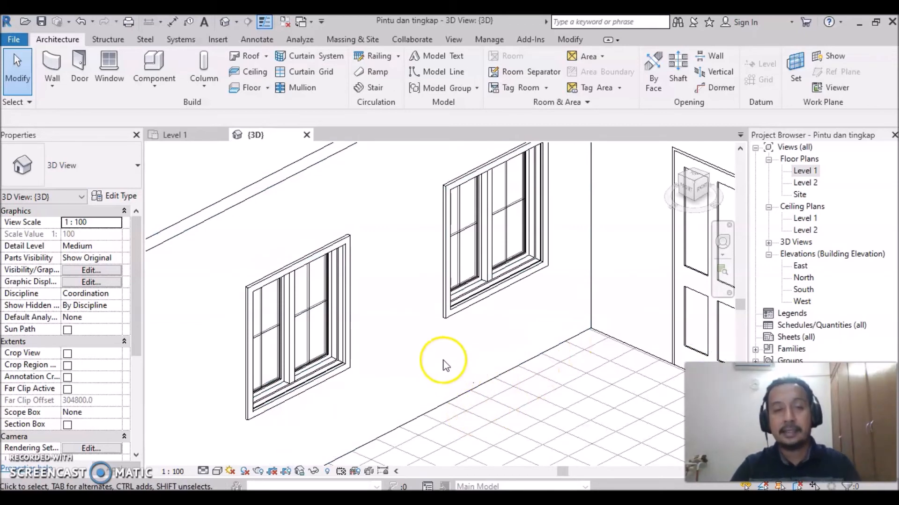
{"action": "scroll", "coordinate": [450, 380], "scroll_direction": "down", "scroll_amount": 1}
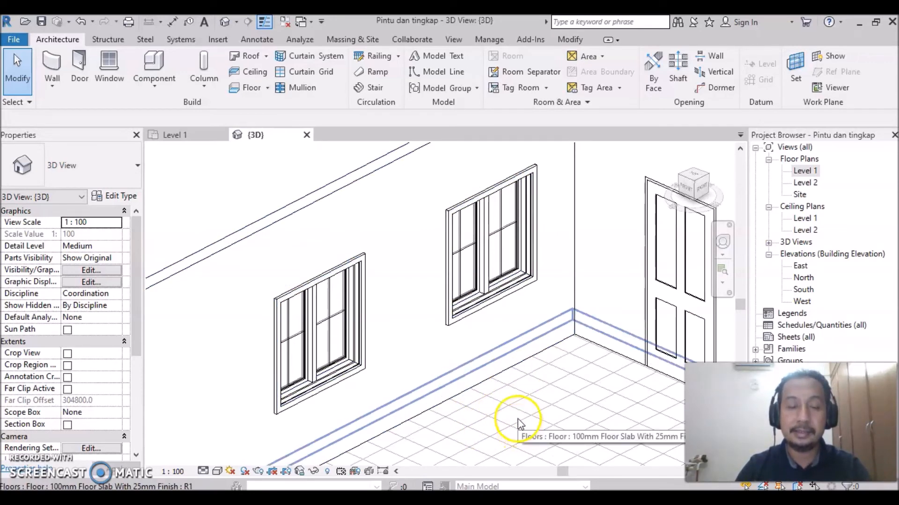
{"action": "scroll", "coordinate": [510, 414], "scroll_direction": "down", "scroll_amount": 2}
{"action": "middle_click_drag", "start_coordinate": [510, 415], "coordinate": [530, 318]}
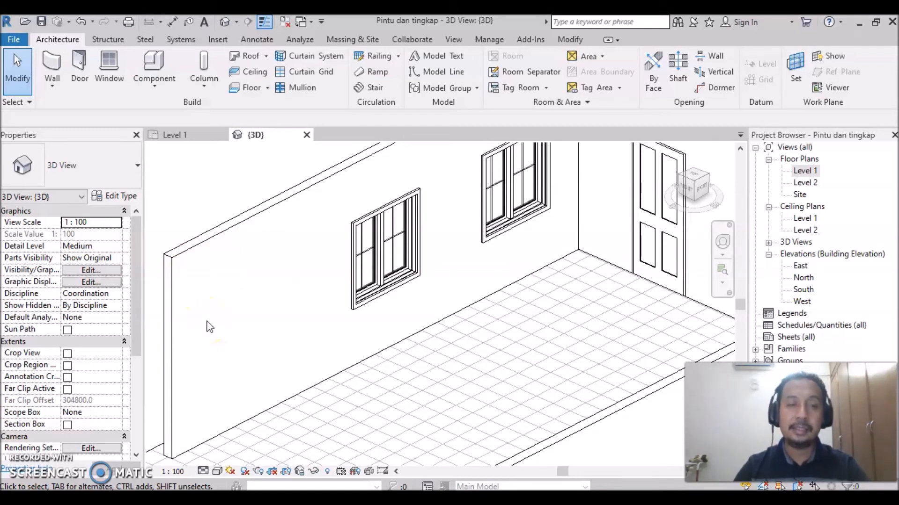
{"action": "left_click", "coordinate": [257, 311]}
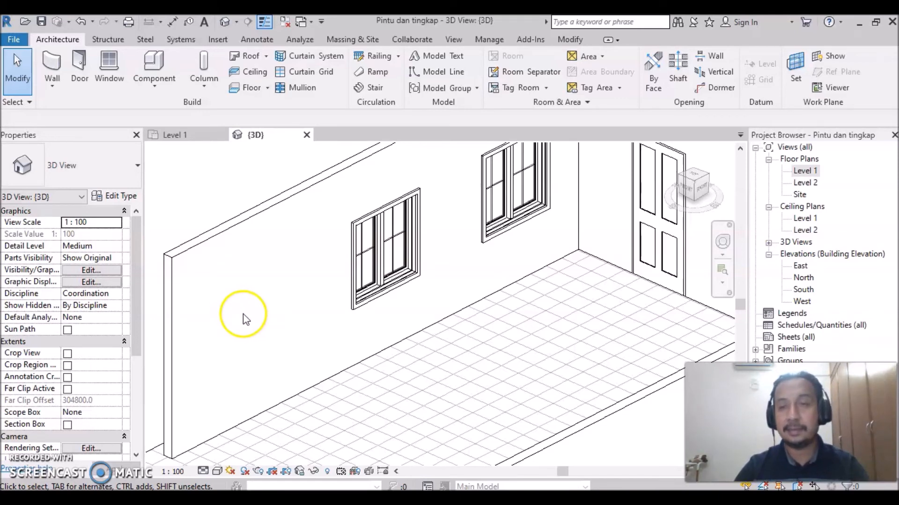
{"action": "double_click", "coordinate": [802, 171]}
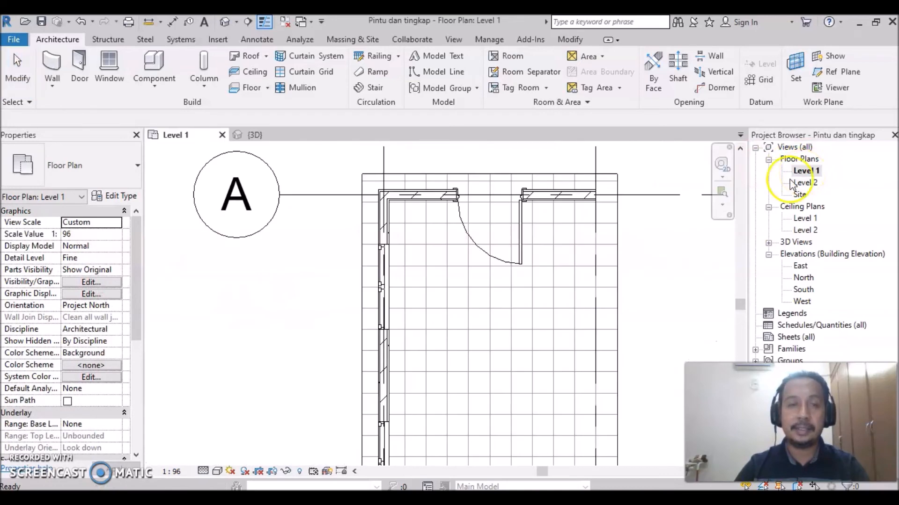
- Duplicate the M_Window-Awning-Double-Horizontal 1200 X 1200mm window type as 1200 X 600mm
{"action": "scroll", "coordinate": [473, 401], "scroll_direction": "up", "scroll_amount": 5}
{"action": "middle_click_drag", "start_coordinate": [480, 258], "coordinate": [481, 215]}
{"action": "middle_click_drag", "start_coordinate": [468, 357], "coordinate": [451, 238]}
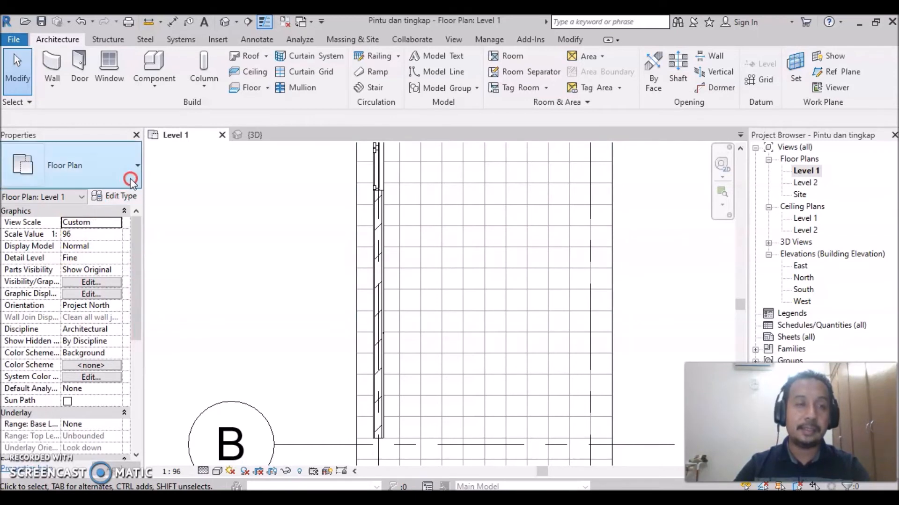
{"action": "left_click", "coordinate": [108, 75]}
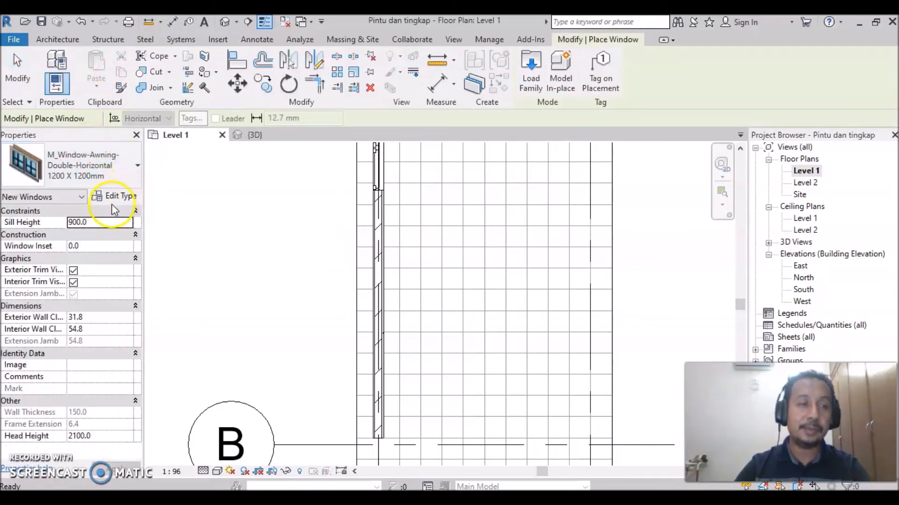
{"action": "left_click", "coordinate": [114, 197]}
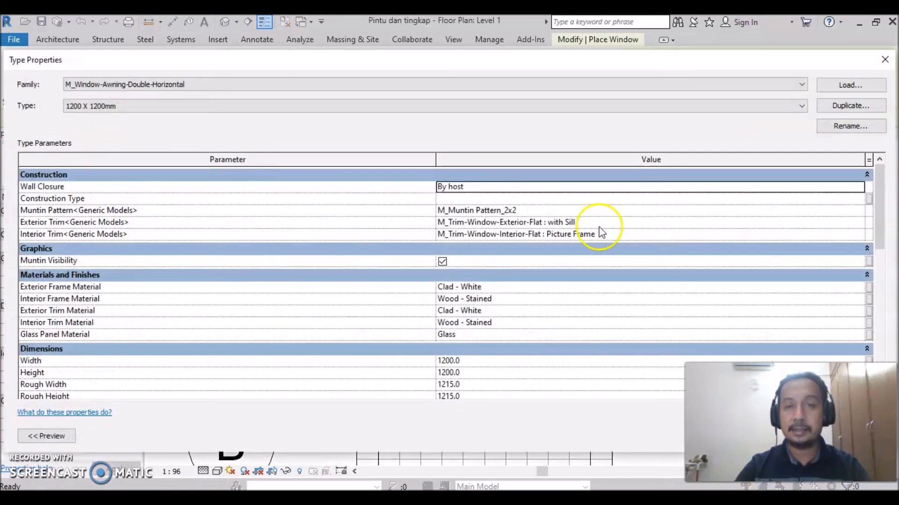
{"action": "left_click", "coordinate": [852, 105]}
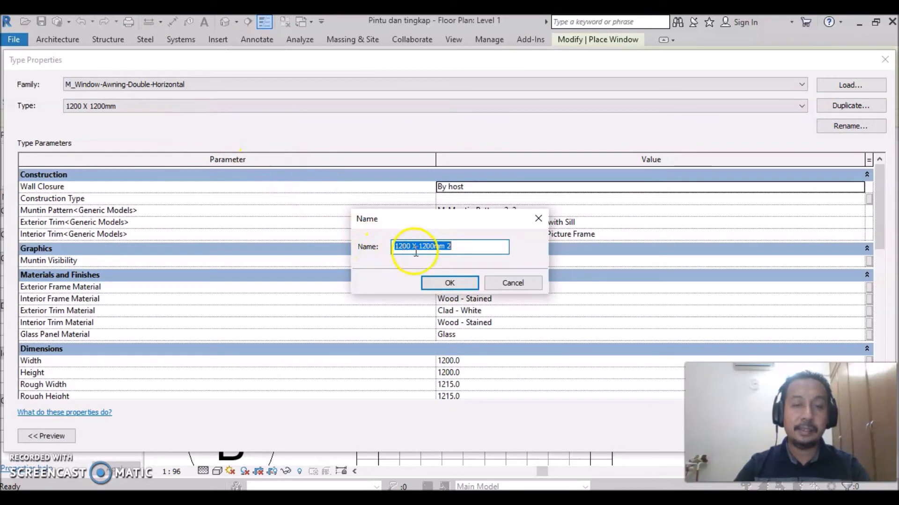
{"action": "left_click", "coordinate": [429, 246]}
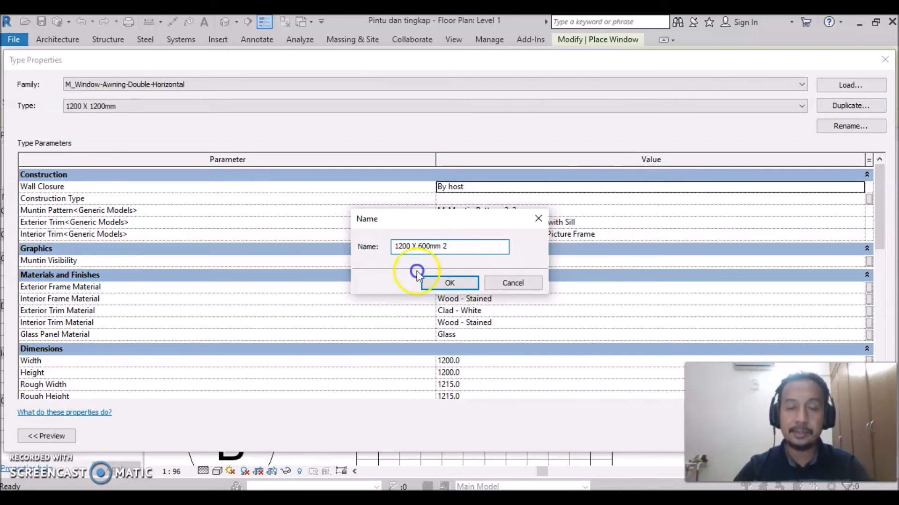
{"action": "key", "text": "BackSpace"}
{"action": "left_click", "coordinate": [441, 291]}
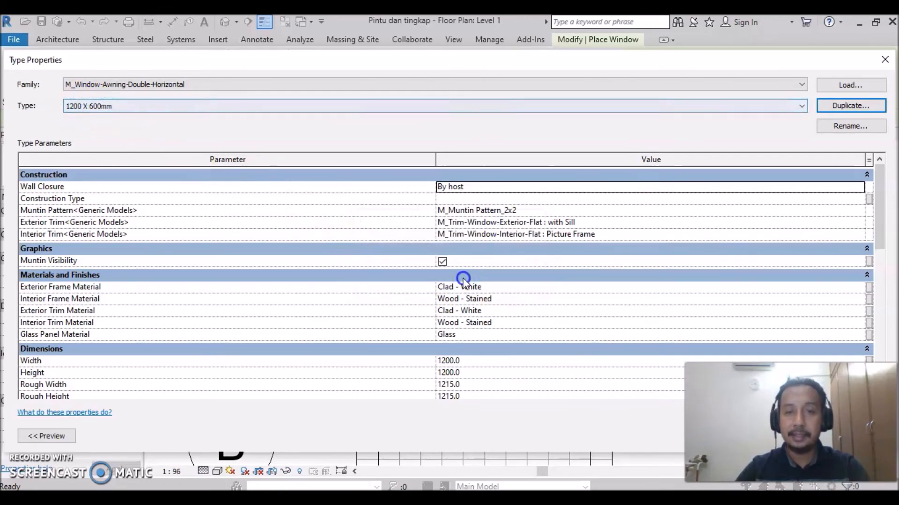
- Set the new window type's height to 600 and its default sill height to 2100, and accept the type properties
{"action": "left_click", "coordinate": [882, 230]}
{"action": "left_click_drag", "start_coordinate": [878, 236], "coordinate": [876, 263]}
{"action": "left_click", "coordinate": [469, 299]}
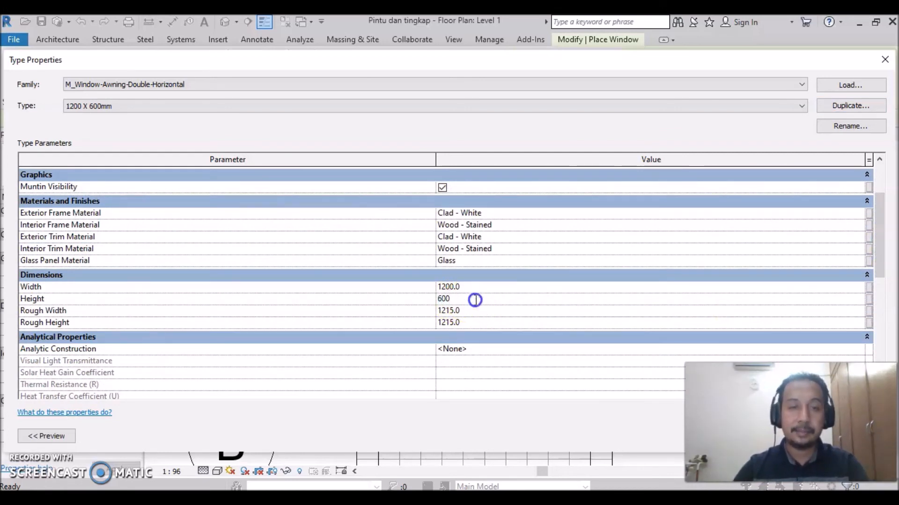
{"action": "left_click_drag", "start_coordinate": [877, 268], "coordinate": [879, 375]}
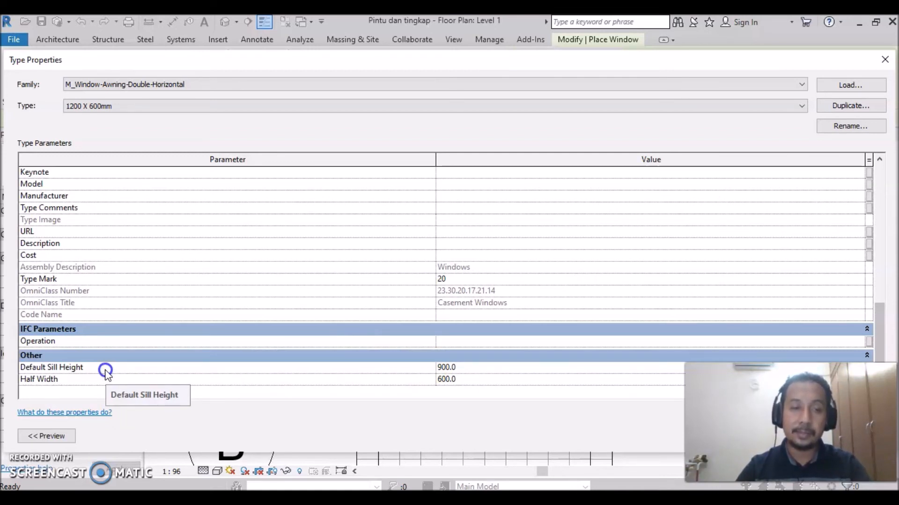
{"action": "left_click", "coordinate": [466, 366]}
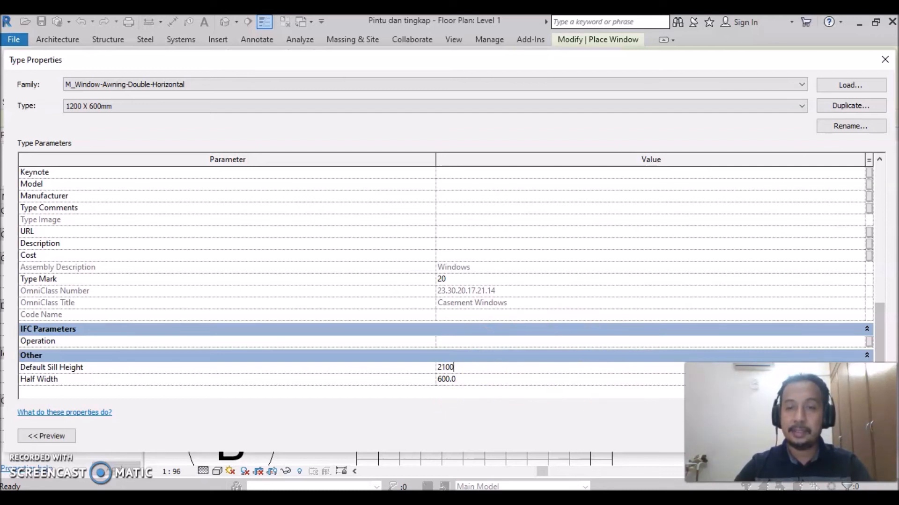
{"action": "key", "text": "Return"}
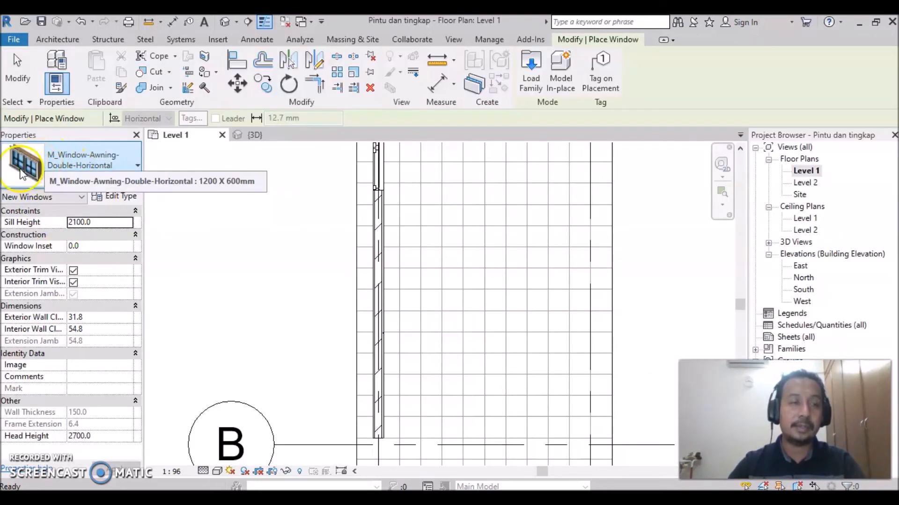
- Place a 1200 X 600mm awning window in the long wall about 900 mm from its grid B end and flip its facing
{"action": "left_click", "coordinate": [137, 166]}
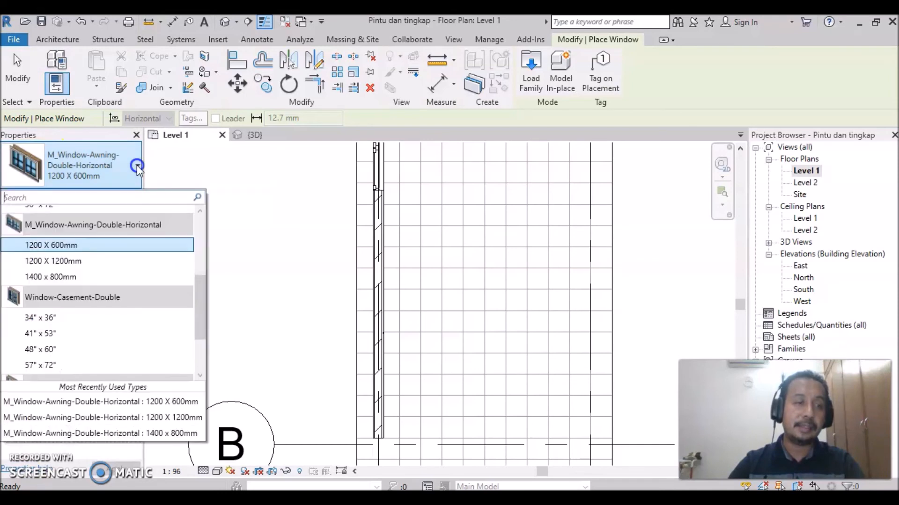
{"action": "left_click", "coordinate": [89, 245]}
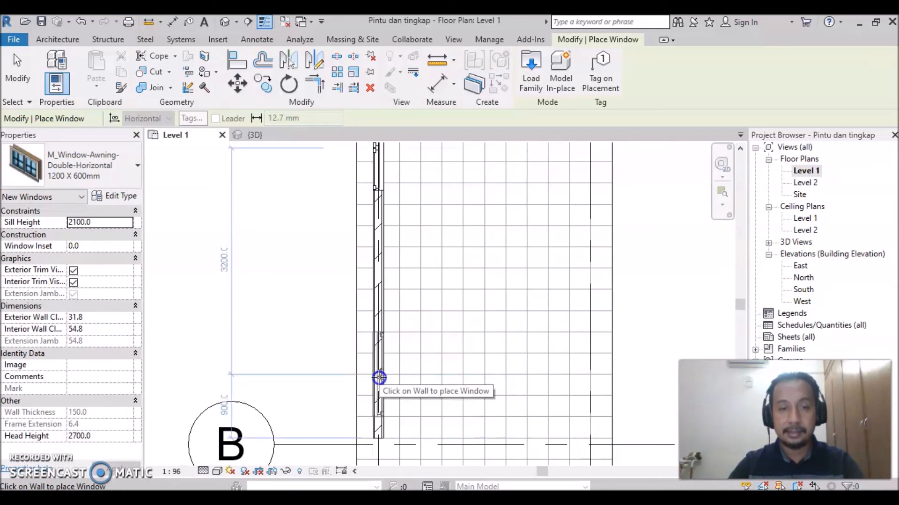
{"action": "left_click", "coordinate": [377, 383]}
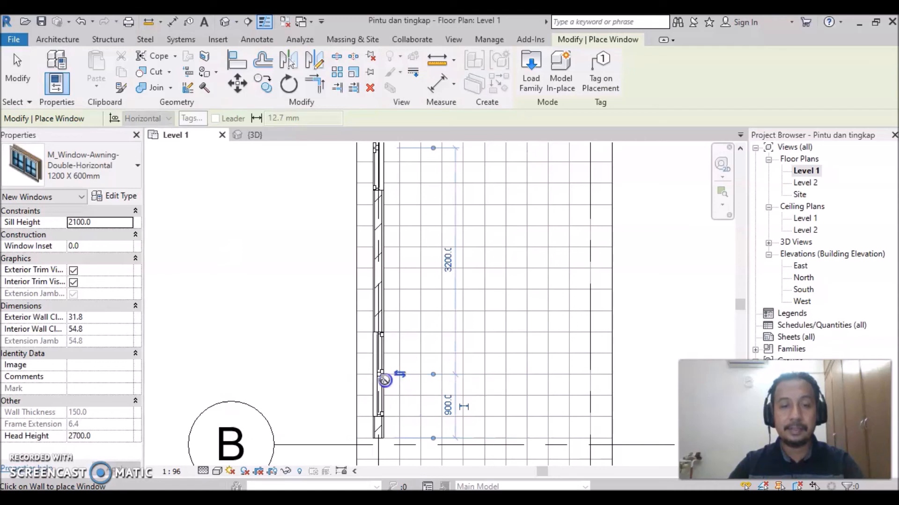
{"action": "left_click", "coordinate": [402, 374]}
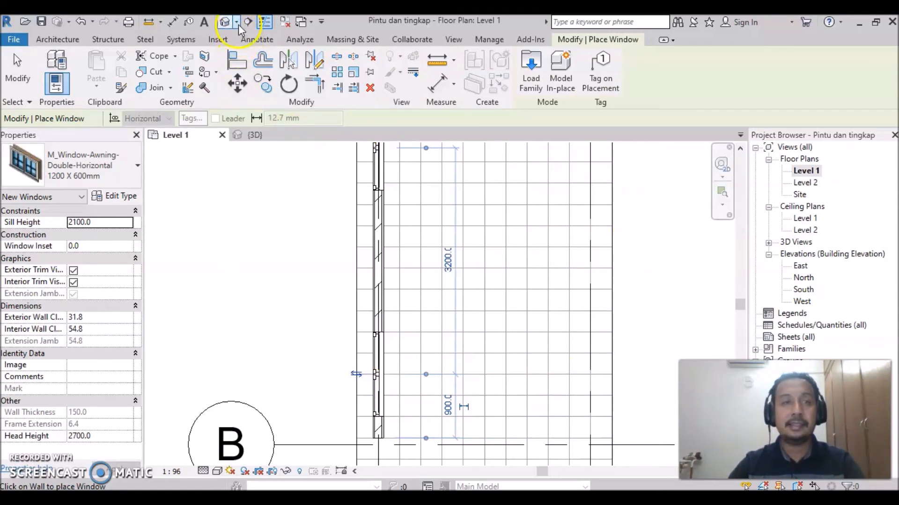
- Inspect the high window beside the other two windows in the 3D view and end window placement
{"action": "left_click", "coordinate": [224, 22]}
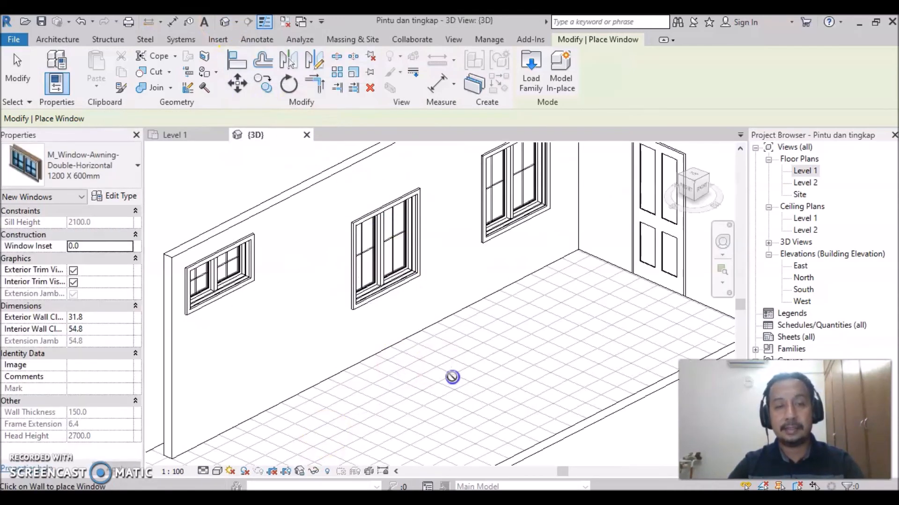
{"action": "scroll", "coordinate": [491, 321], "scroll_direction": "down", "scroll_amount": 2}
{"action": "middle_click_drag", "start_coordinate": [474, 357], "coordinate": [435, 345]}
{"action": "middle_click_drag", "start_coordinate": [479, 367], "coordinate": [463, 346], "text": "shift"}
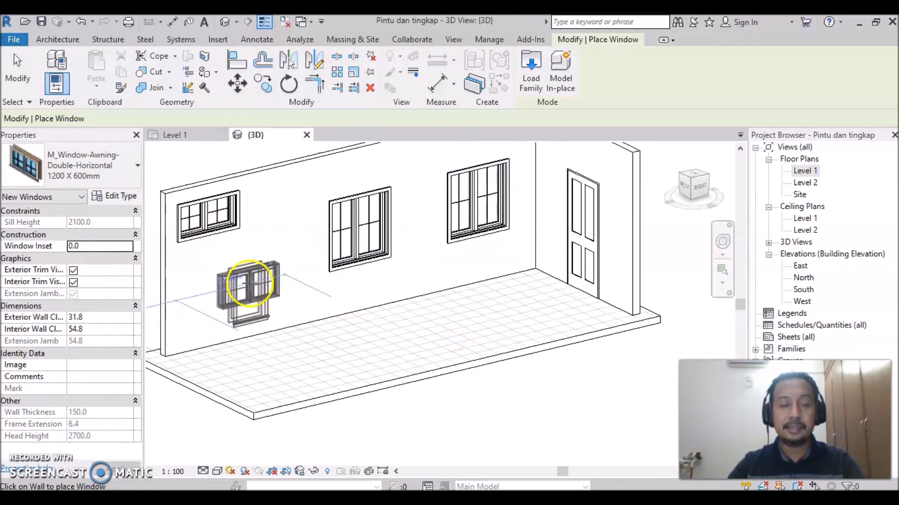
{"action": "key", "text": "Escape"}
{"action": "key", "text": "Escape"}
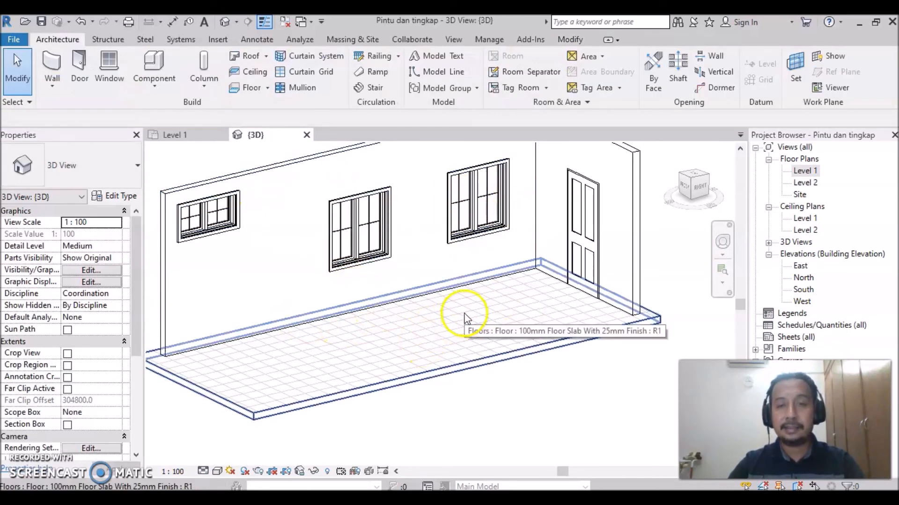
{"action": "middle_click_drag", "start_coordinate": [445, 344], "coordinate": [466, 381]}
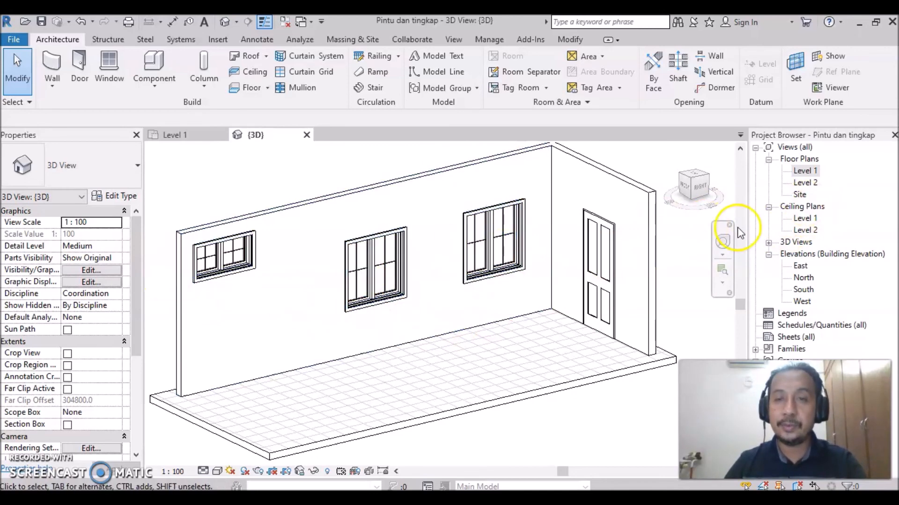
- Start an aligned dimension string in the Level 1 plan from grid A to the centre of the nearest window
{"action": "double_click", "coordinate": [804, 173]}
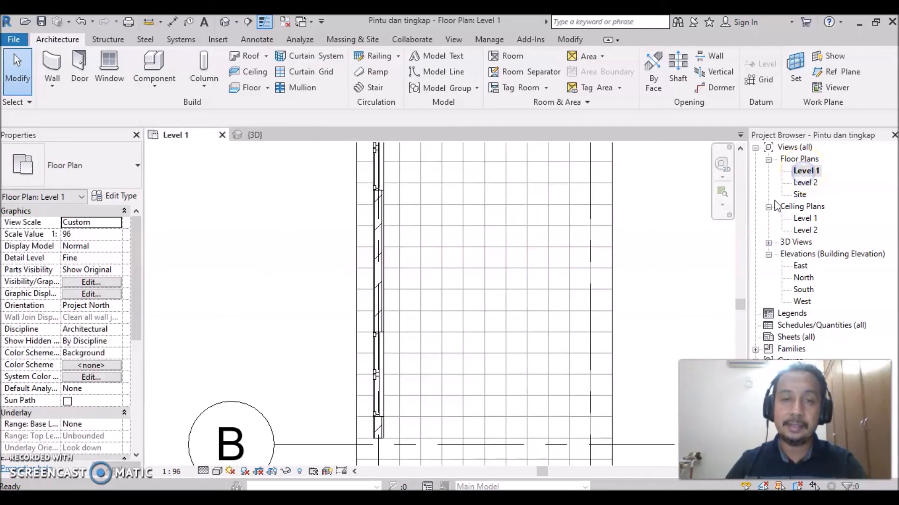
{"action": "scroll", "coordinate": [426, 299], "scroll_direction": "down", "scroll_amount": 2}
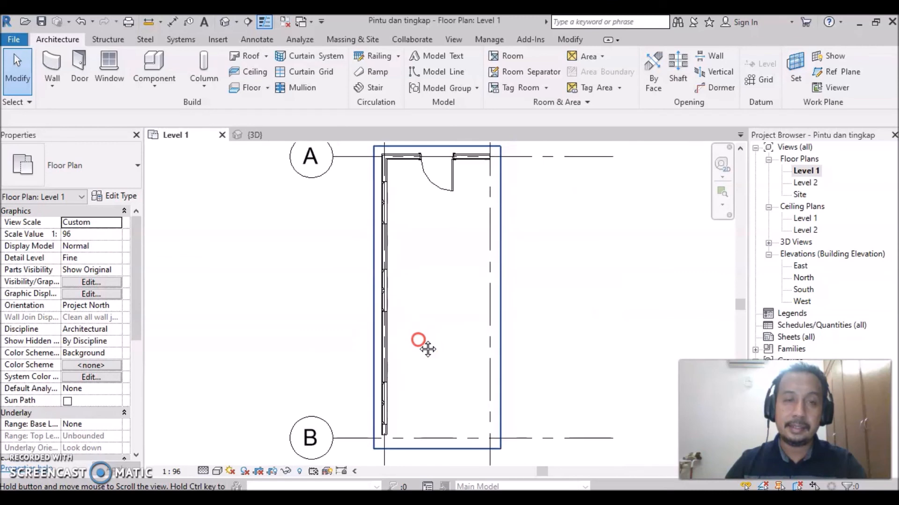
{"action": "left_click", "coordinate": [258, 40]}
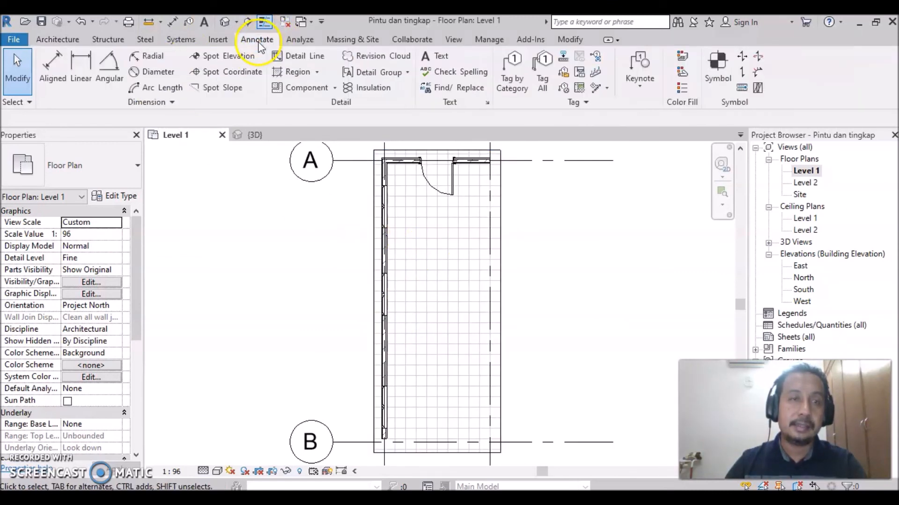
{"action": "left_click", "coordinate": [58, 79]}
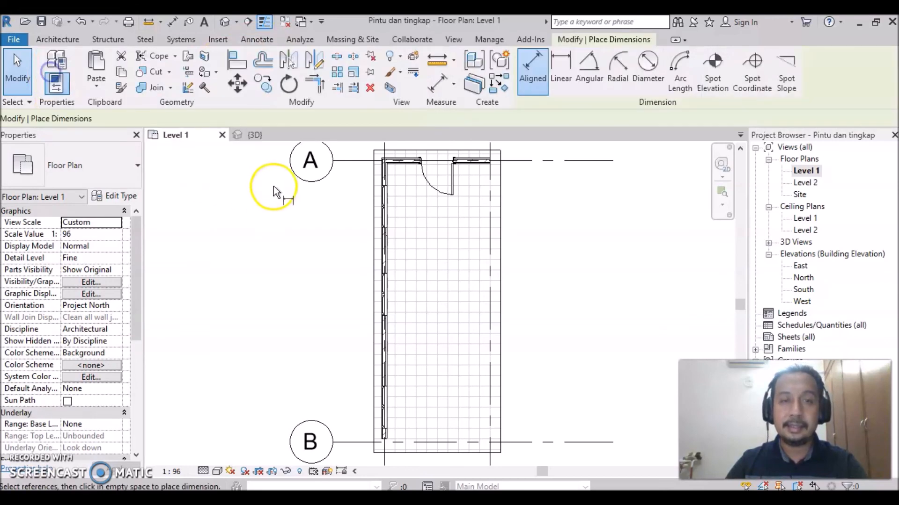
{"action": "left_click", "coordinate": [358, 162]}
{"action": "scroll", "coordinate": [355, 187], "scroll_direction": "up", "scroll_amount": 2}
{"action": "middle_click_drag", "start_coordinate": [353, 201], "coordinate": [353, 298]}
{"action": "scroll", "coordinate": [367, 237], "scroll_direction": "up", "scroll_amount": 2}
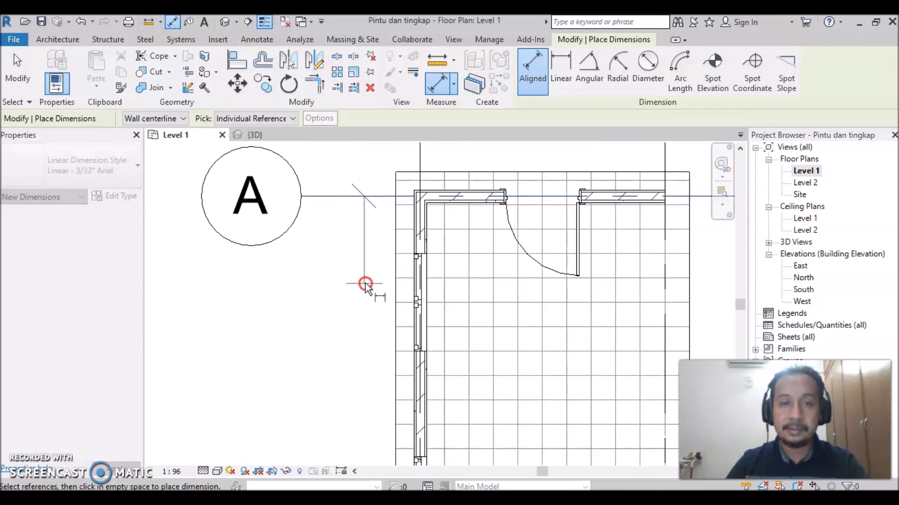
{"action": "left_click", "coordinate": [418, 304]}
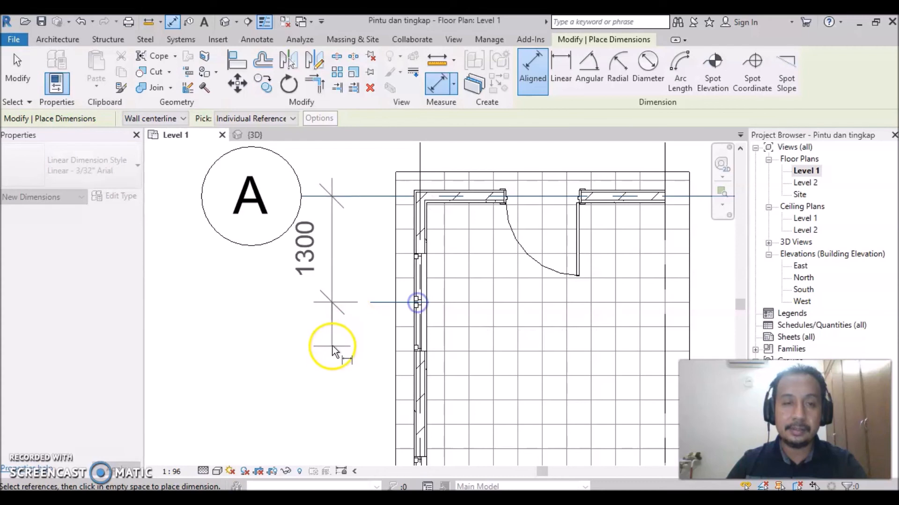
- Continue the dimension string through the centres of the other two windows to grid B and place it outside the long wall
{"action": "scroll", "coordinate": [330, 360], "scroll_direction": "down", "scroll_amount": 1}
{"action": "middle_click_drag", "start_coordinate": [331, 367], "coordinate": [341, 191]}
{"action": "scroll", "coordinate": [366, 301], "scroll_direction": "up", "scroll_amount": 4}
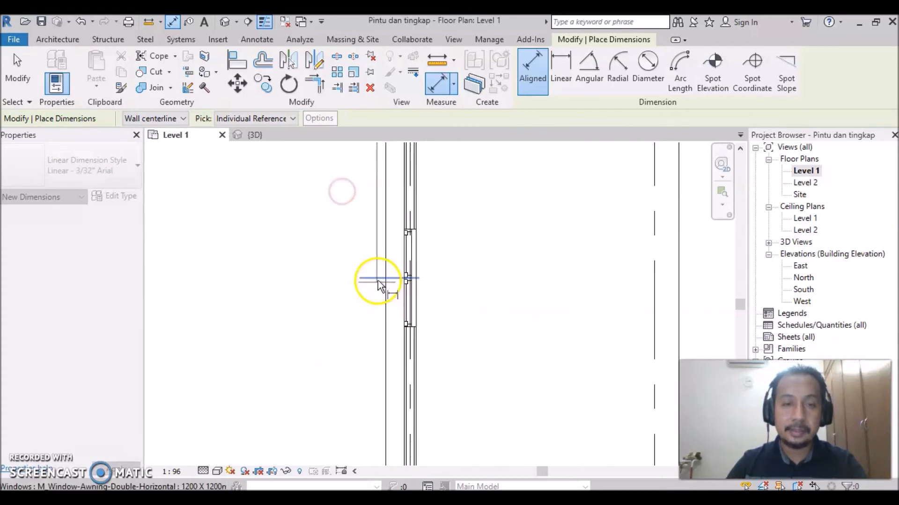
{"action": "left_click", "coordinate": [414, 279]}
{"action": "scroll", "coordinate": [327, 360], "scroll_direction": "down", "scroll_amount": 1}
{"action": "scroll", "coordinate": [328, 360], "scroll_direction": "down", "scroll_amount": 2}
{"action": "scroll", "coordinate": [321, 367], "scroll_direction": "down", "scroll_amount": 1}
{"action": "middle_click_drag", "start_coordinate": [317, 387], "coordinate": [341, 363]}
{"action": "scroll", "coordinate": [327, 357], "scroll_direction": "up", "scroll_amount": 3}
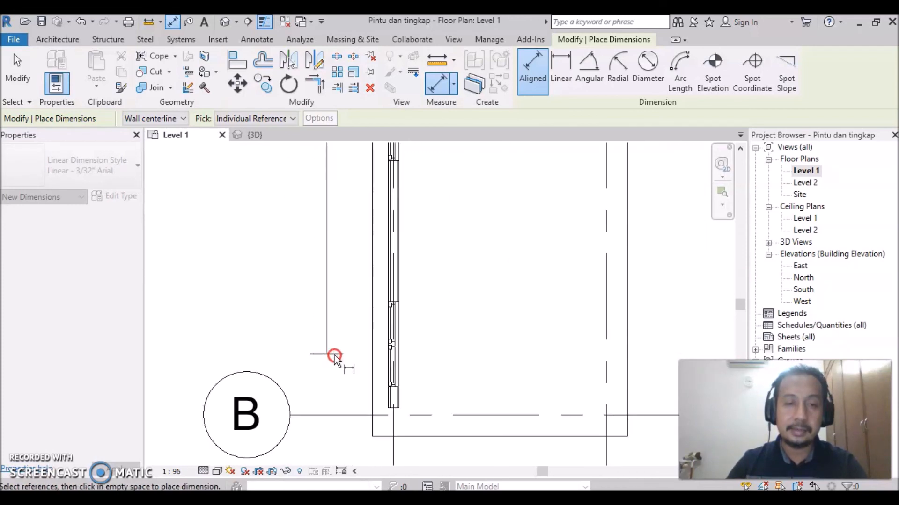
{"action": "left_click", "coordinate": [388, 345]}
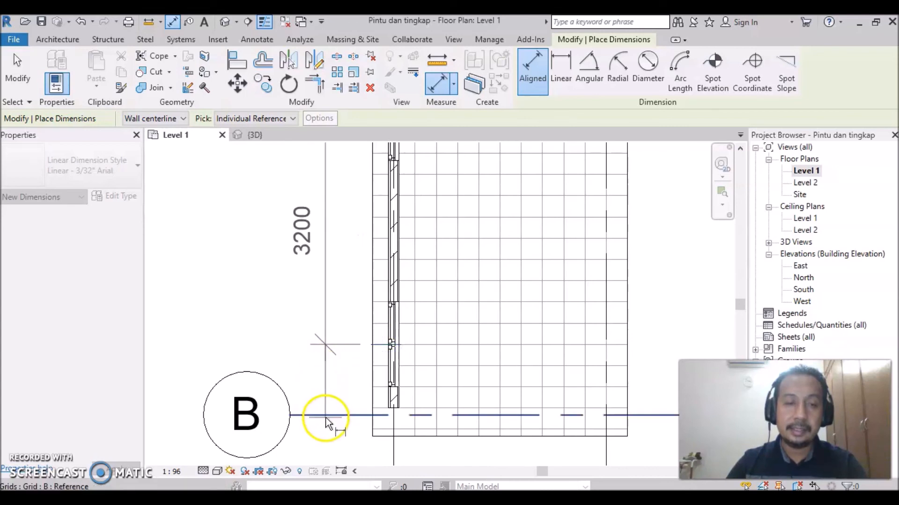
{"action": "left_click", "coordinate": [340, 414]}
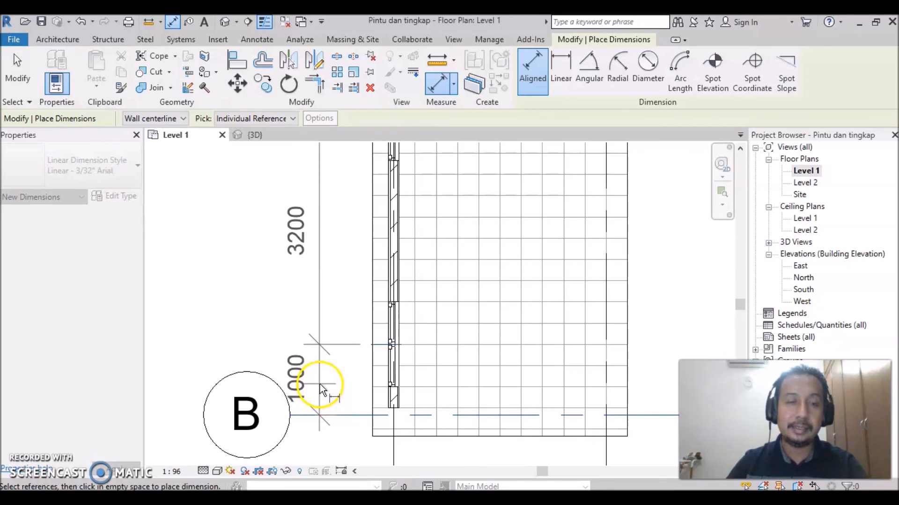
{"action": "left_click", "coordinate": [321, 388]}
- Apply the EQ constraint to the dimension string to space the three windows equally between grids A and B
{"action": "scroll", "coordinate": [470, 314], "scroll_direction": "down", "scroll_amount": 4}
{"action": "middle_click_drag", "start_coordinate": [571, 274], "coordinate": [539, 340]}
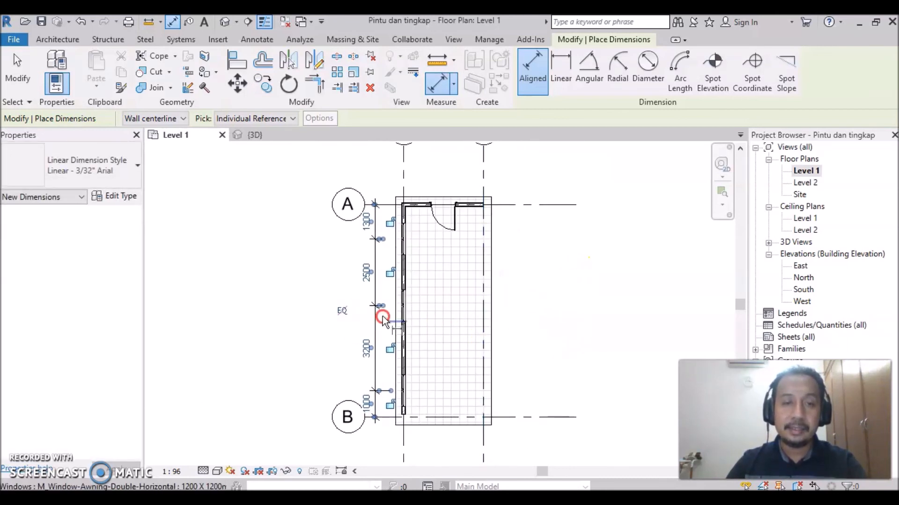
{"action": "scroll", "coordinate": [372, 392], "scroll_direction": "up", "scroll_amount": 1}
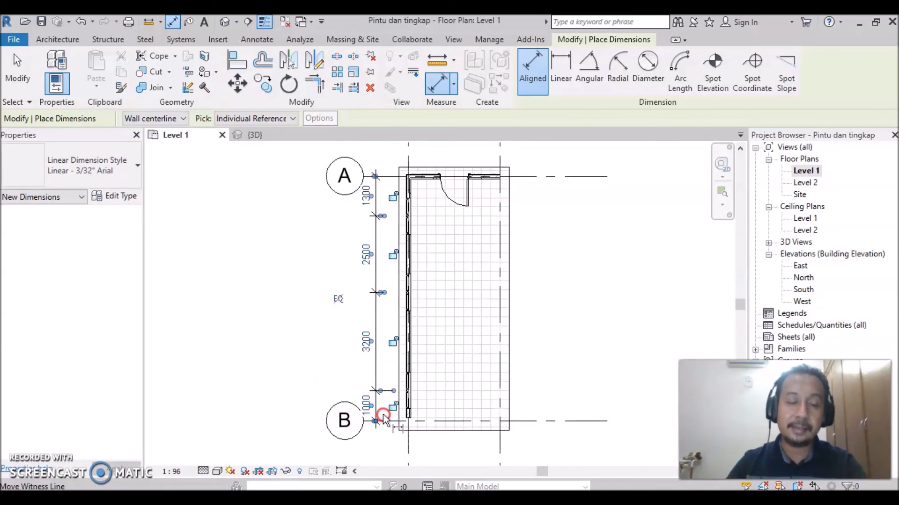
{"action": "left_click", "coordinate": [338, 300]}
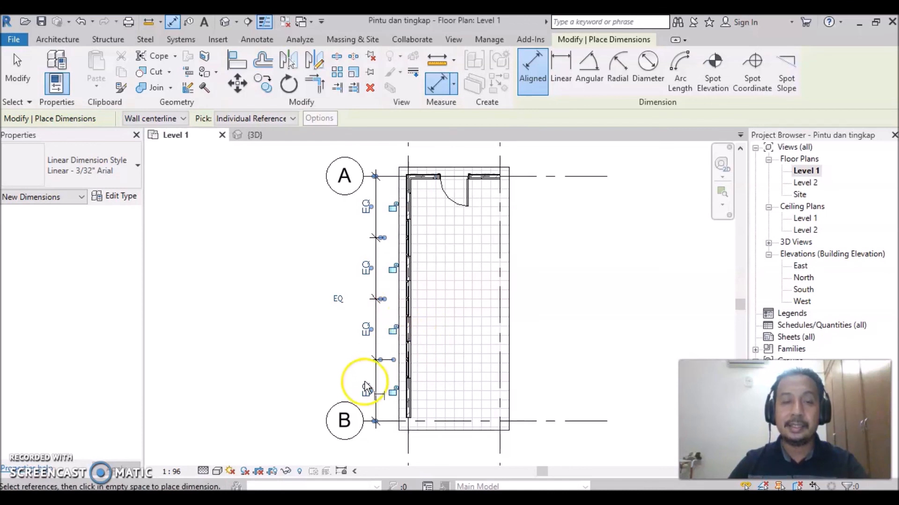
{"action": "left_click", "coordinate": [280, 351]}
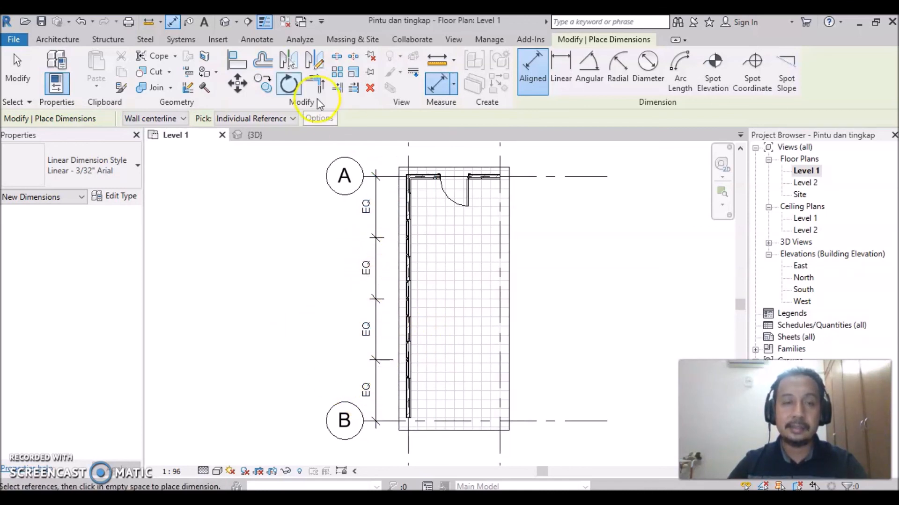
- Check the spacing of the three windows along the long wall in the 3D view
{"action": "left_click", "coordinate": [226, 22]}
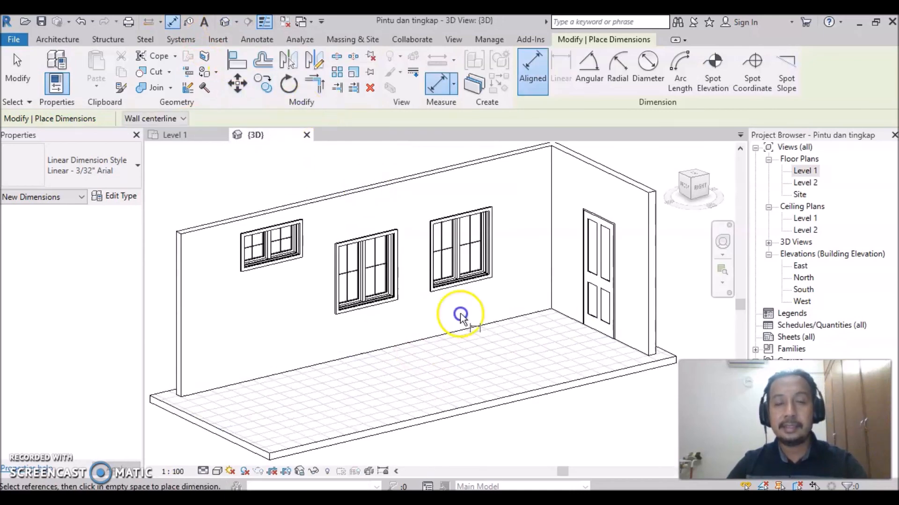
{"action": "middle_click_drag", "start_coordinate": [554, 370], "coordinate": [532, 367], "text": "shift"}
{"action": "middle_click", "coordinate": [532, 367]}
{"action": "middle_click", "coordinate": [532, 366]}
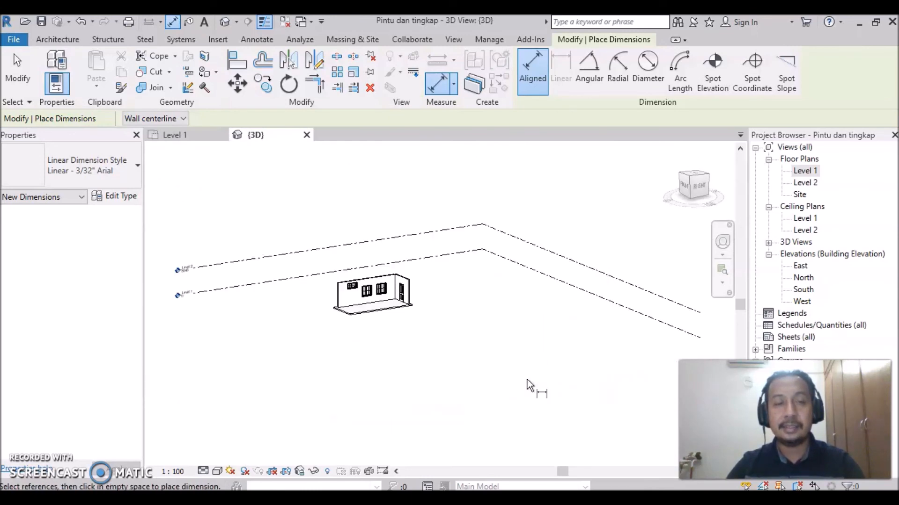